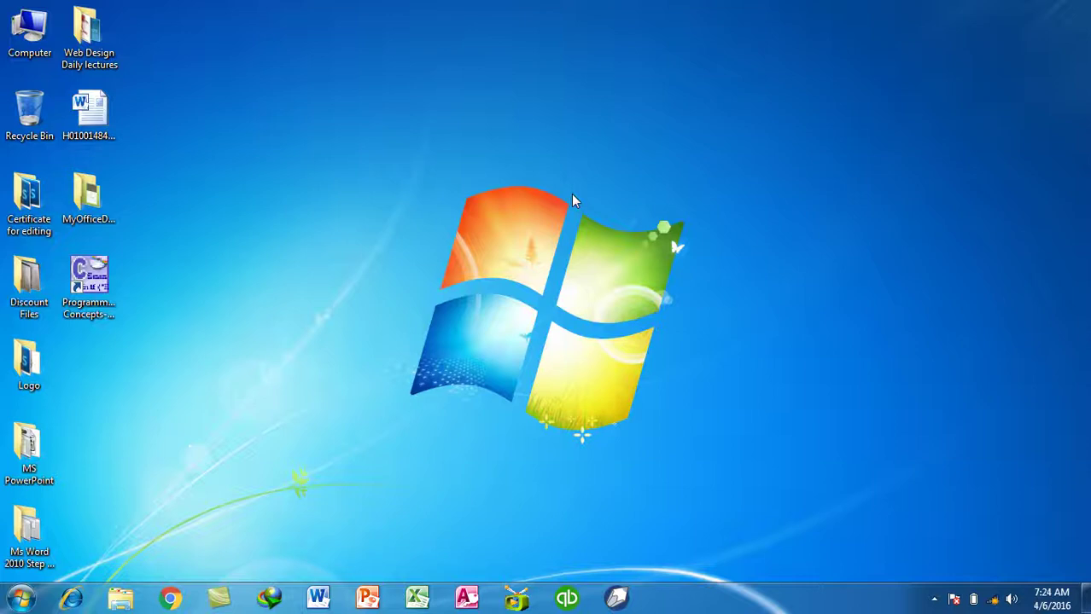
# Launch Microsoft Word using the winword command in the Run box
pyautogui.press('super+r')
pyautogui.write('winword')
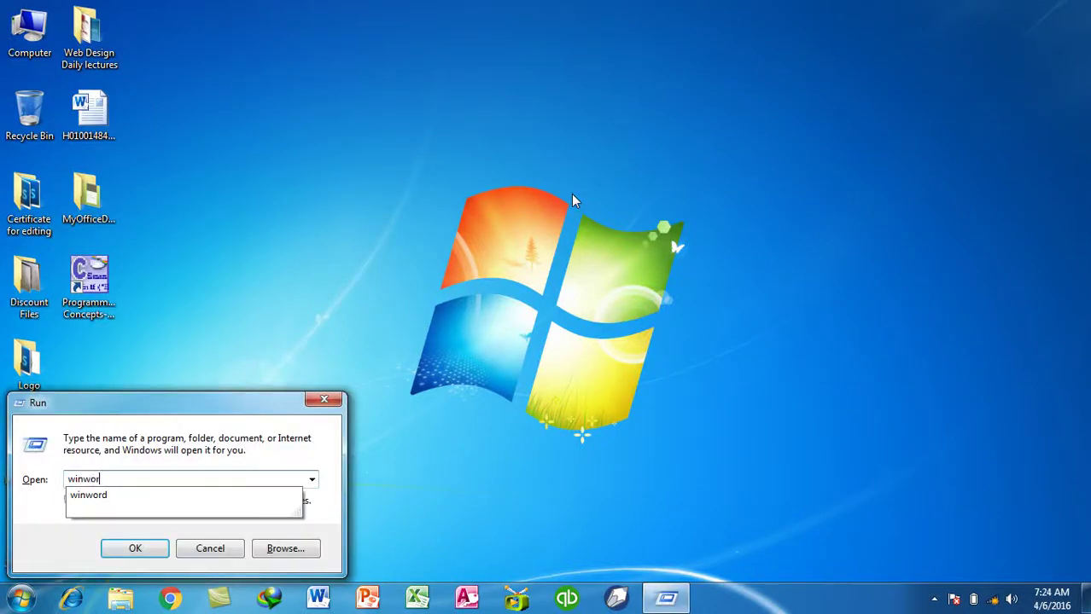
pyautogui.press('Return')
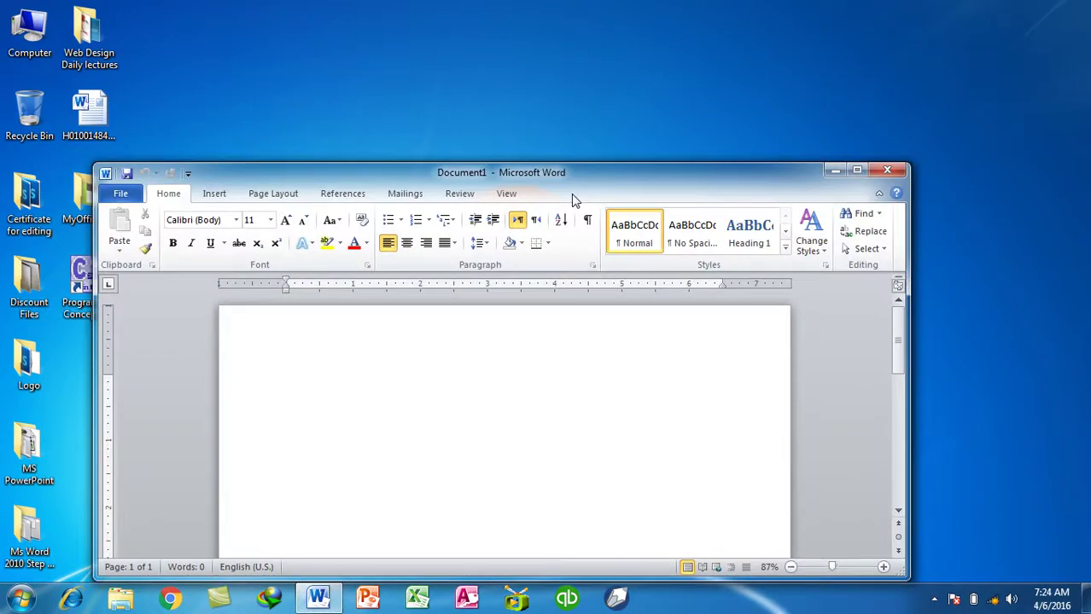
# Maximize the blank Word window and switch to the References ribbon
pyautogui.doubleClick(754, 174)
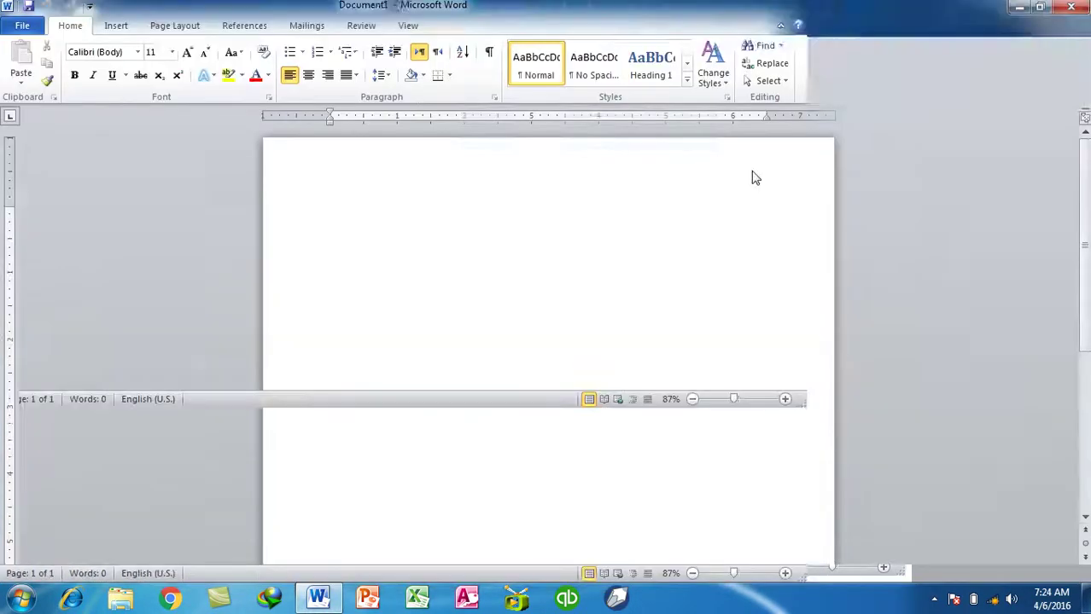
pyautogui.click(195, 32)
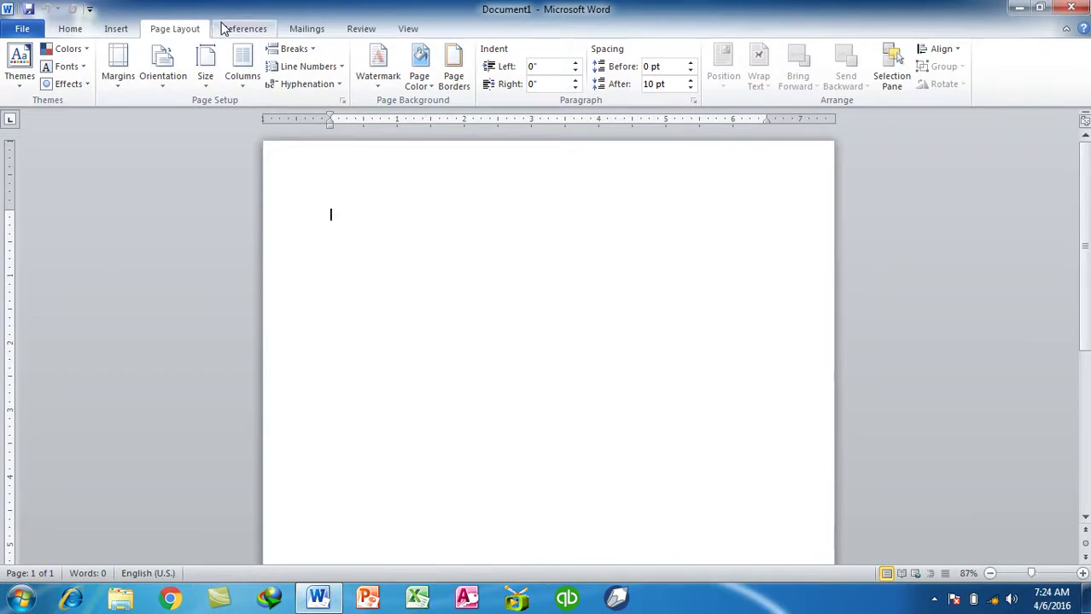
pyautogui.click(223, 29)
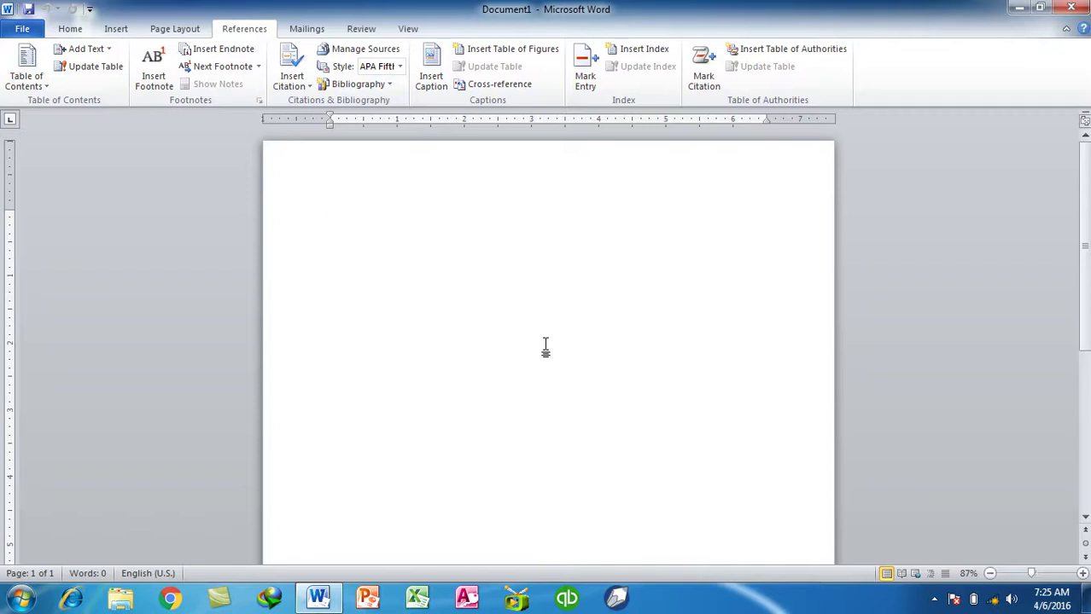
# Type the title 'History of Computer' and generate 22 sample paragraphs with =rand(22)
pyautogui.write('History of Computer')
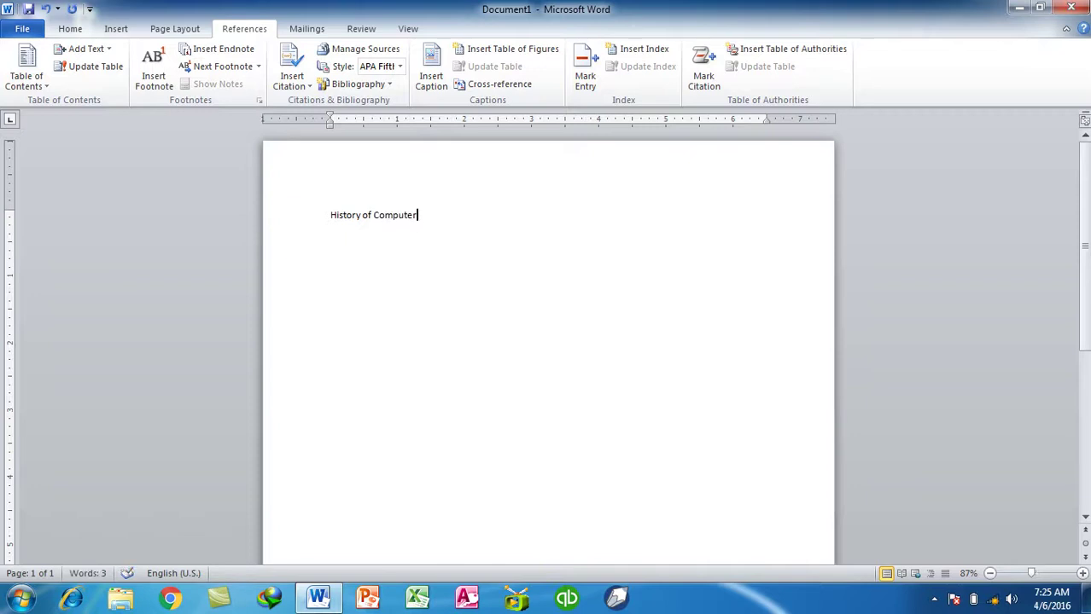
pyautogui.press('Return')
pyautogui.write('=rand(')
pyautogui.press('ctrl+Shift_R')
pyautogui.press('BackSpace')
pyautogui.hotkey('ctrl', 'l')
pyautogui.write('(')
pyautogui.write('22)')
pyautogui.press('Return')
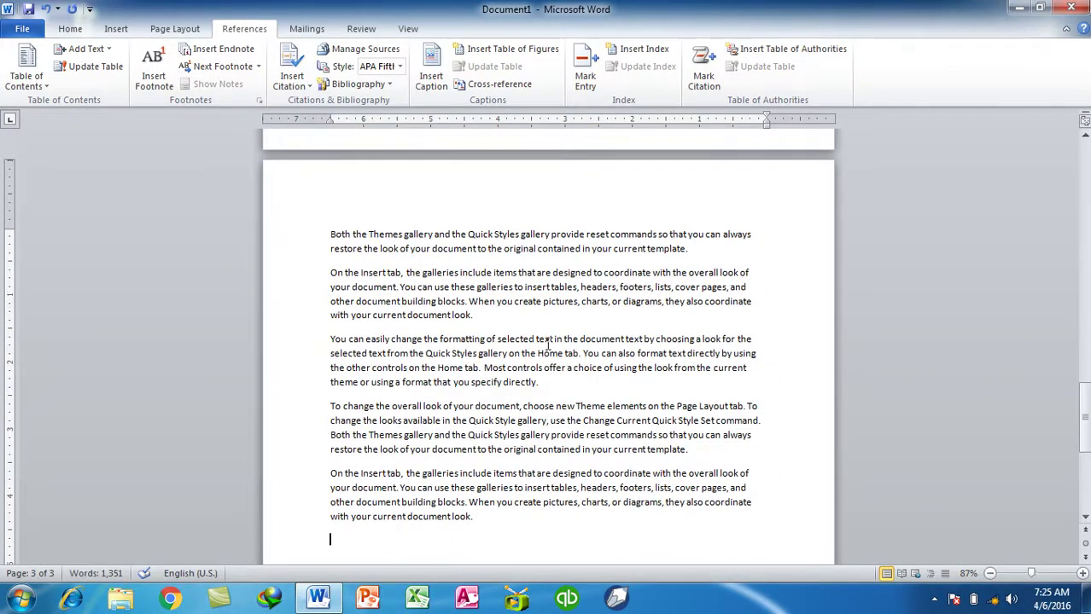
pyautogui.scroll(3, 548, 344)
pyautogui.scroll(7, 548, 344)
pyautogui.scroll(4, 548, 344)
pyautogui.scroll(5, 548, 344)
pyautogui.scroll(10, 548, 344)
pyautogui.scroll(8, 548, 344)
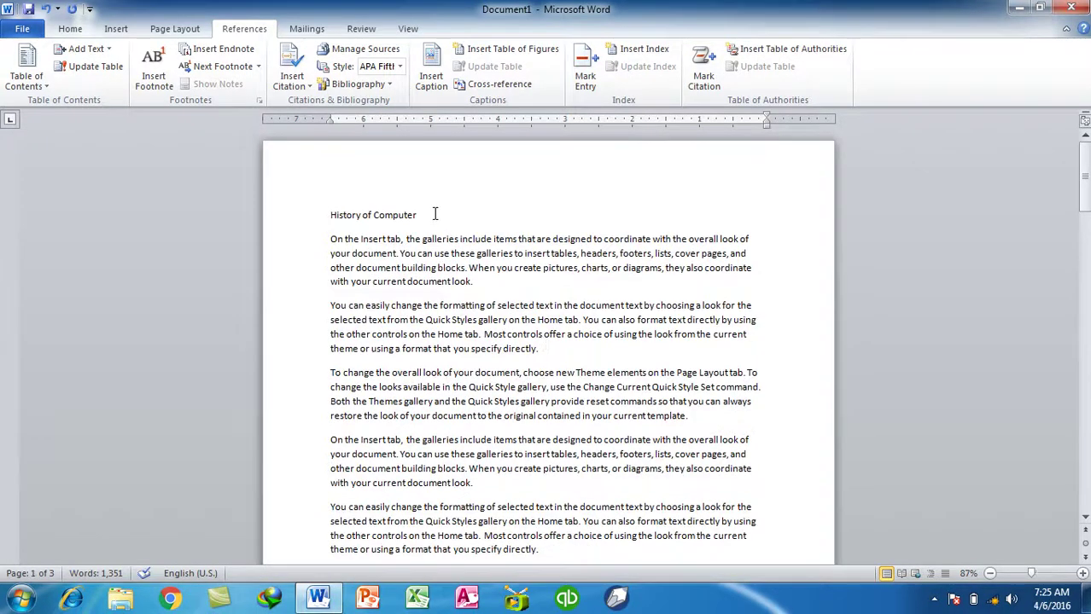
# Mark the 'History of Computer' title as a Level 1 contents entry
pyautogui.moveTo(434, 215); pyautogui.dragTo(276, 214)
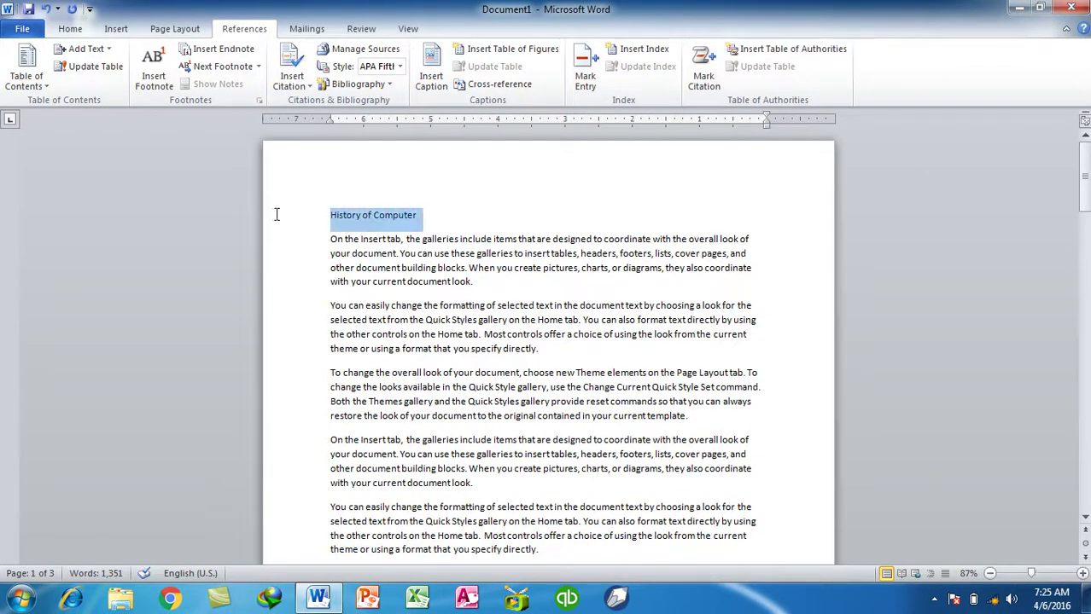
pyautogui.click(96, 52)
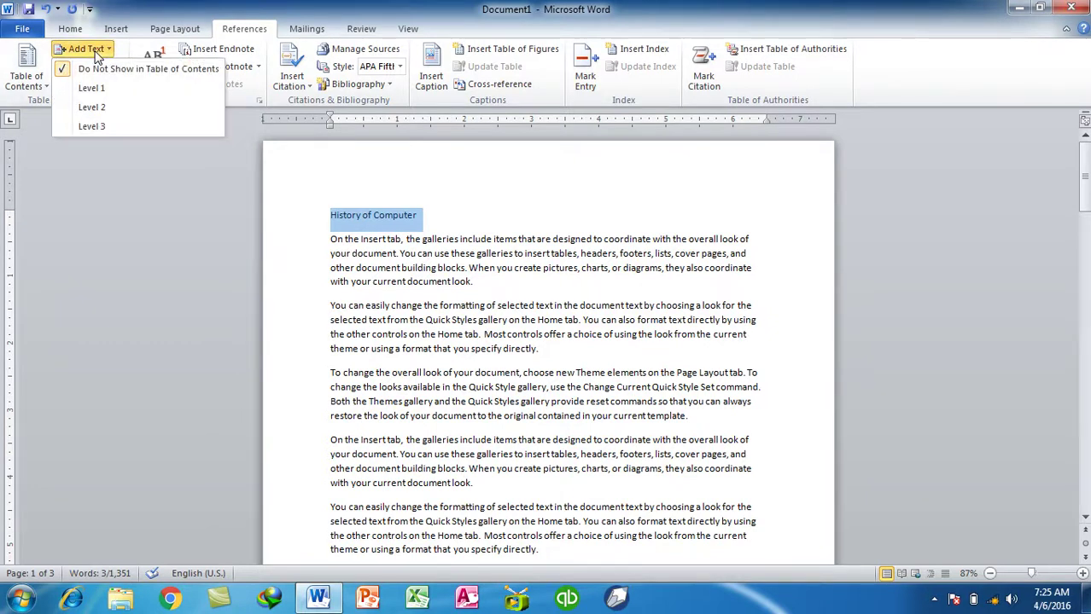
pyautogui.click(91, 88)
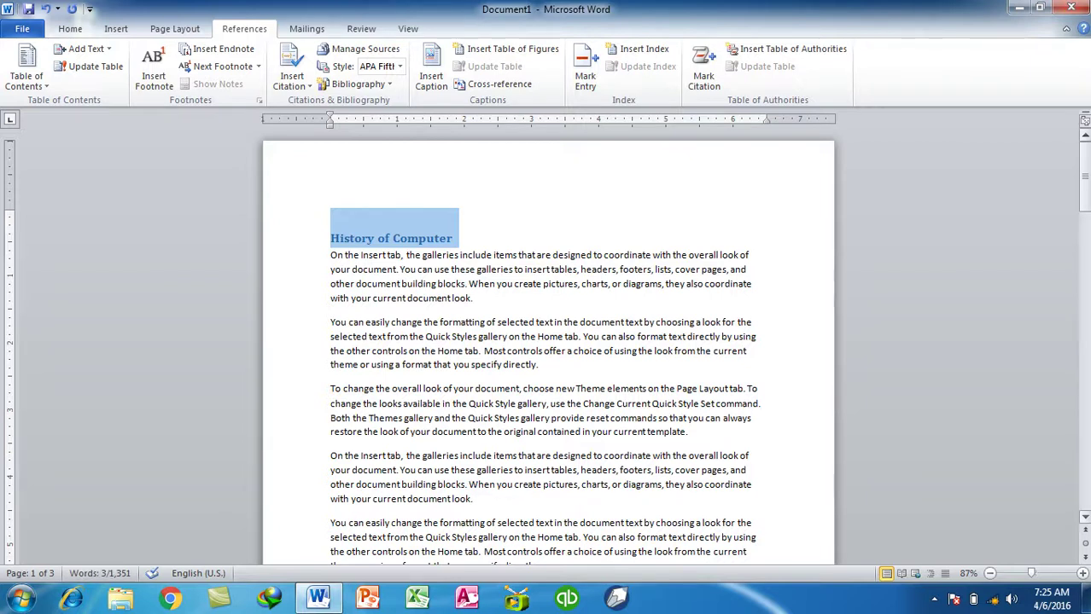
# Compare heading styles with Ctrl+Alt shortcuts, finishing on the Level 1 heading
pyautogui.hotkey('ctrl', 'alt', '2')
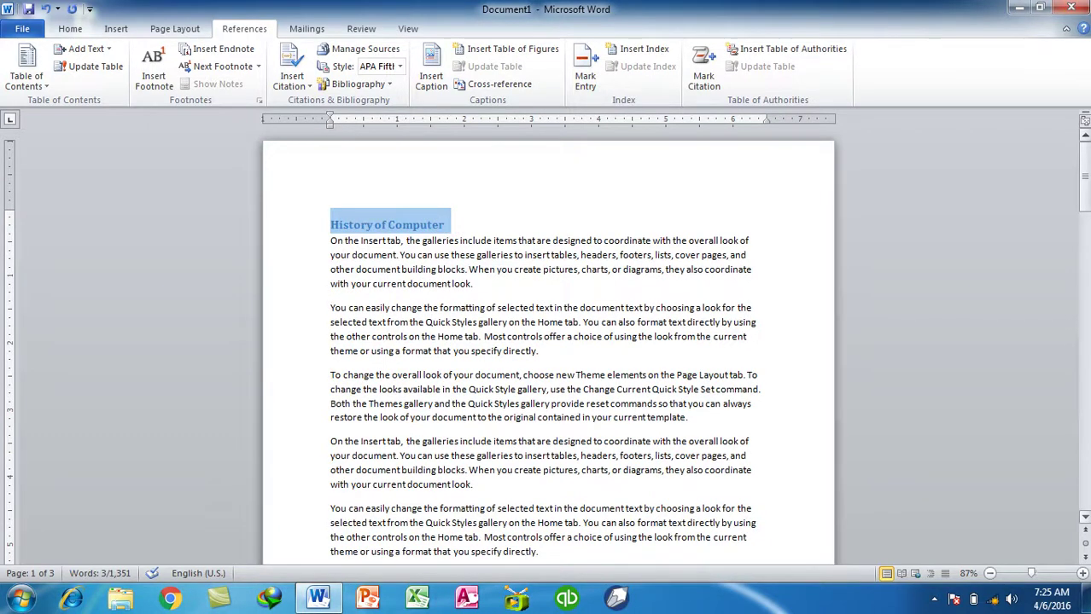
pyautogui.hotkey('ctrl', 'alt', '1')
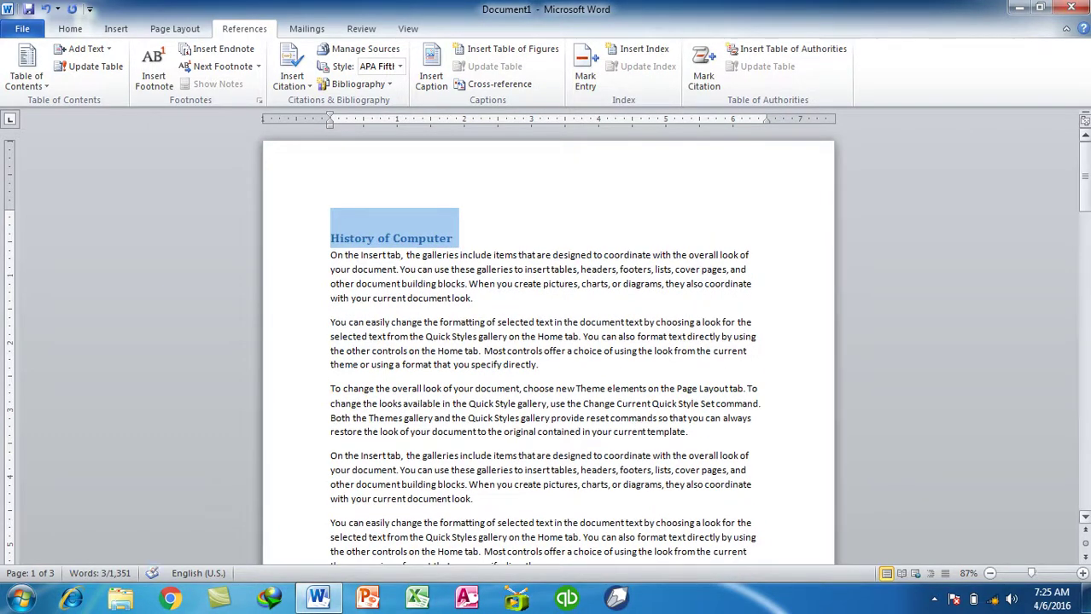
pyautogui.hotkey('ctrl', 'alt', '2')
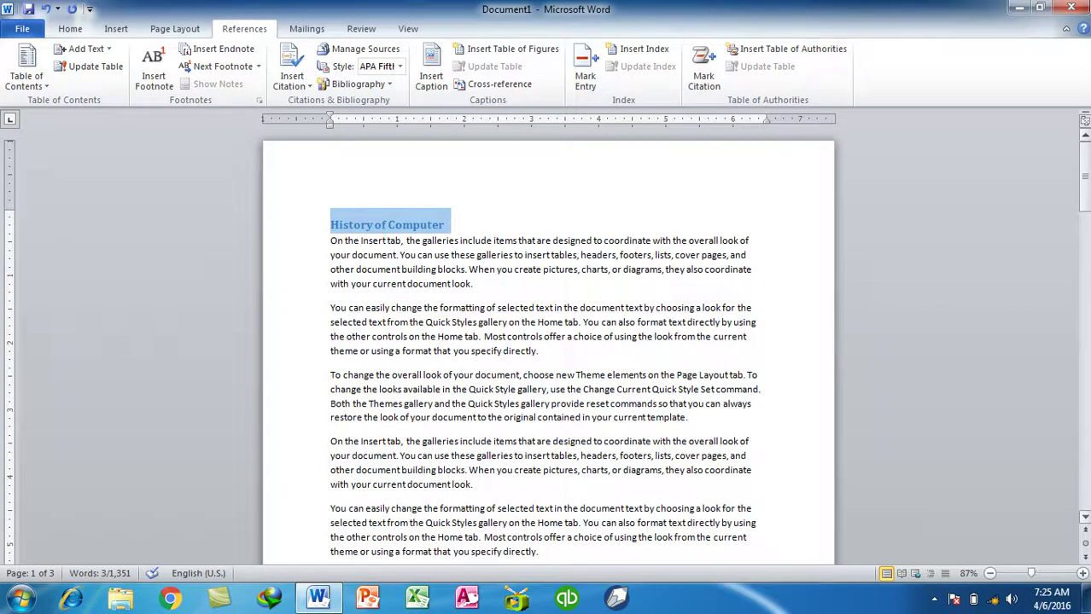
pyautogui.hotkey('ctrl', 'alt', '3')
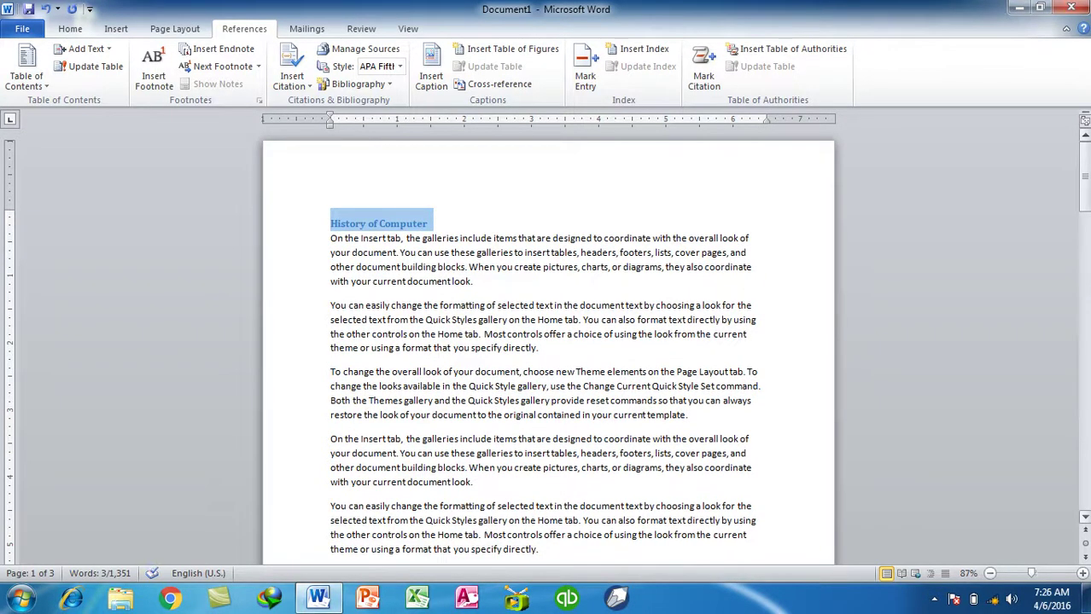
pyautogui.hotkey('ctrl', 'alt', '1')
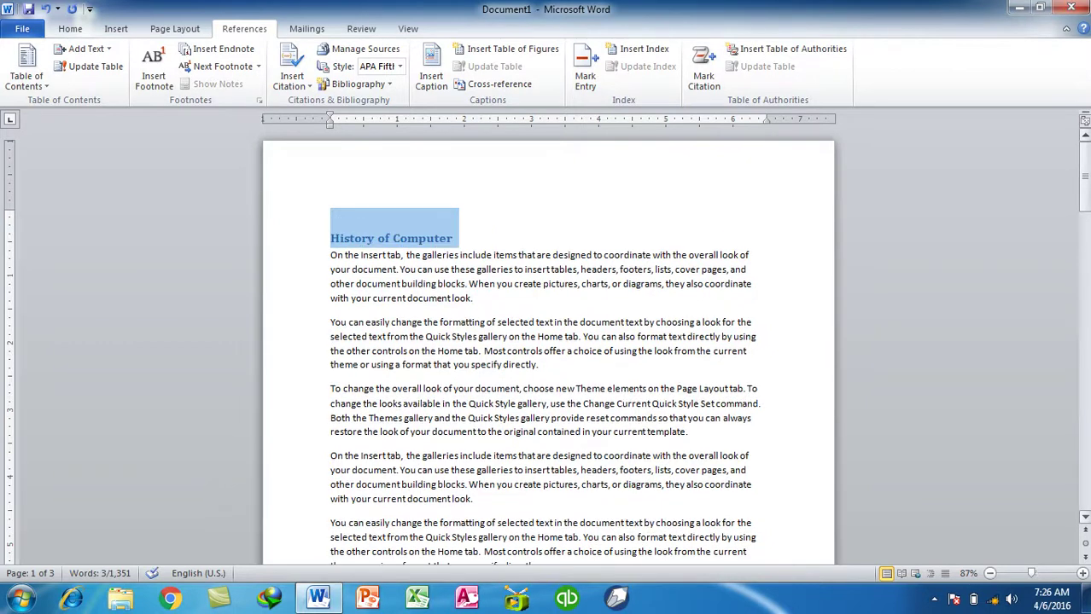
pyautogui.click(94, 52)
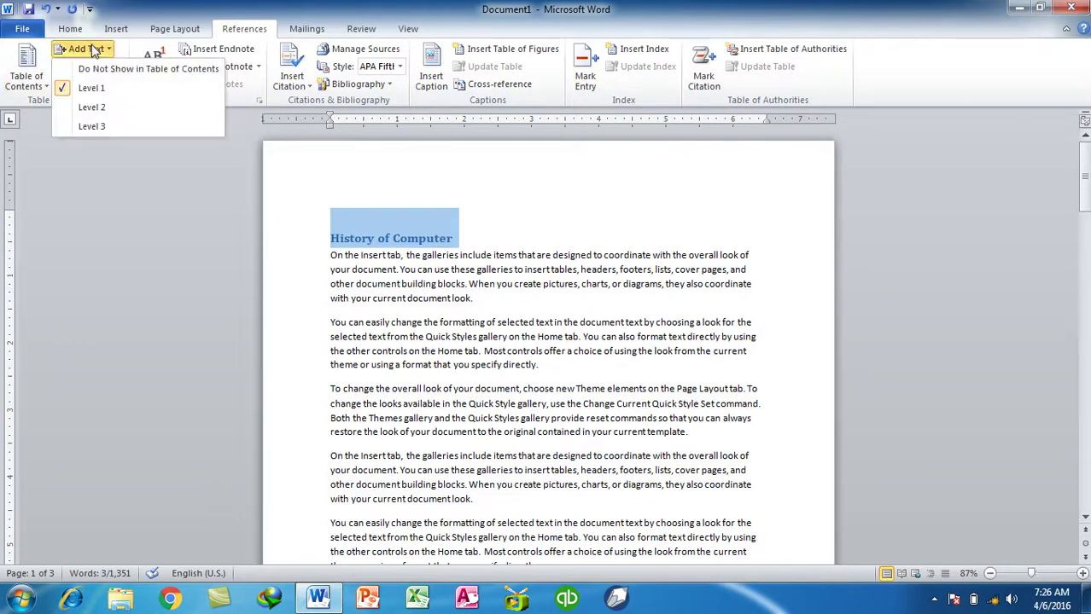
pyautogui.click(94, 51)
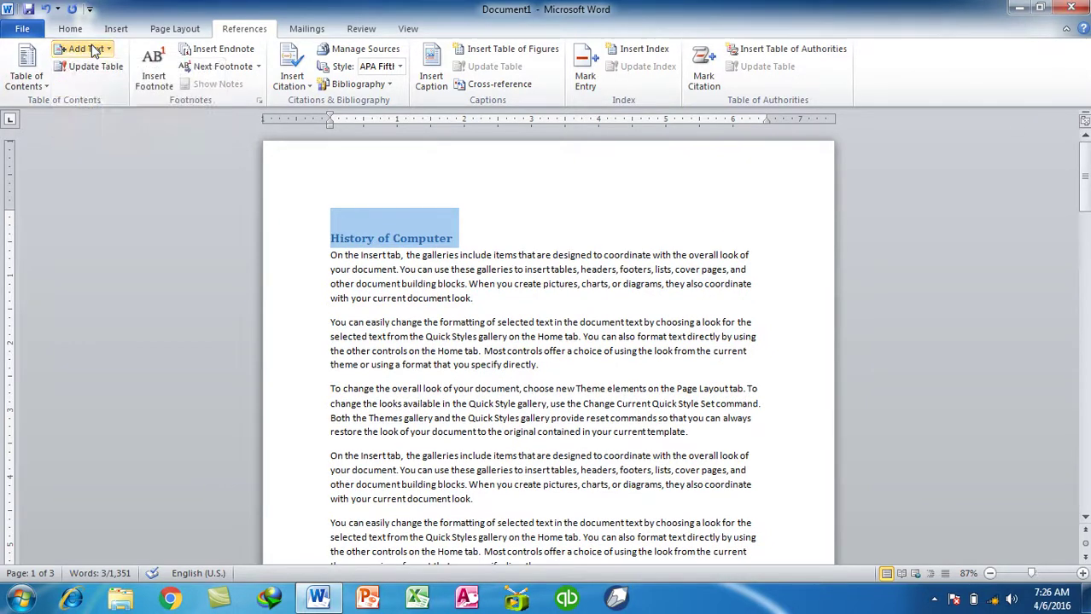
pyautogui.click(524, 291)
# Add a 'What is Computer' title at the end with three =rand() sample paragraphs
pyautogui.scroll(-15, 503, 371)
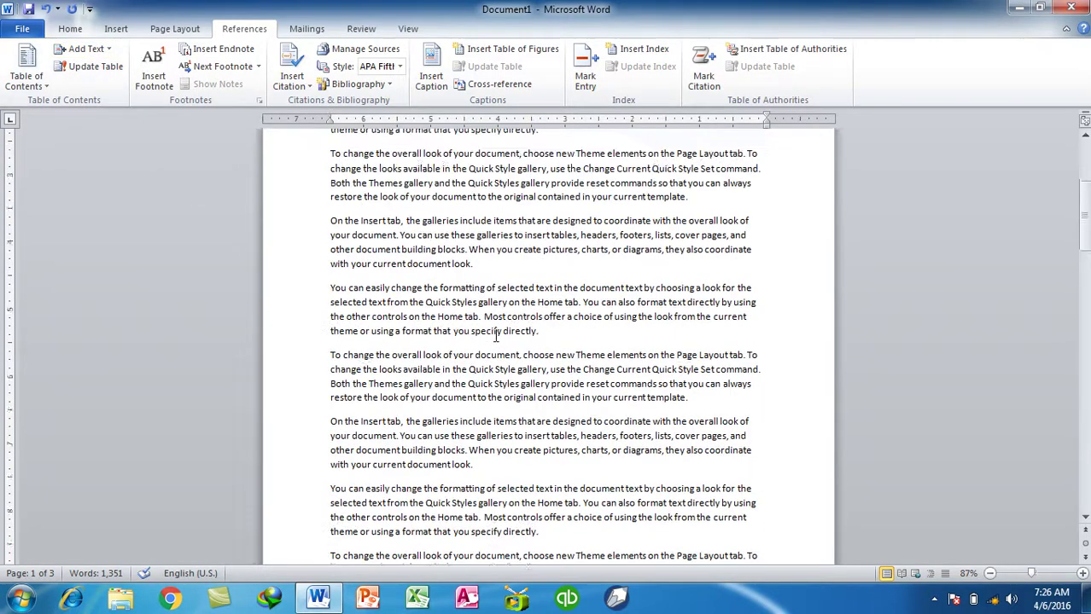
pyautogui.scroll(-10, 509, 382)
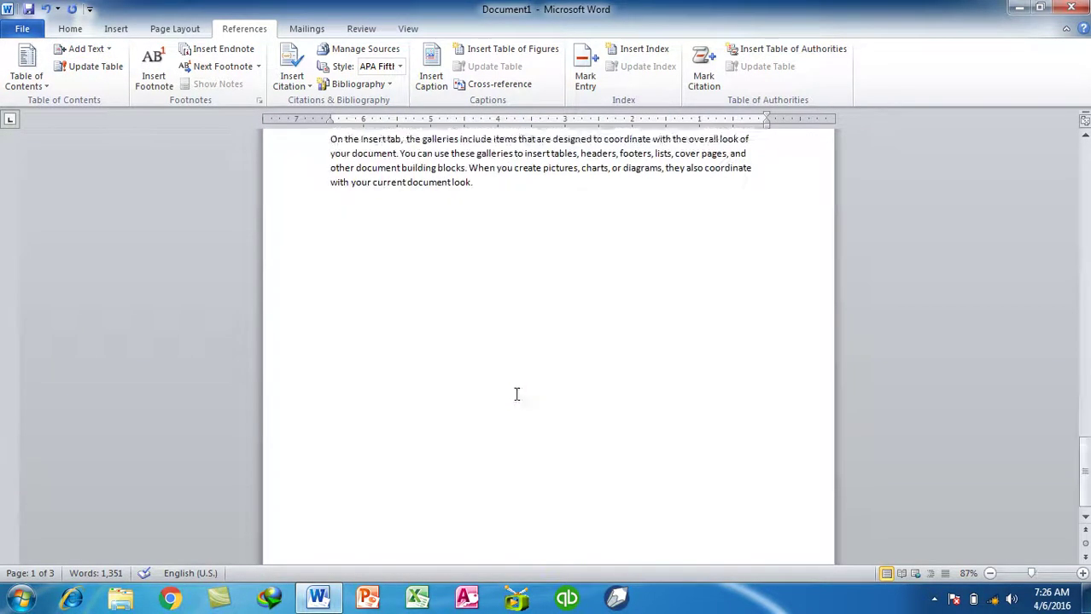
pyautogui.click(522, 383)
pyautogui.press('Return')
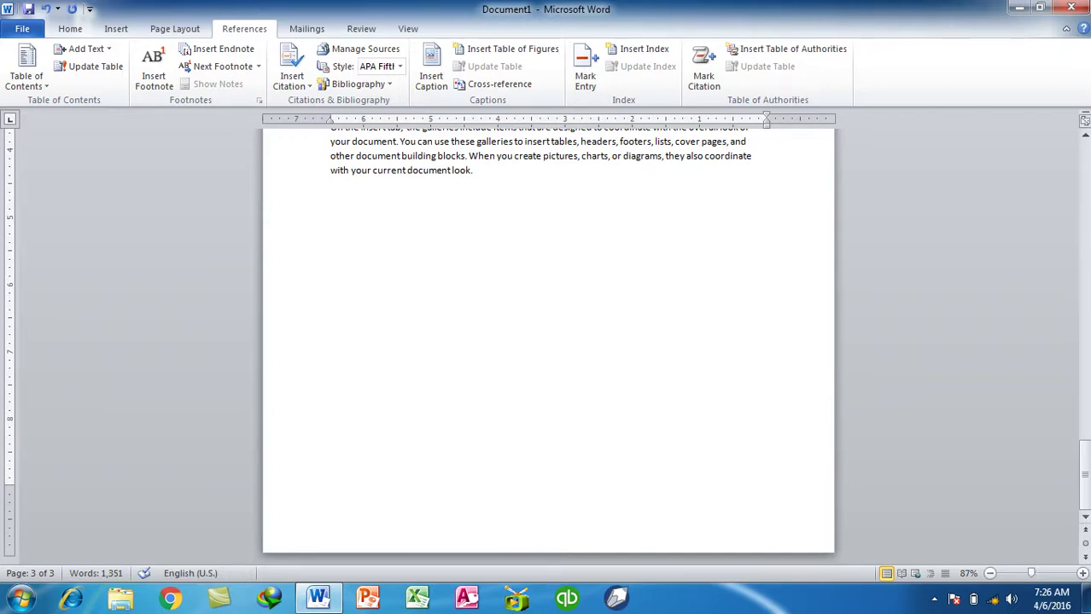
pyautogui.write('What is Computer')
pyautogui.press('Return')
pyautogui.write('=rand()')
pyautogui.press('Return')
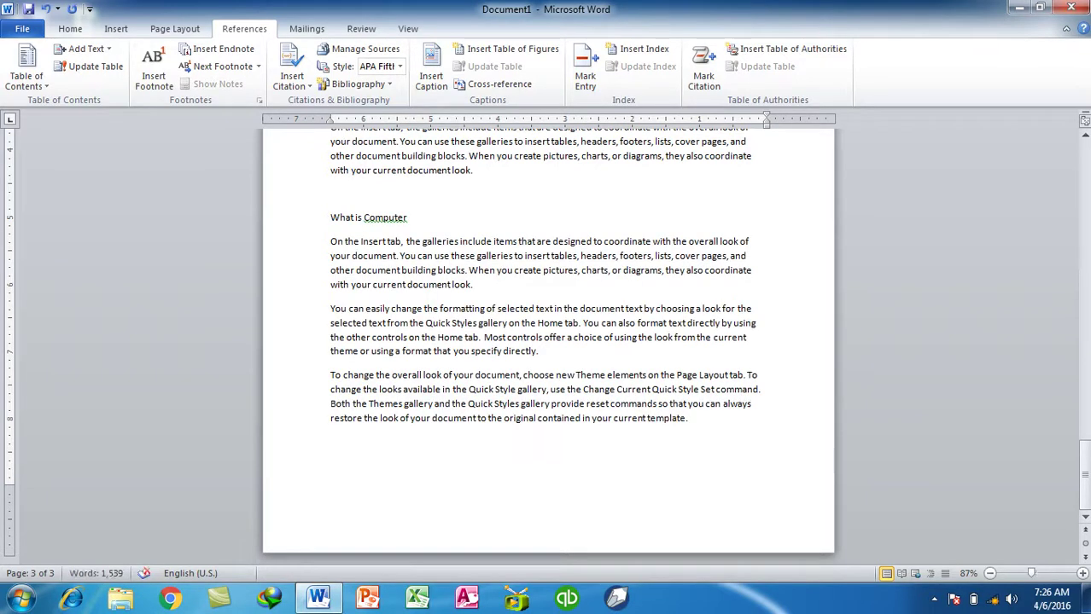
# Make 'What is Computer' a left-aligned Level 1 heading
pyautogui.moveTo(408, 218); pyautogui.dragTo(330, 216)
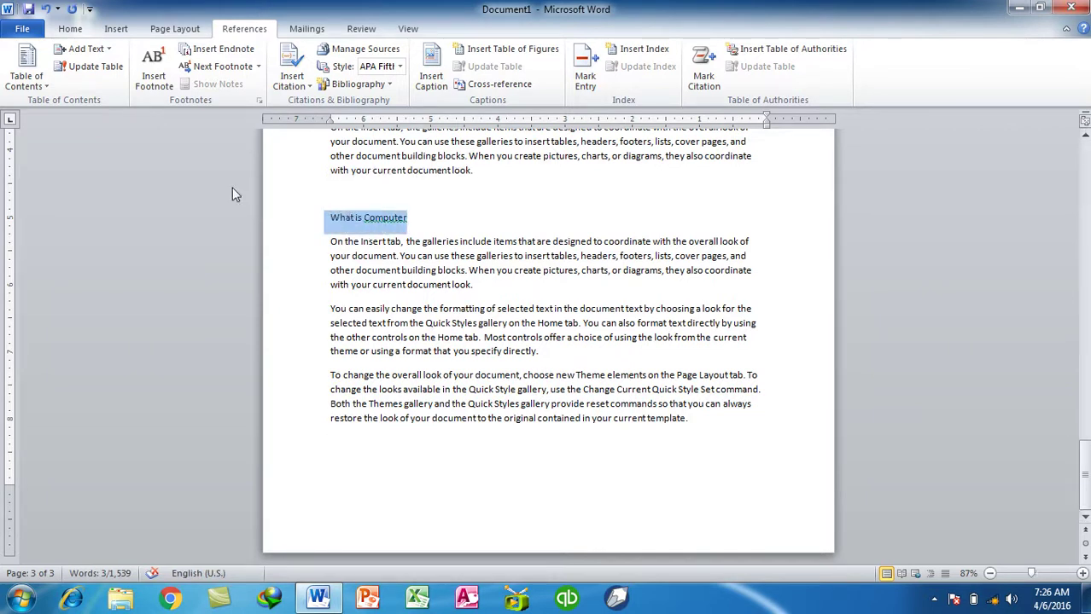
pyautogui.click(86, 50)
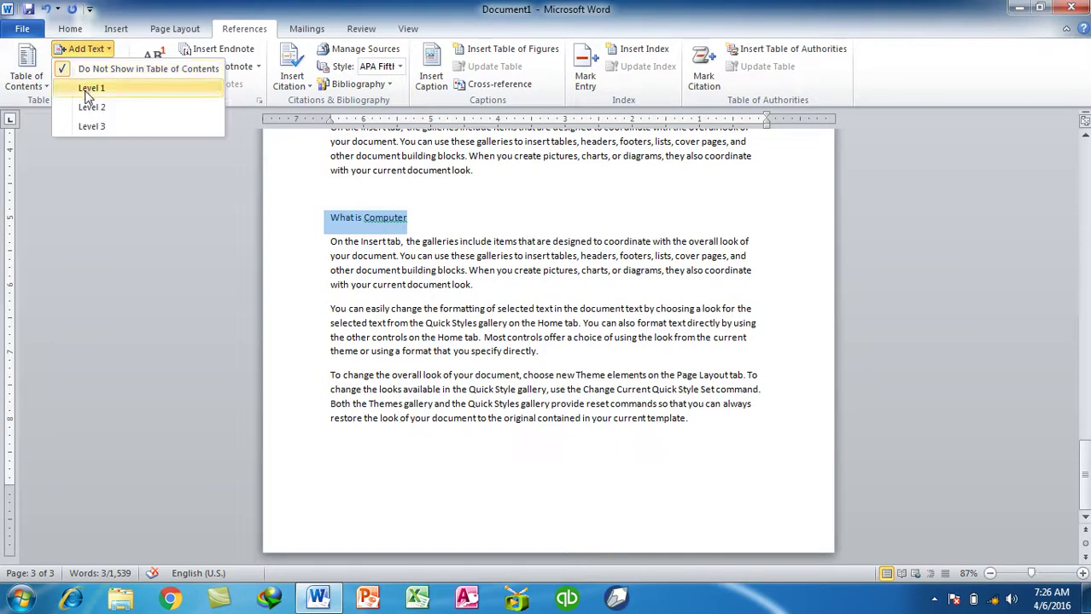
pyautogui.click(89, 90)
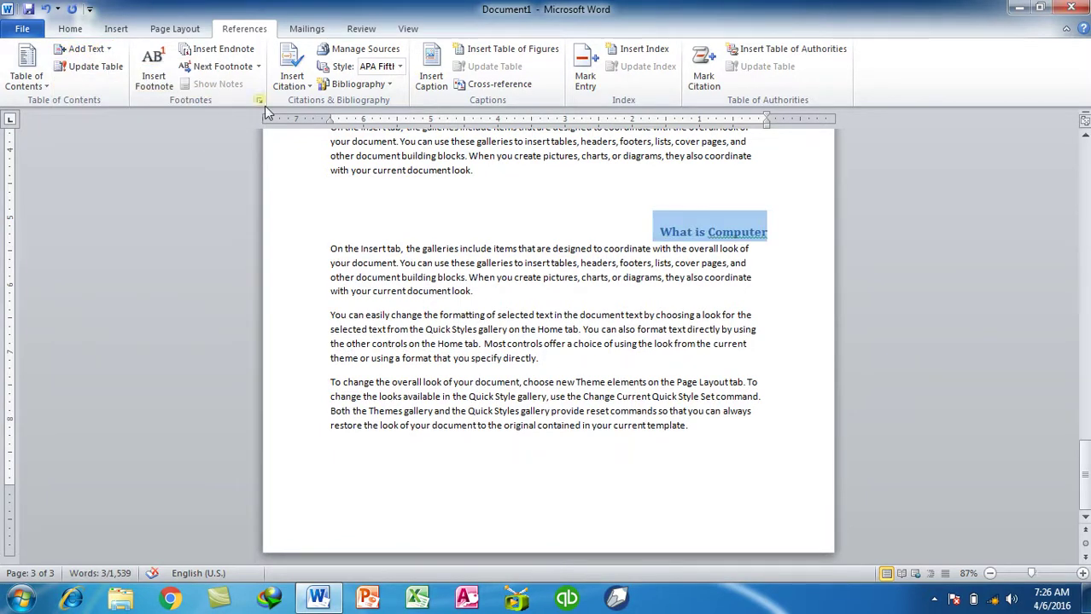
pyautogui.hotkey('ctrl', 'l')
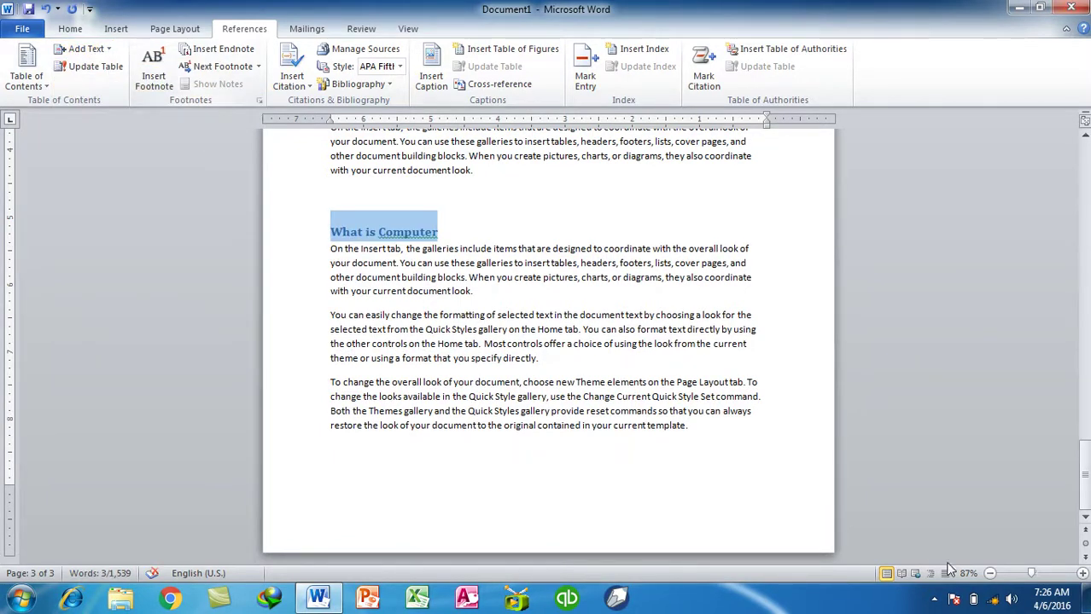
# Insert a page break after the last paragraph to start page four
pyautogui.click(712, 473)
pyautogui.hotkey('alt', 'shift')
pyautogui.hotkey('ctrl', 'Return')
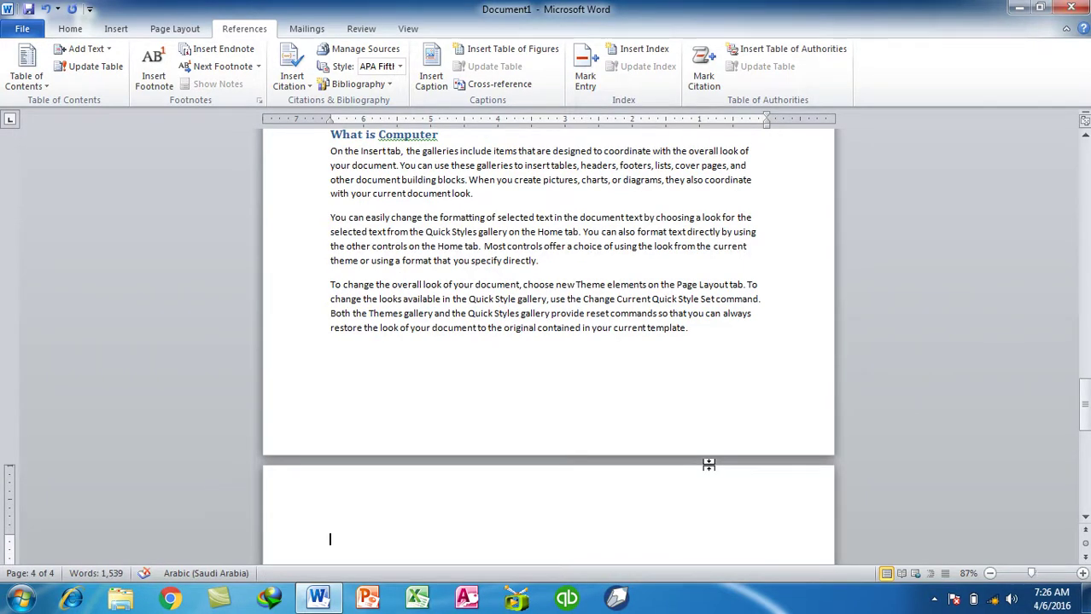
# Type the 'Parts of Computer' title and generate sample text with =rand(33)
pyautogui.write('Parts of Com')
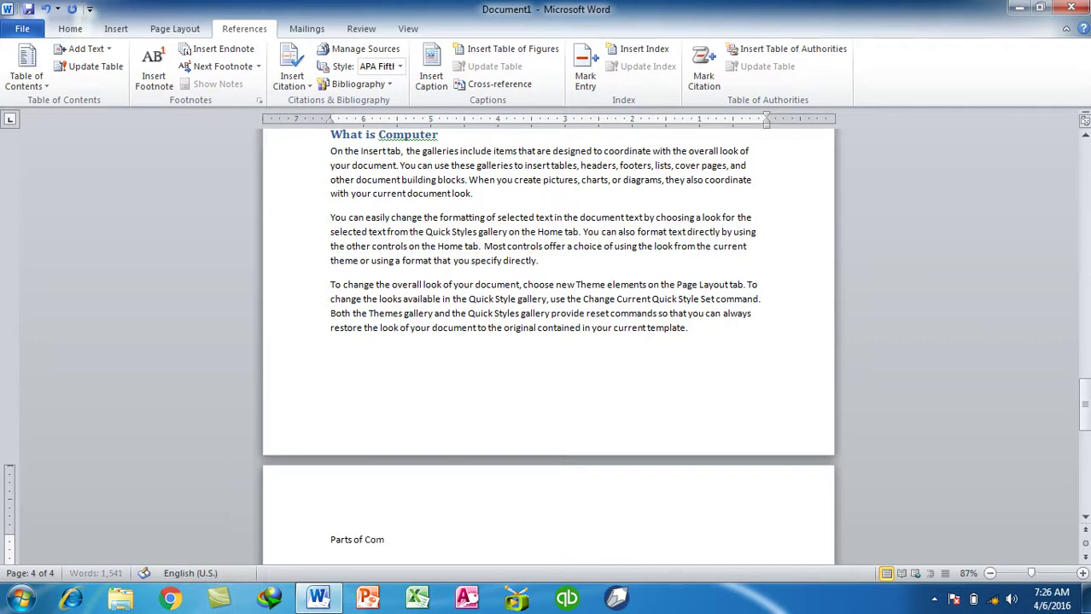
pyautogui.write('puter')
pyautogui.press('Return')
pyautogui.write('=rand(11')
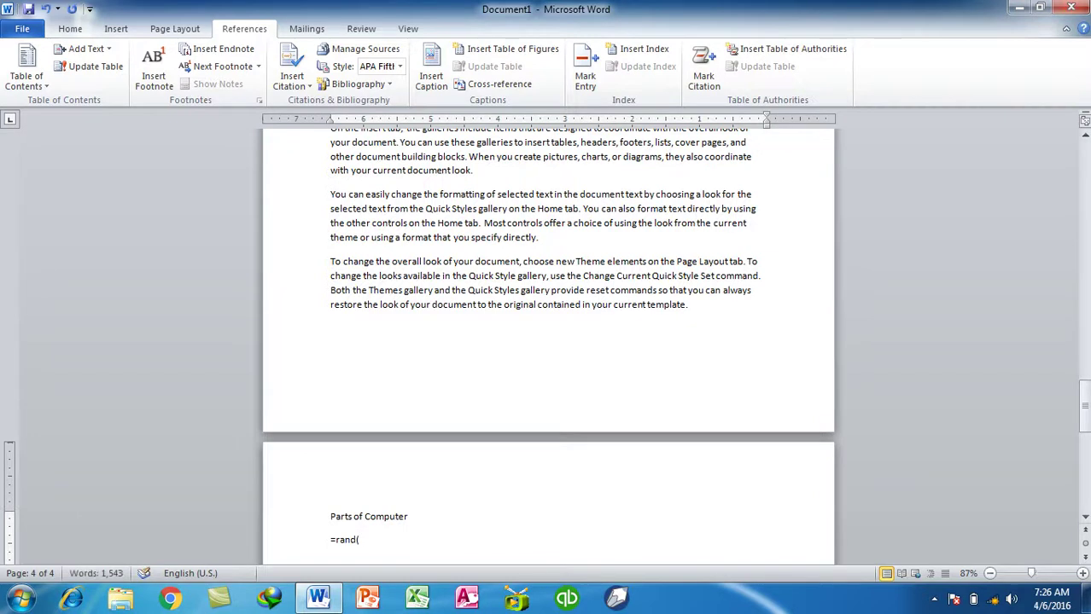
pyautogui.press('BackSpace')
pyautogui.press('BackSpace')
pyautogui.write('33)')
pyautogui.press('Return')
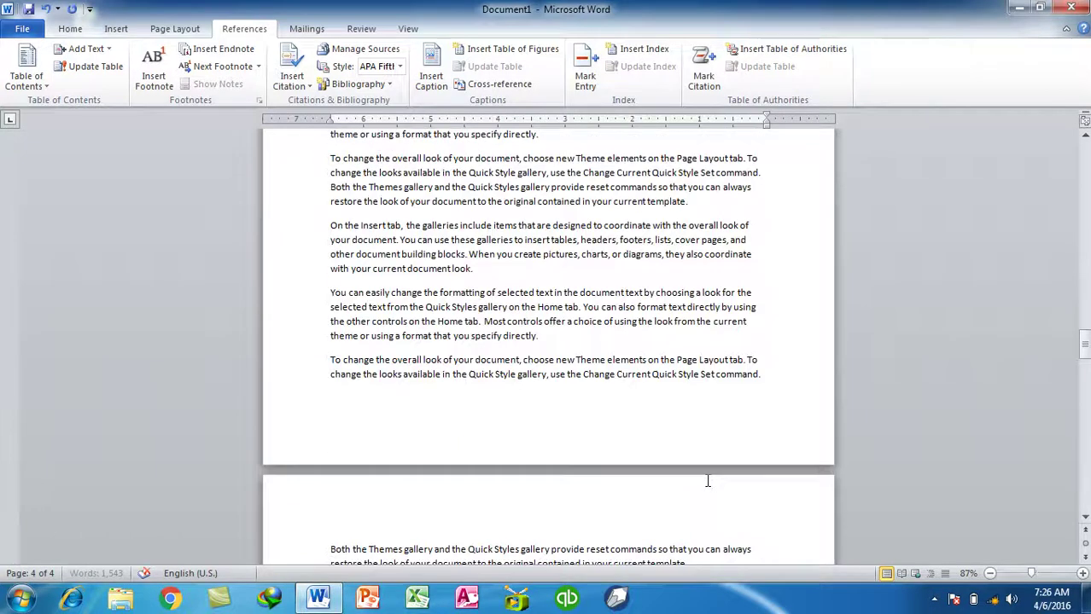
# Make the 'Parts of Computer' line a Level 1 heading
pyautogui.scroll(5, 703, 469)
pyautogui.moveTo(410, 439); pyautogui.dragTo(330, 441)
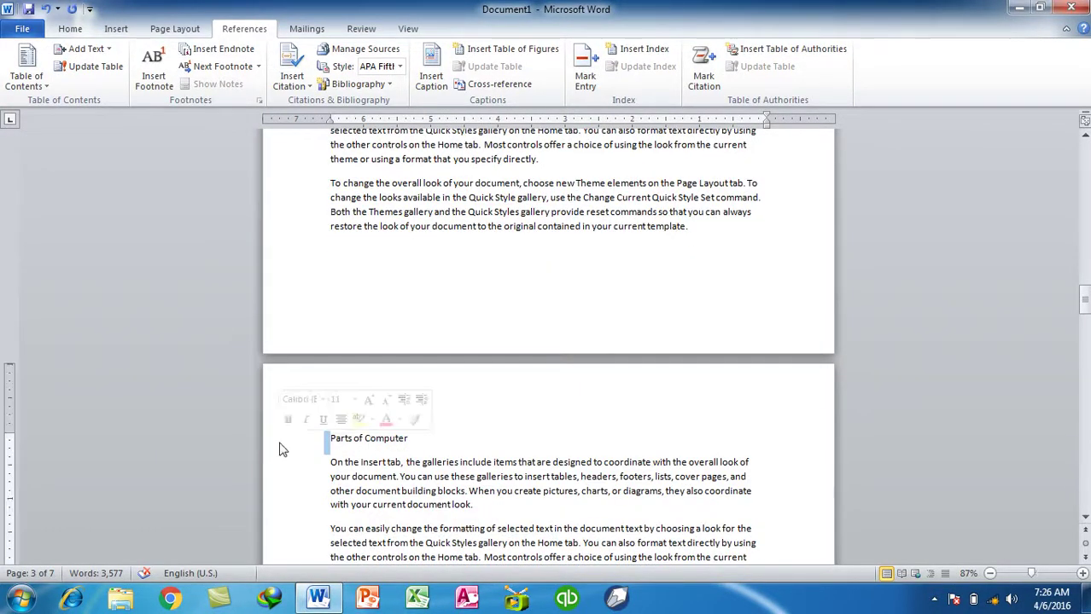
pyautogui.tripleClick(376, 441)
pyautogui.click(82, 49)
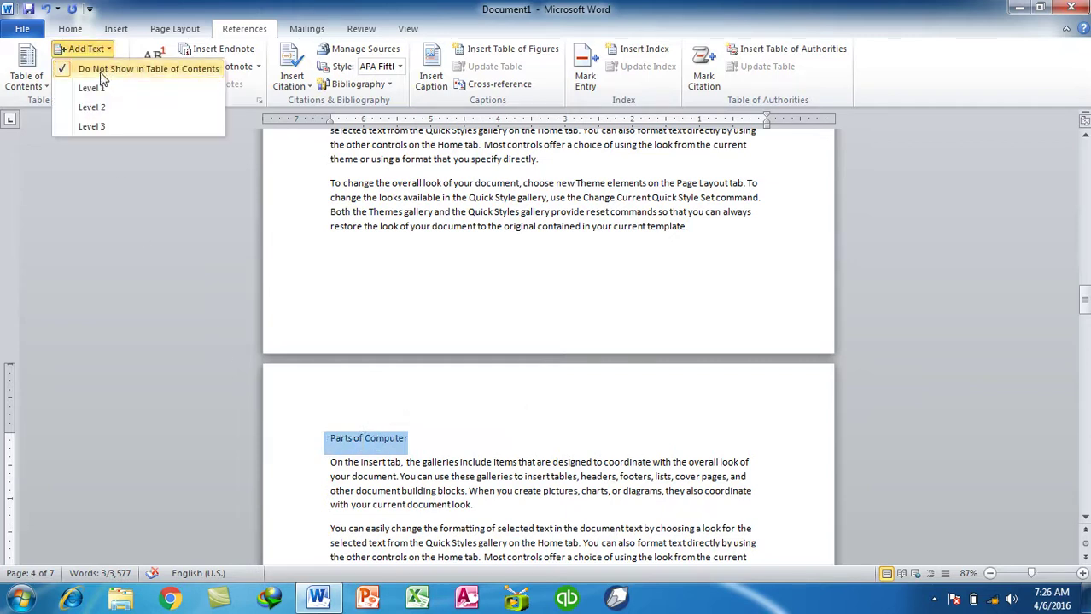
pyautogui.click(89, 88)
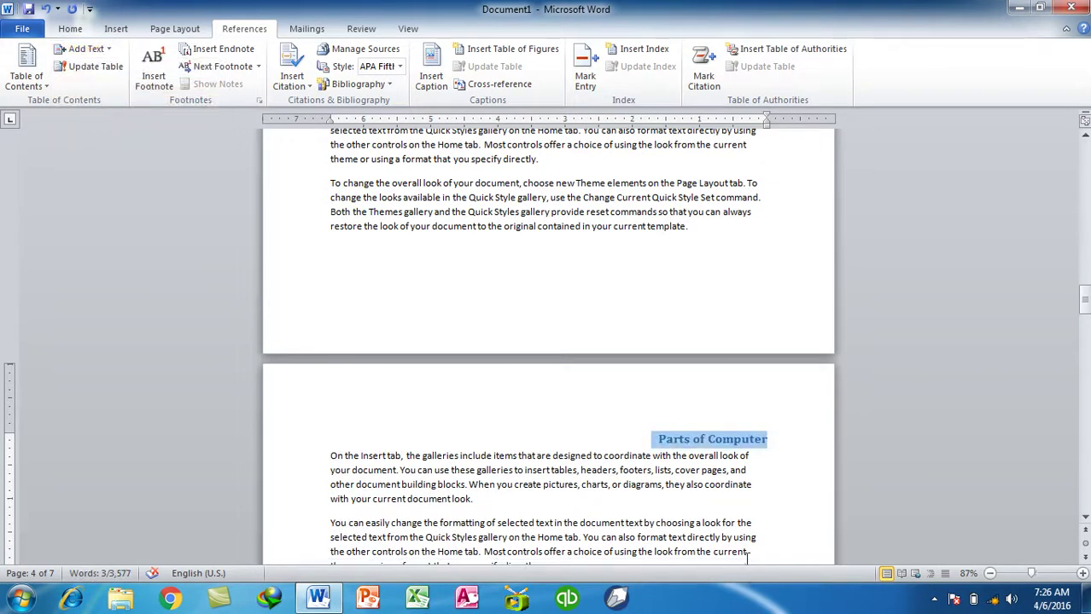
pyautogui.click(698, 485)
pyautogui.scroll(-5, 698, 484)
pyautogui.hotkey('ctrl', 'z')
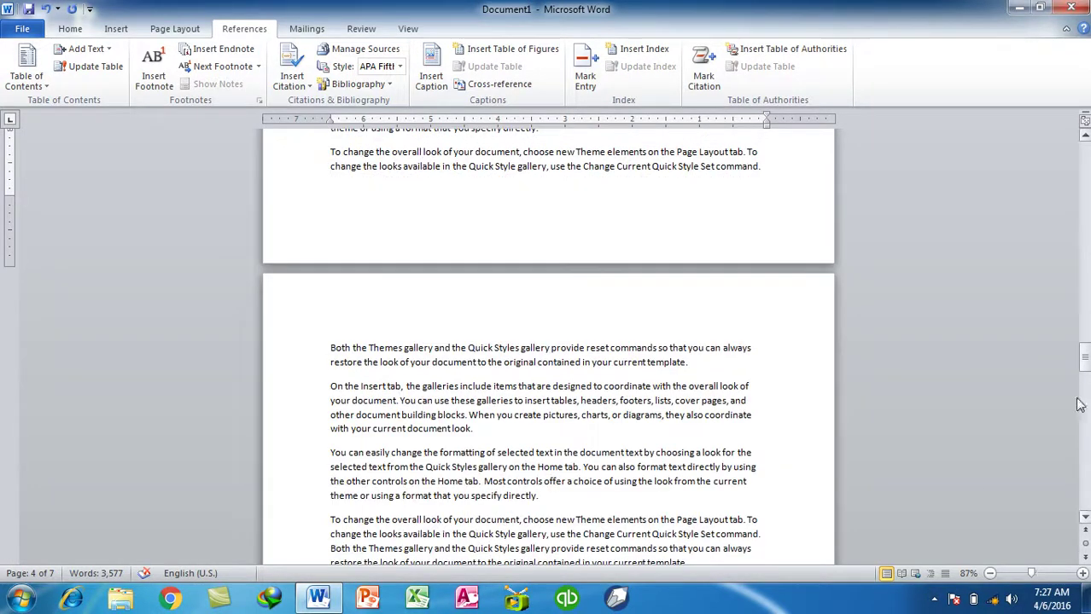
pyautogui.moveTo(1084, 346); pyautogui.dragTo(1085, 495)
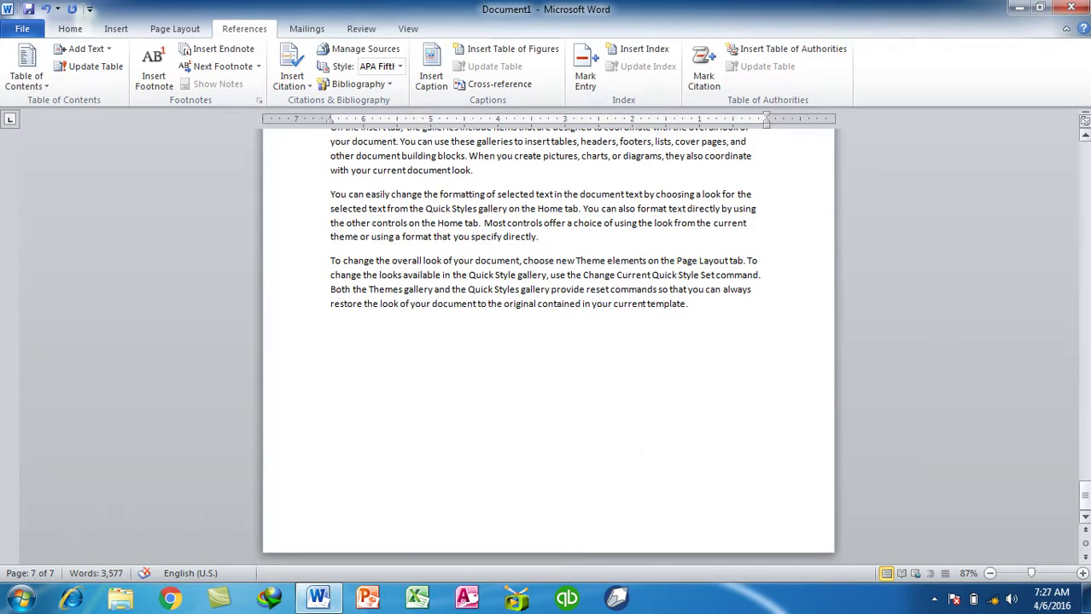
# Insert a page break before 'History of Computer' and remove the leftover empty line
pyautogui.click(521, 435)
pyautogui.hotkey('alt', 'shift')
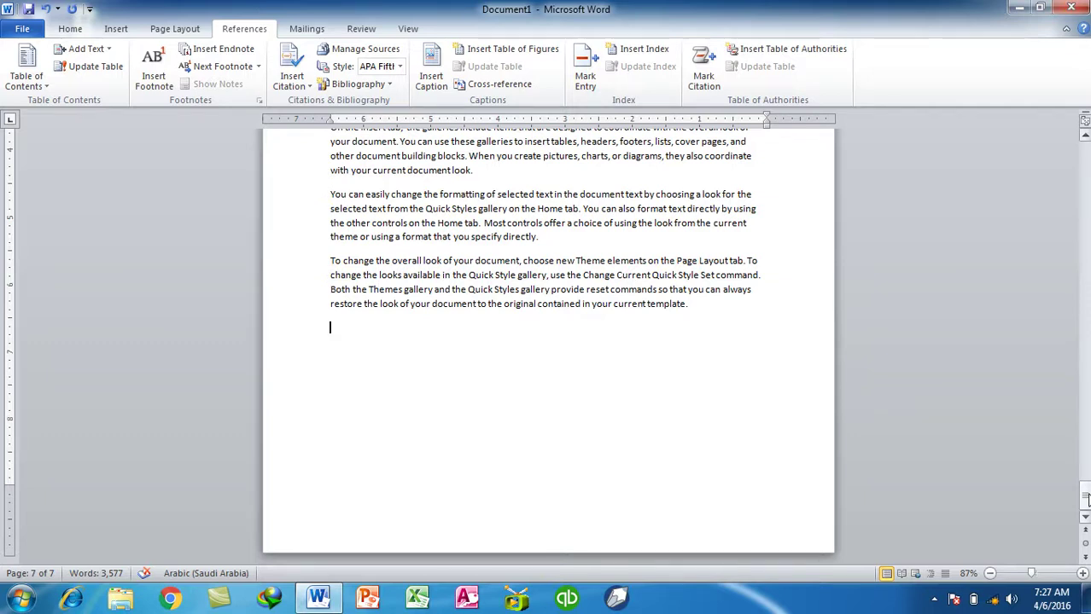
pyautogui.moveTo(1086, 499); pyautogui.dragTo(1085, 158)
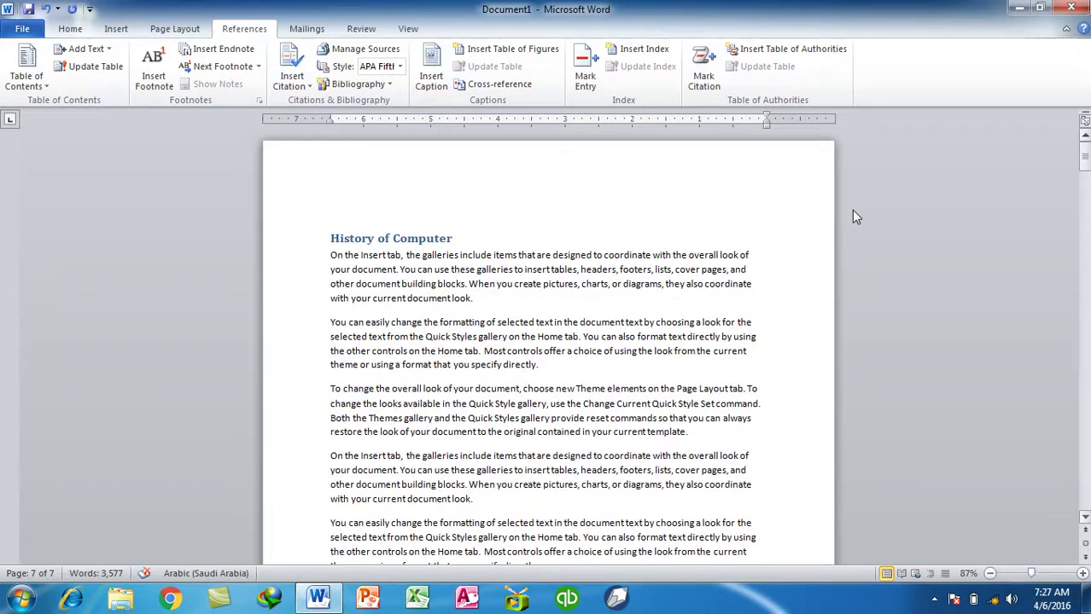
pyautogui.click(328, 232)
pyautogui.hotkey('alt', 'shift')
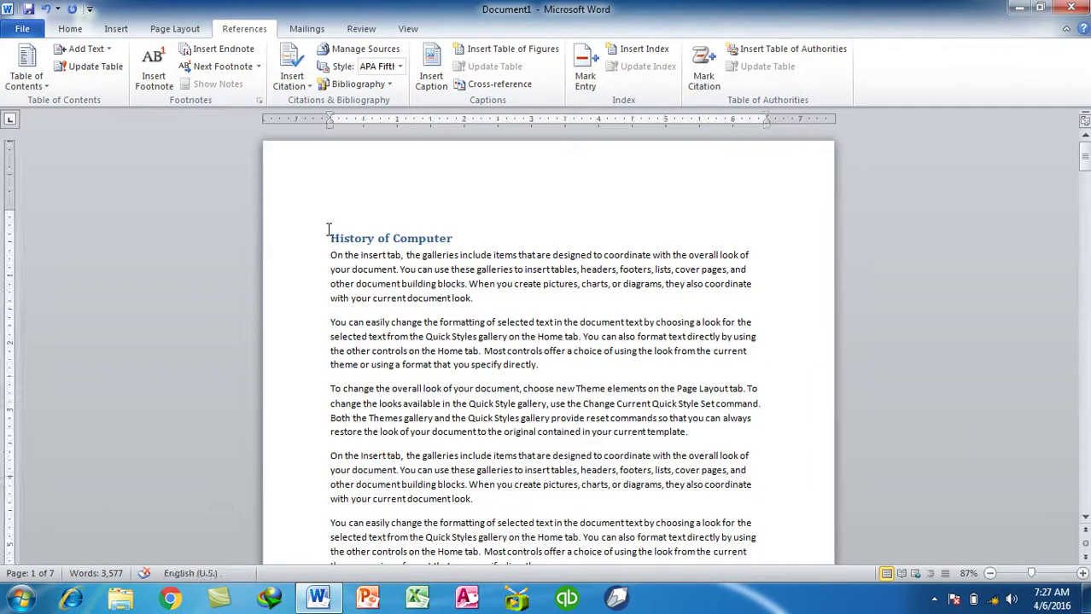
pyautogui.press('Return')
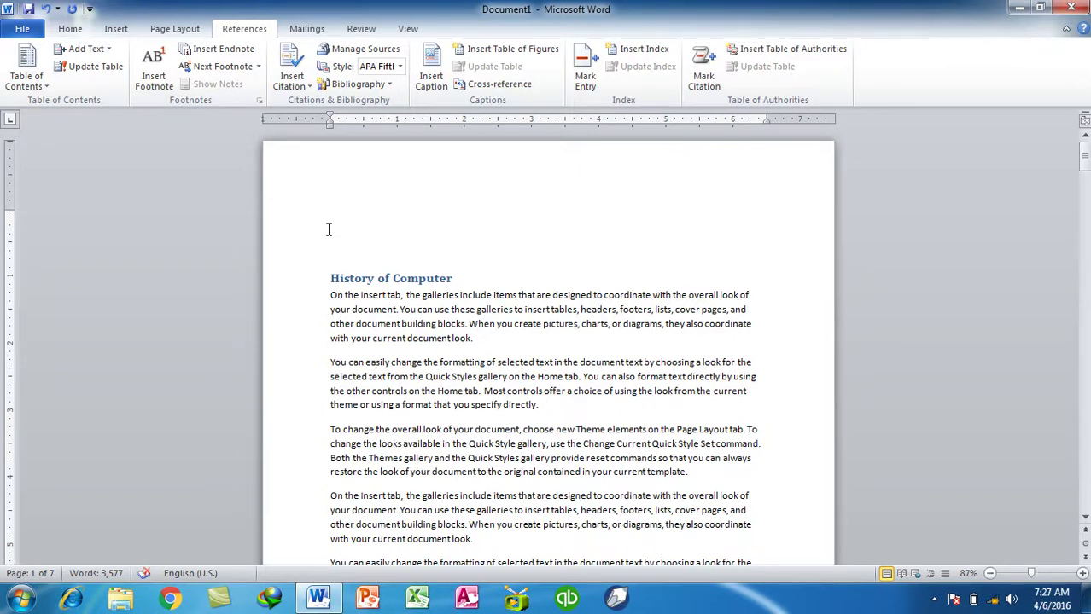
pyautogui.hotkey('ctrl', 'Return')
pyautogui.press('Delete')
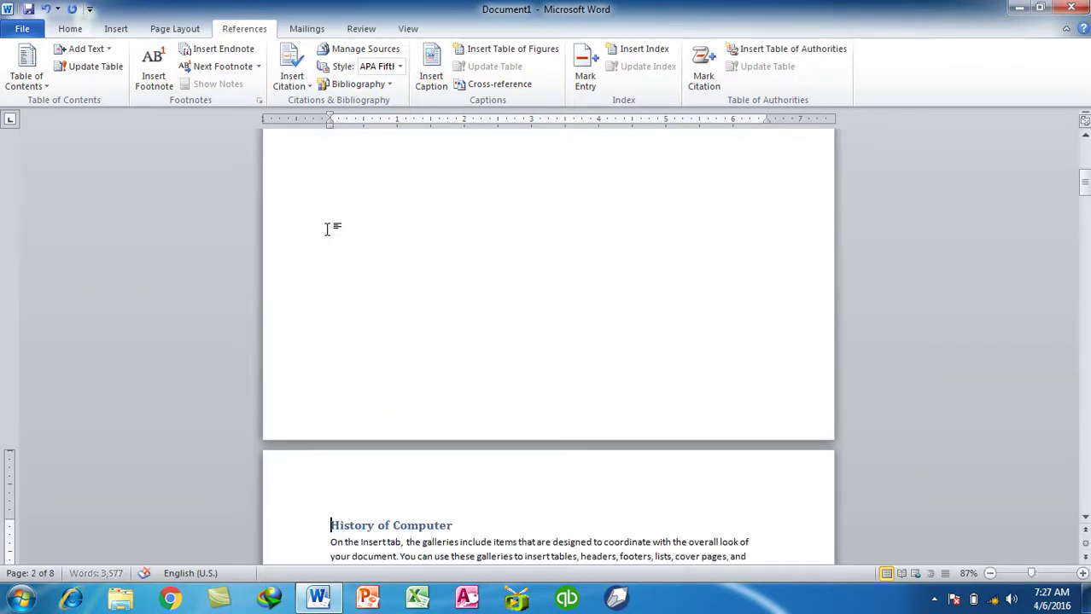
# Restore the blank first page and adjust the empty lines above the heading
pyautogui.scroll(10, 326, 229)
pyautogui.scroll(1, 273, 256)
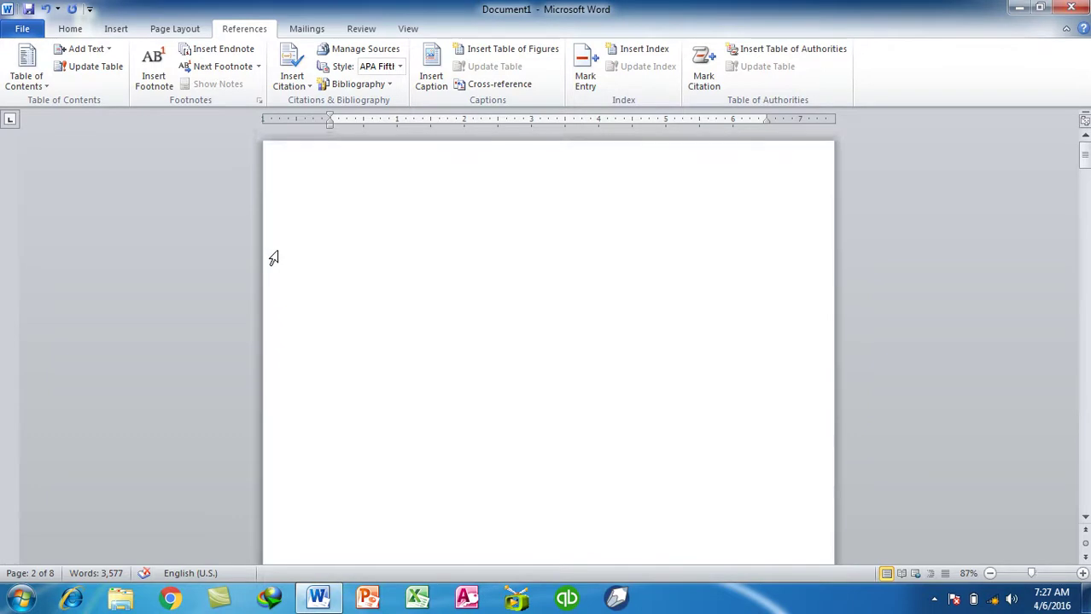
pyautogui.click(495, 252)
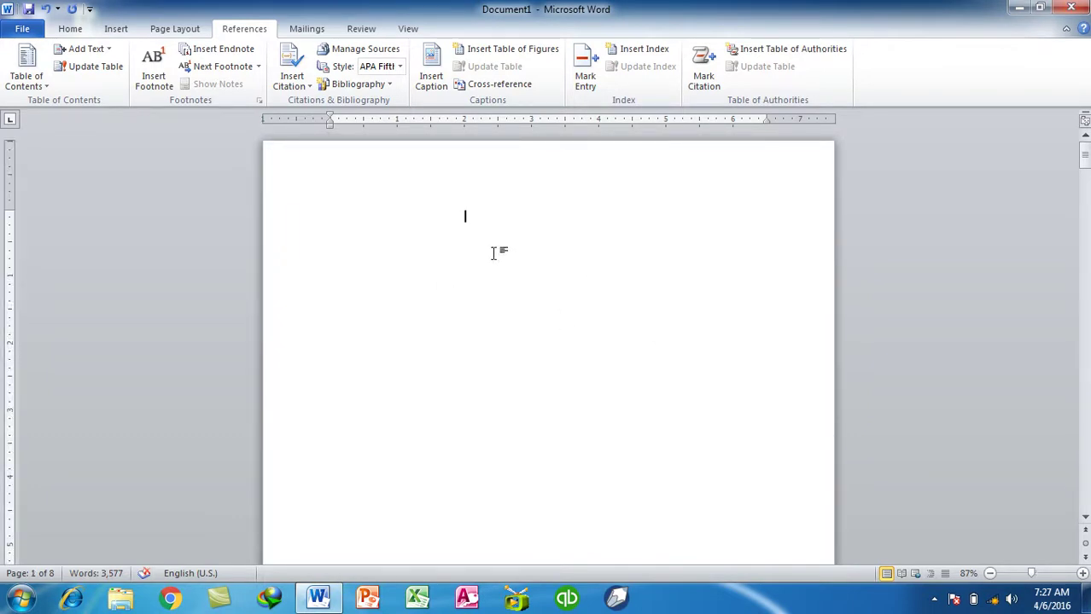
pyautogui.press('Delete')
pyautogui.hotkey('ctrl', 'Return')
pyautogui.click(480, 240)
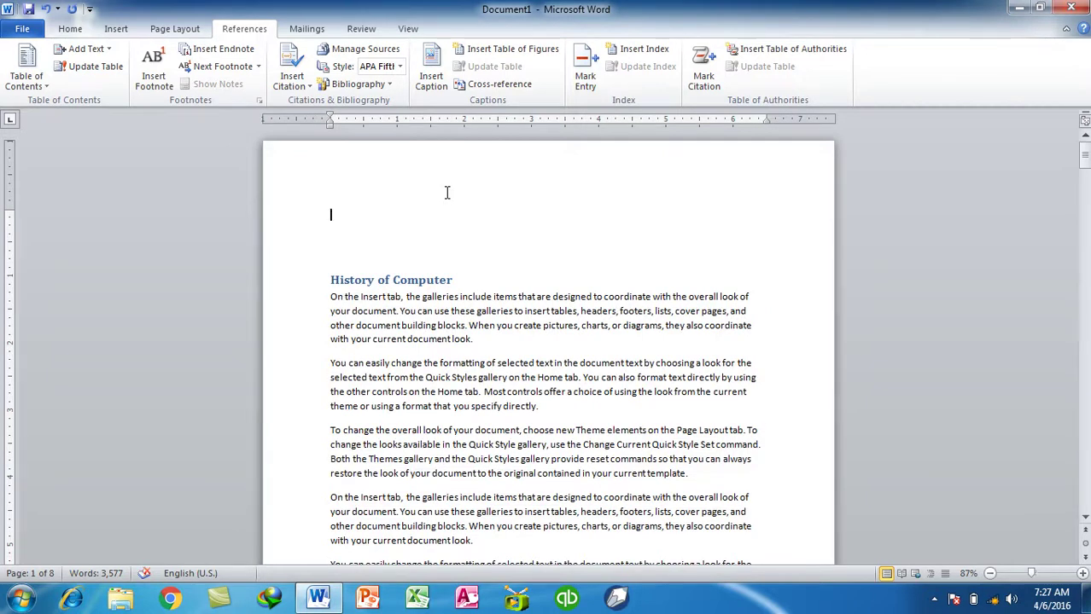
pyautogui.press('Return')
pyautogui.press('Return')
pyautogui.press('Return')
pyautogui.press('Return')
pyautogui.press('Return')
pyautogui.press('Return')
pyautogui.press('Return')
pyautogui.press('Return')
pyautogui.press('Return')
pyautogui.press('BackSpace')
pyautogui.press('BackSpace')
pyautogui.scroll(-5, 475, 251)
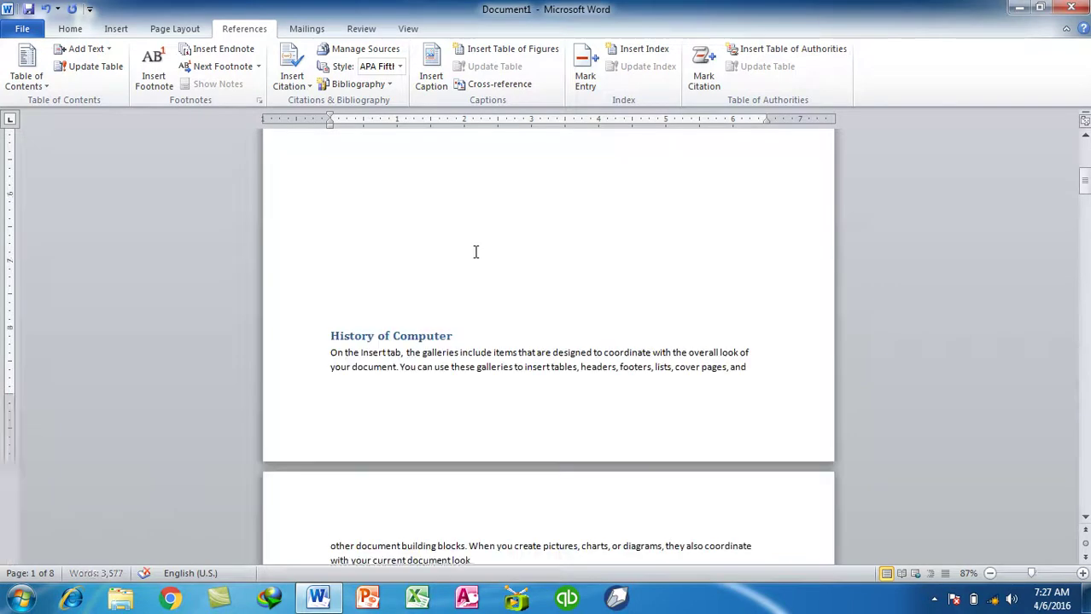
pyautogui.press('Return')
pyautogui.press('Return')
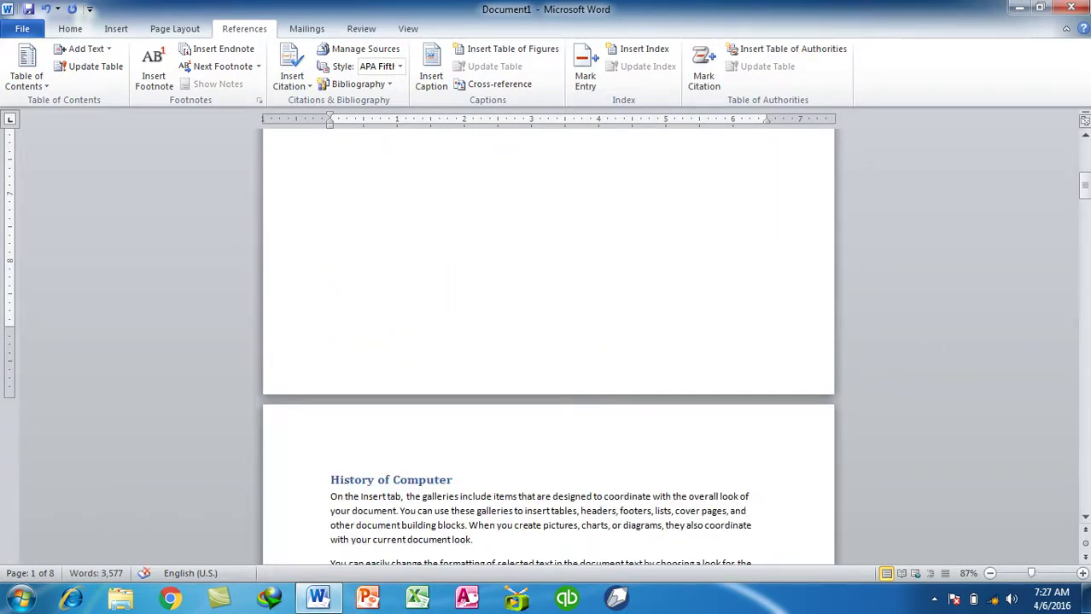
pyautogui.scroll(5, 273, 256)
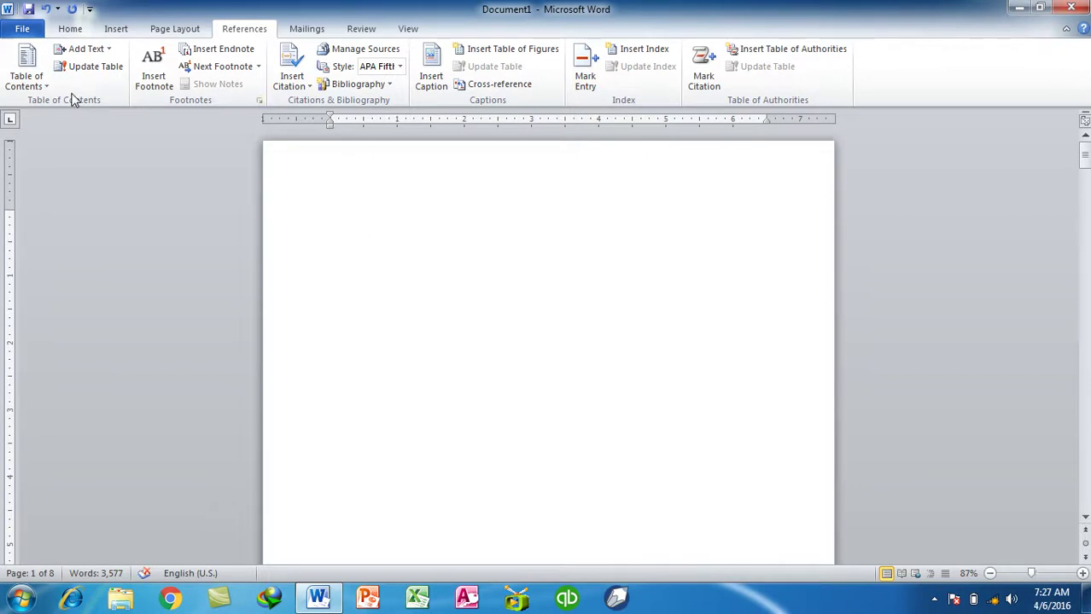
# Insert an automatic table of contents on the blank first page
pyautogui.click(32, 85)
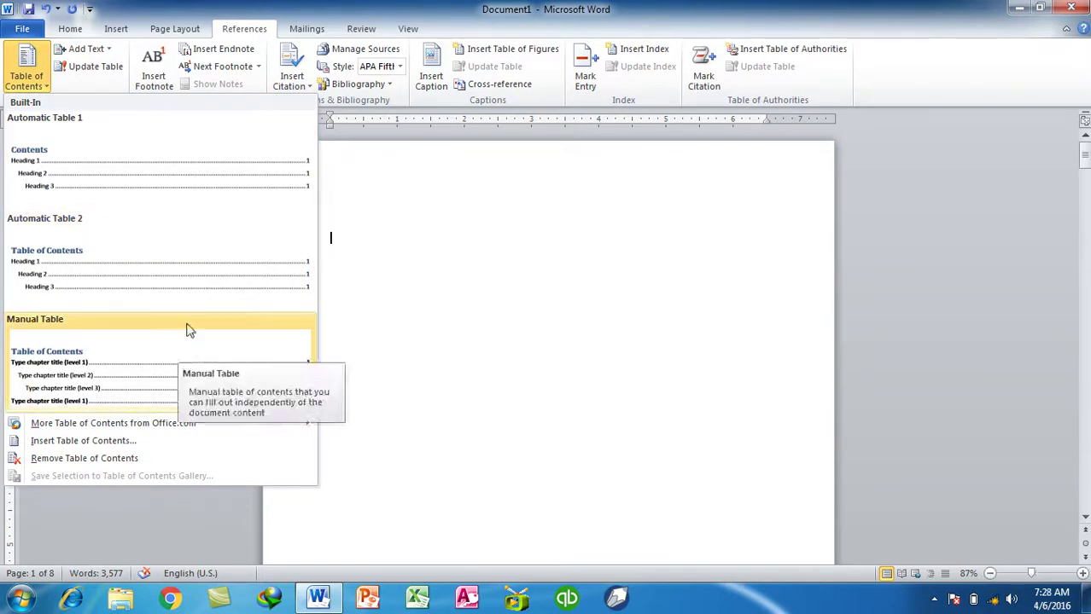
pyautogui.click(145, 185)
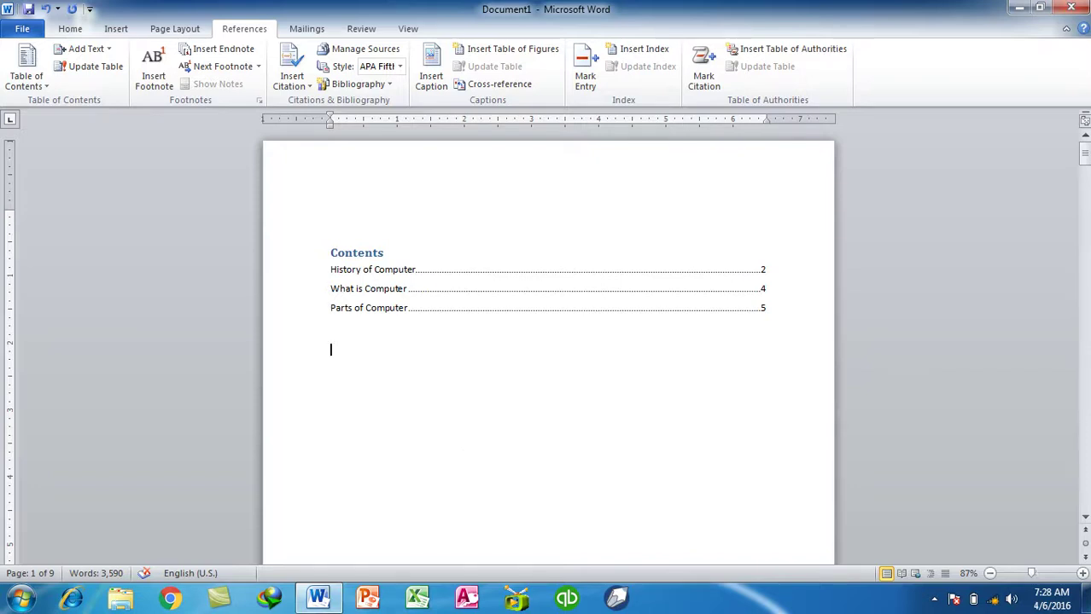
# Reinsert a fresh automatic table of contents from the gallery
pyautogui.moveTo(1085, 153); pyautogui.dragTo(1085, 497)
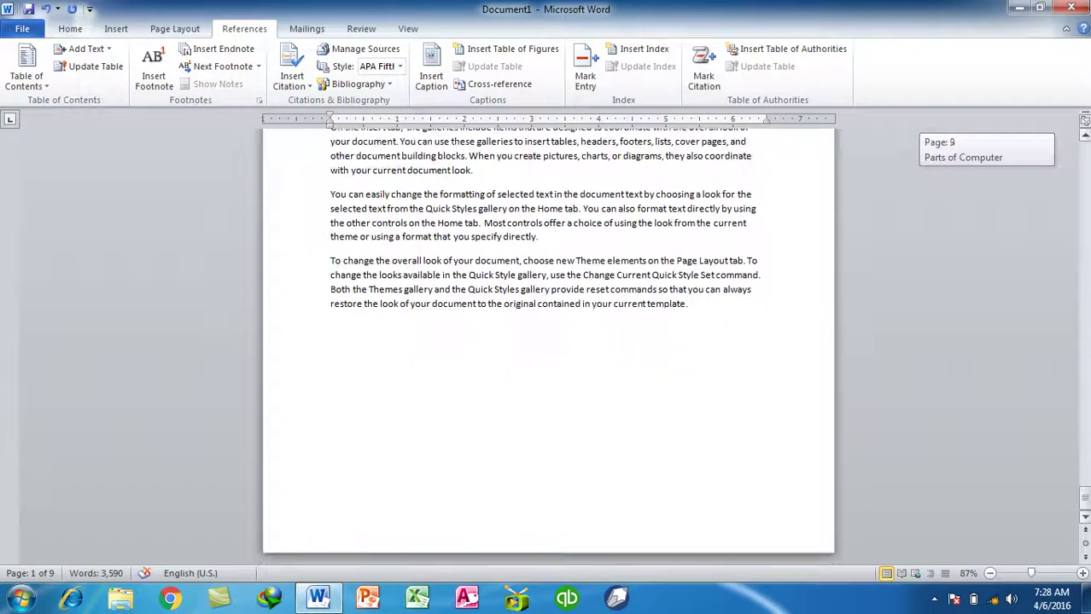
pyautogui.click(764, 505)
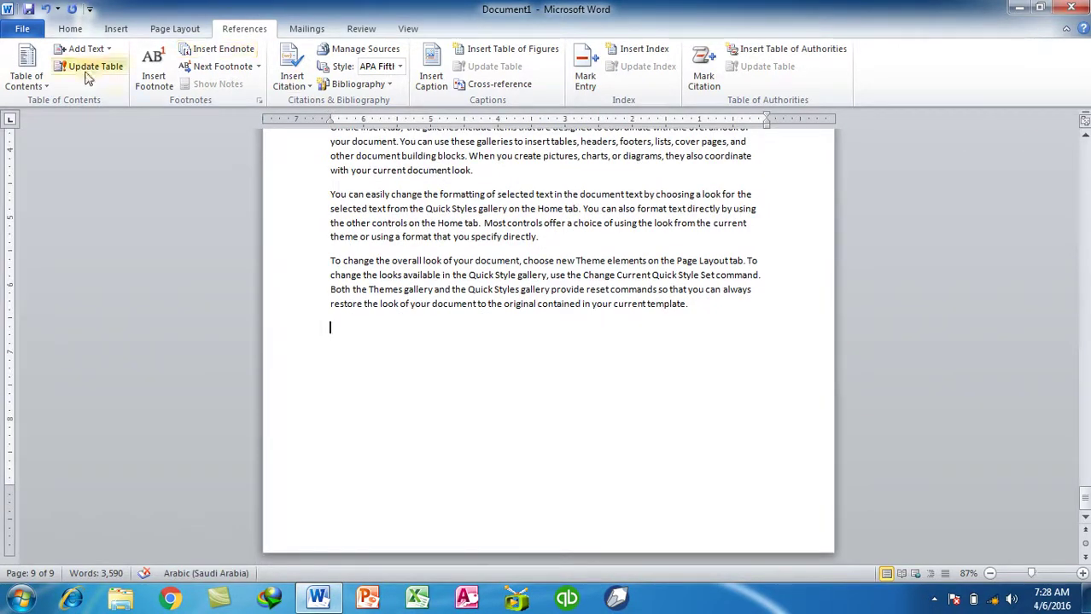
pyautogui.click(30, 81)
pyautogui.click(59, 179)
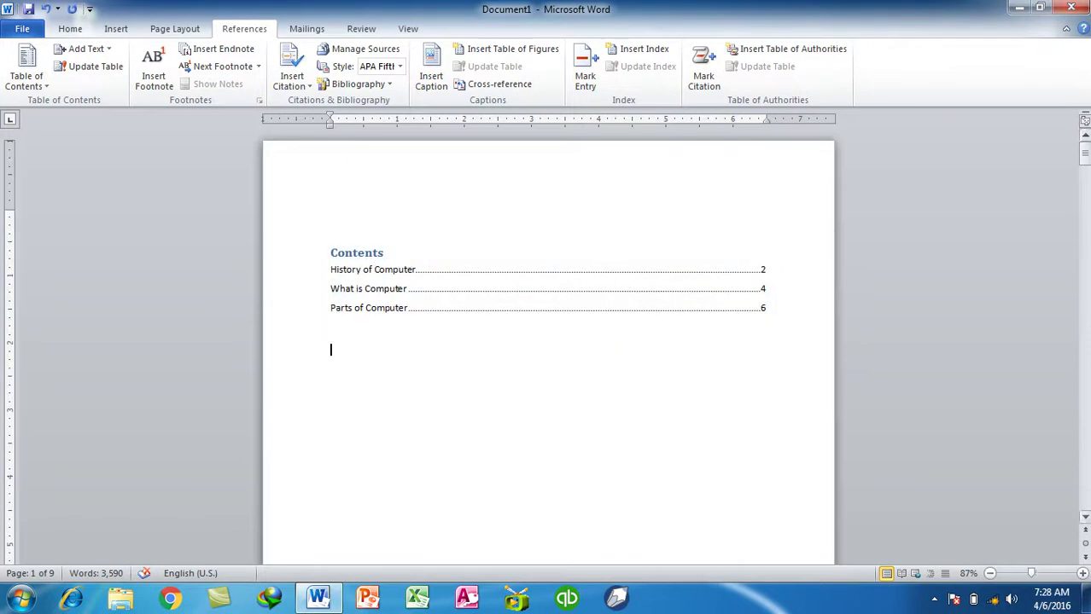
# Select the whole contents table and delete it
pyautogui.moveTo(579, 459); pyautogui.dragTo(480, 376)
pyautogui.click(593, 444)
pyautogui.moveTo(421, 370); pyautogui.dragTo(294, 252)
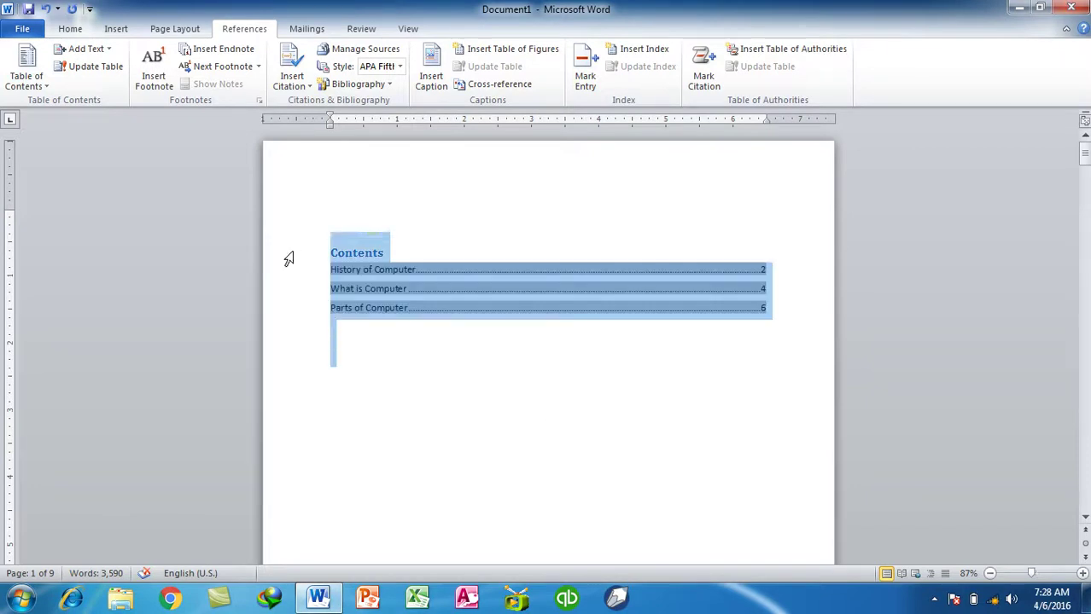
pyautogui.press('Delete')
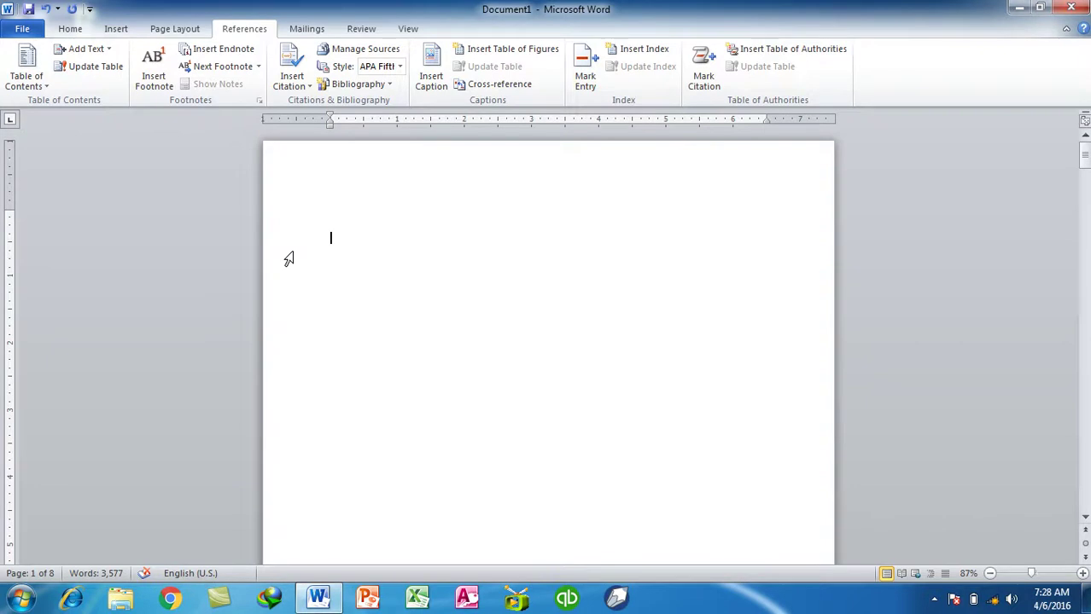
# Open the custom Table of Contents dialog and move it aside
pyautogui.click(26, 68)
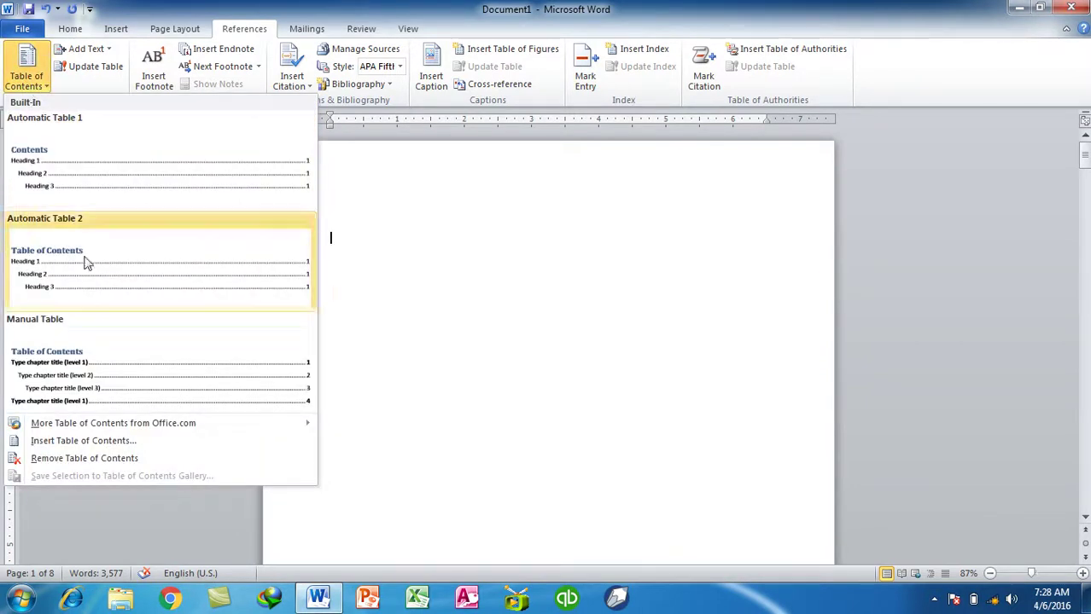
pyautogui.click(88, 441)
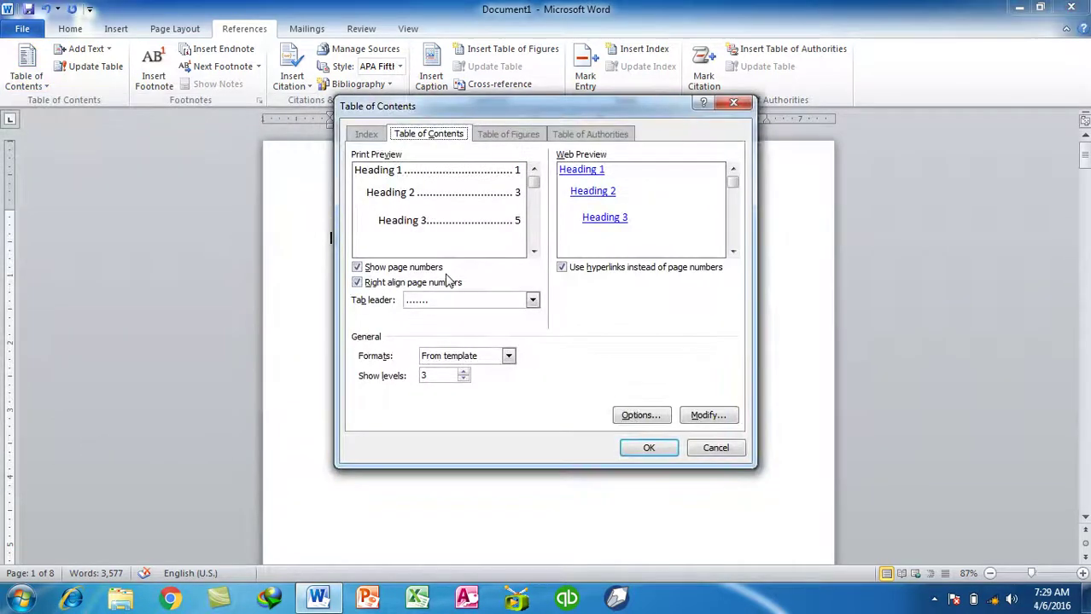
pyautogui.moveTo(489, 123)
pyautogui.mouseDown()
pyautogui.moveTo(531, 126)
pyautogui.moveTo(542, 162)
pyautogui.mouseUp()
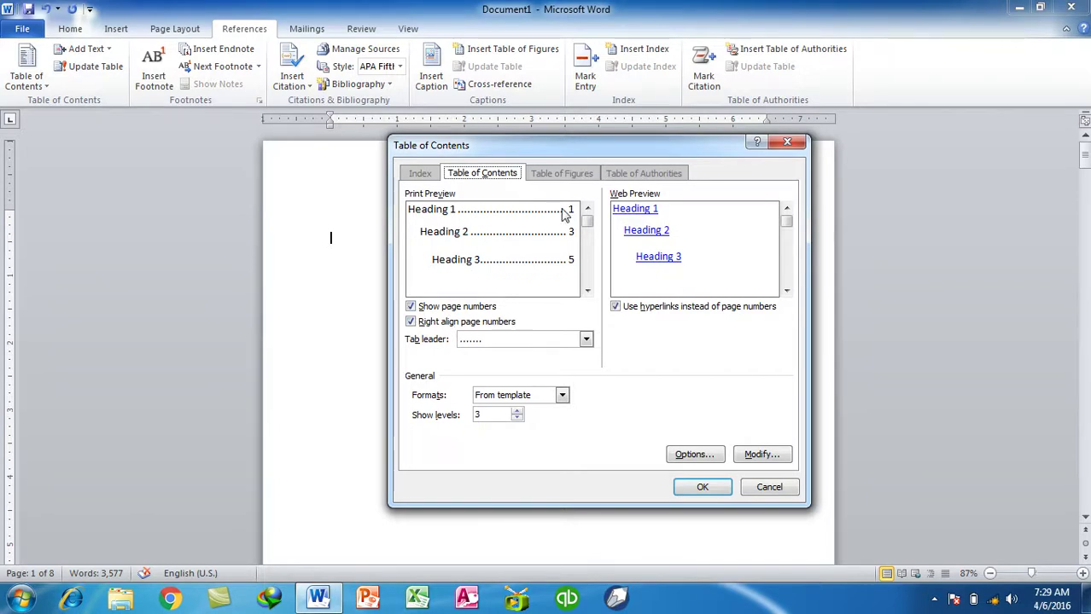
# Show right-aligned page numbers and set the tab leader to dashes
pyautogui.click(479, 309)
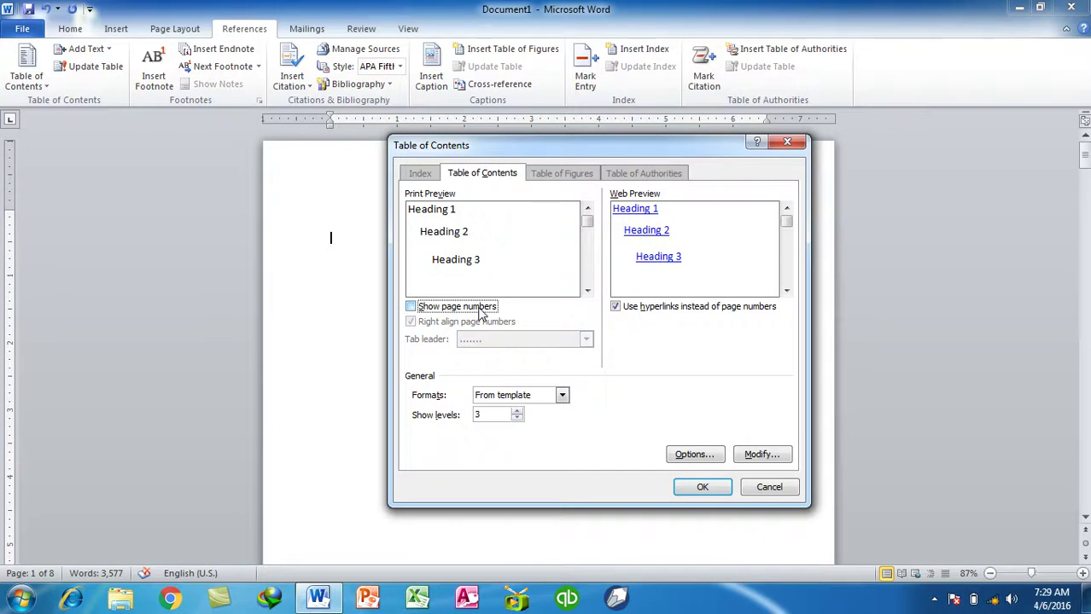
pyautogui.click(480, 312)
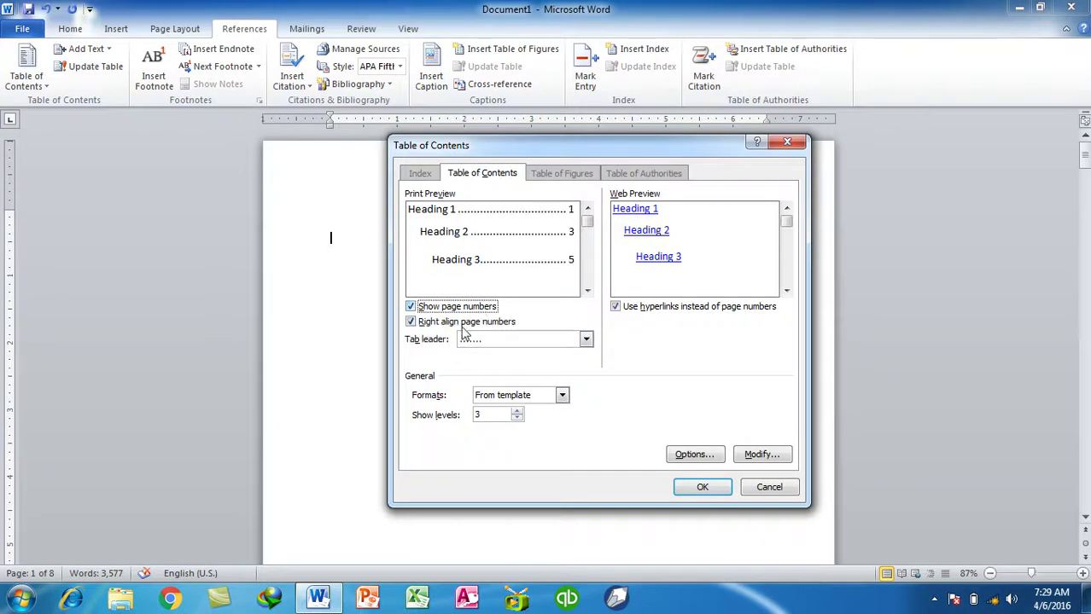
pyautogui.click(461, 330)
pyautogui.click(461, 330)
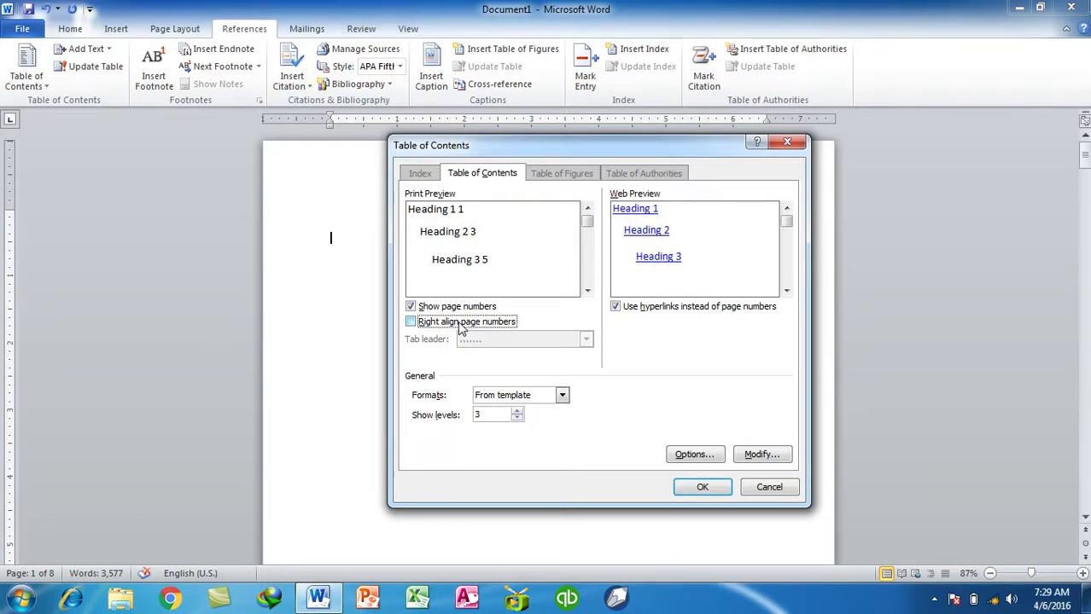
pyautogui.click(460, 330)
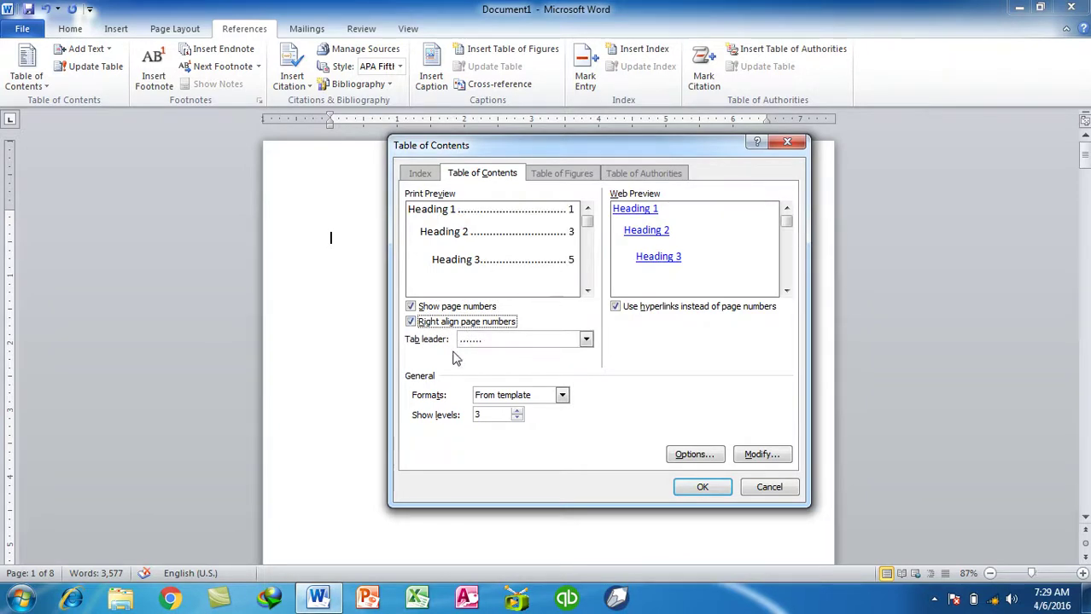
pyautogui.click(535, 339)
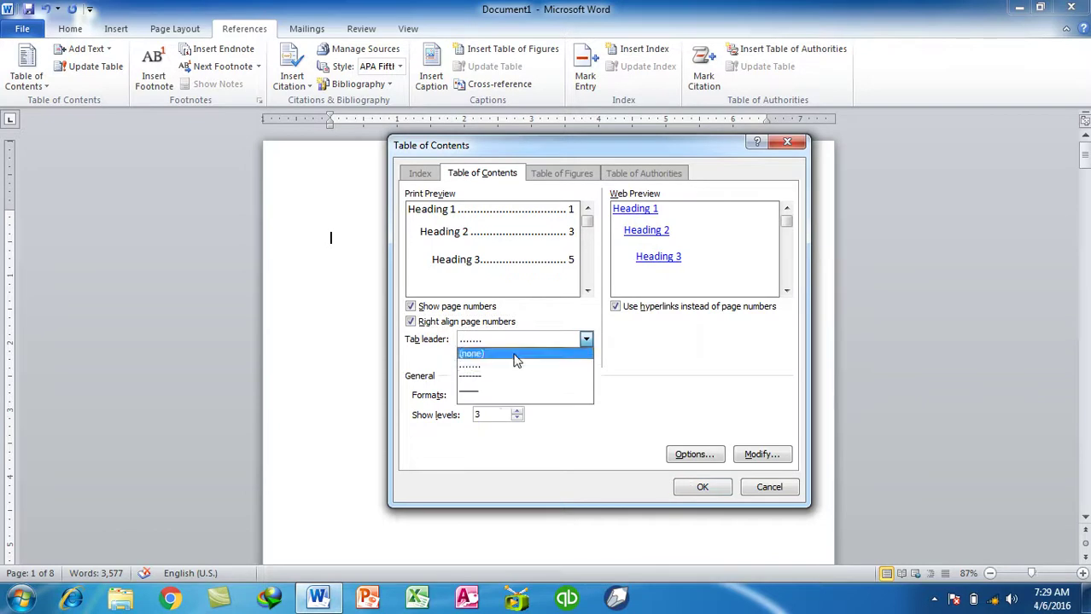
pyautogui.click(487, 376)
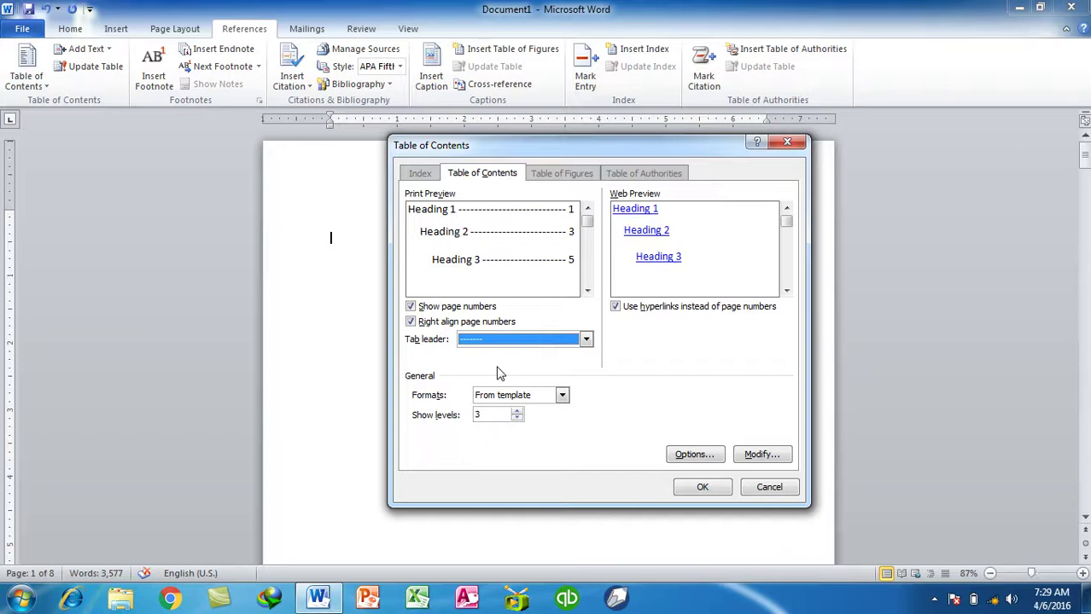
# Preview the Classic, Fancy, Formal and Simple contents formats, then settle on Formal
pyautogui.click(514, 401)
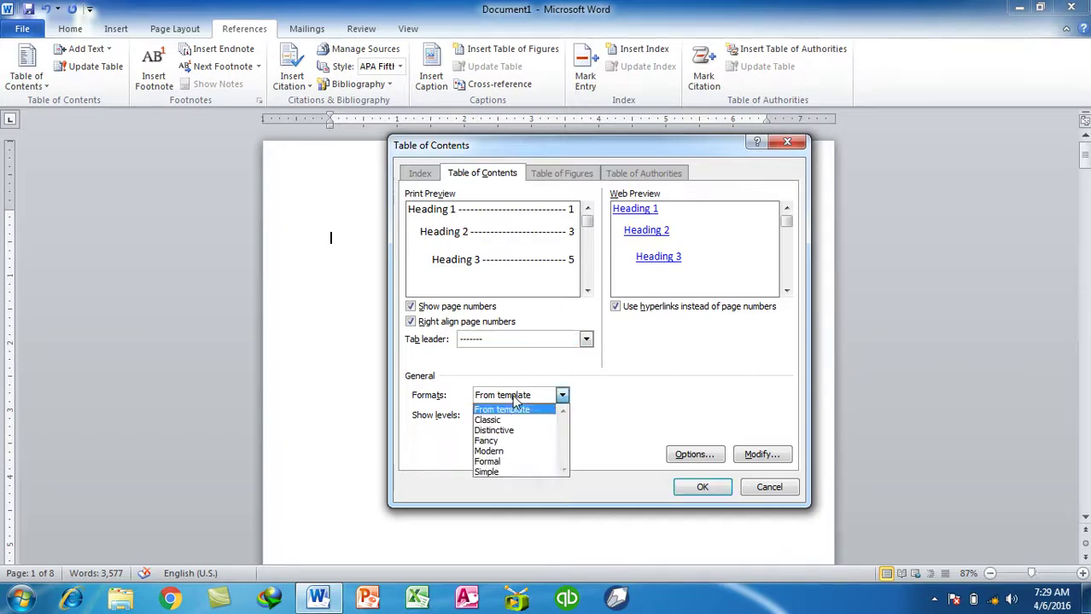
pyautogui.click(528, 415)
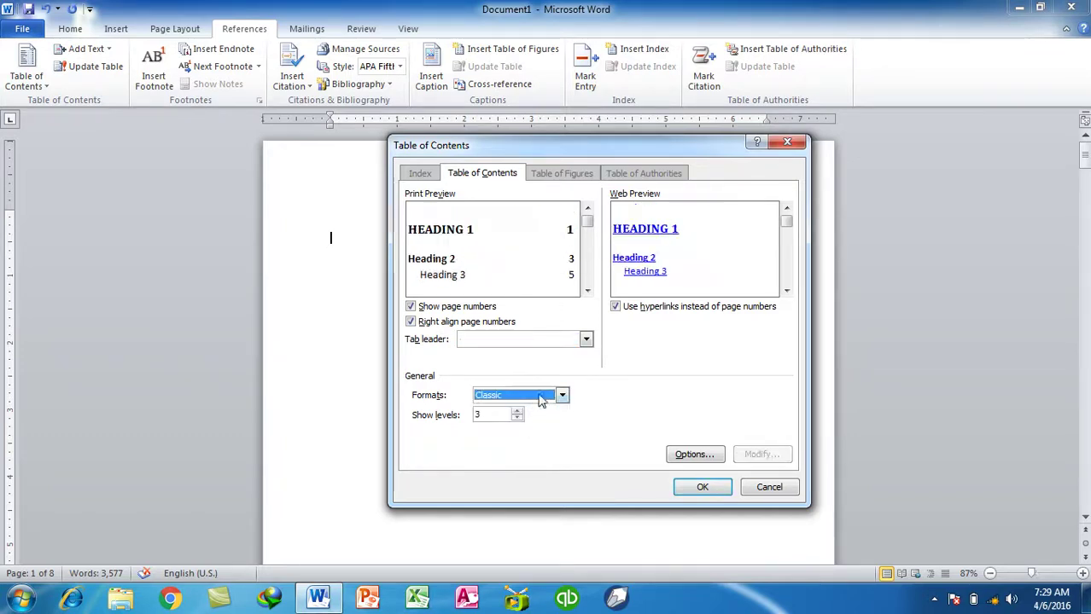
pyautogui.click(540, 397)
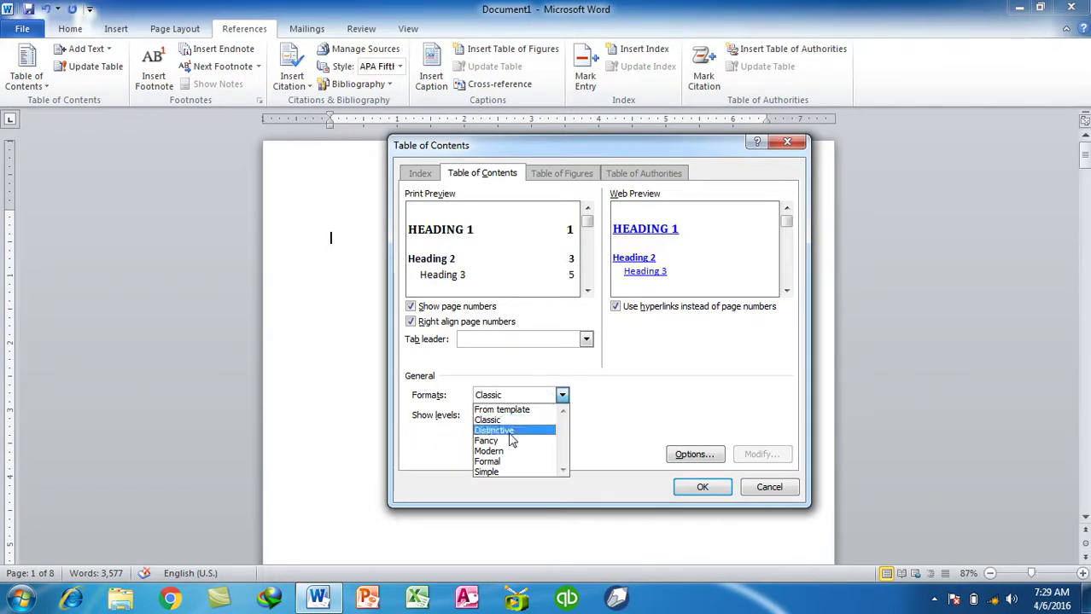
pyautogui.click(511, 441)
pyautogui.click(534, 398)
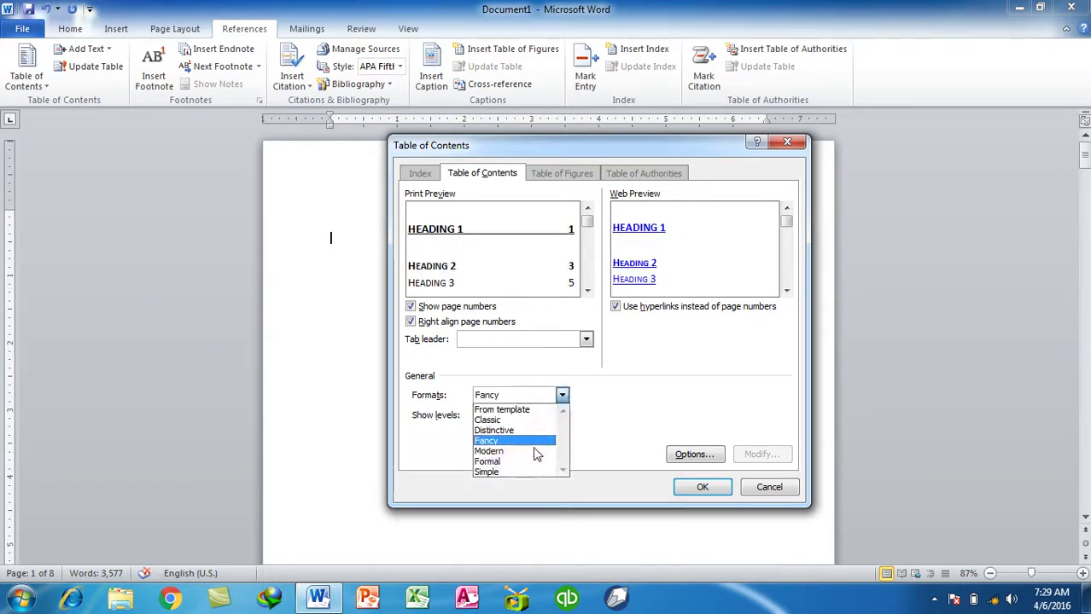
pyautogui.click(529, 462)
pyautogui.click(543, 395)
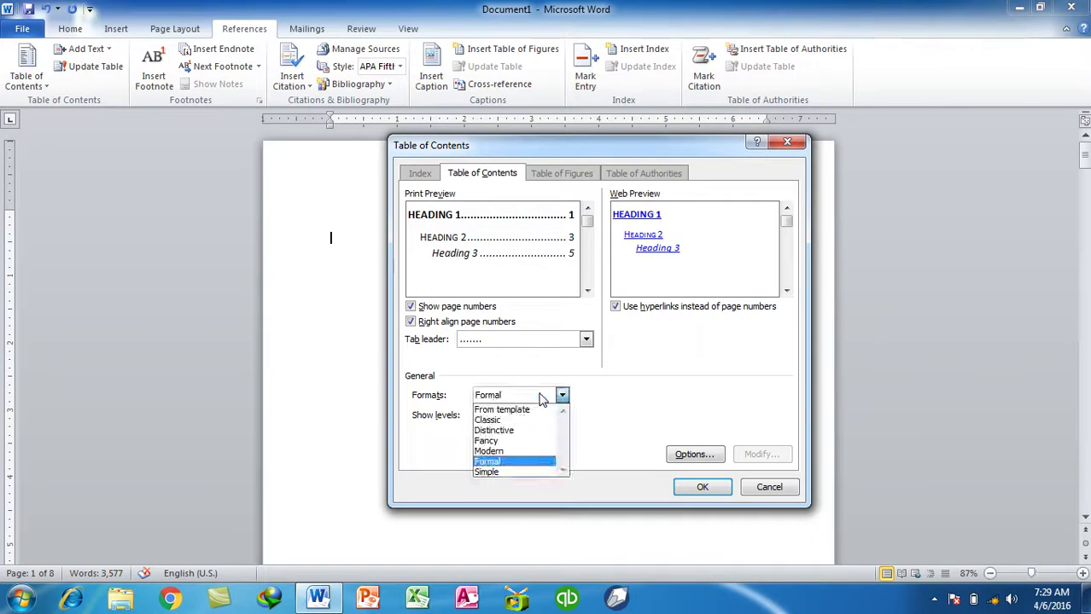
pyautogui.click(509, 472)
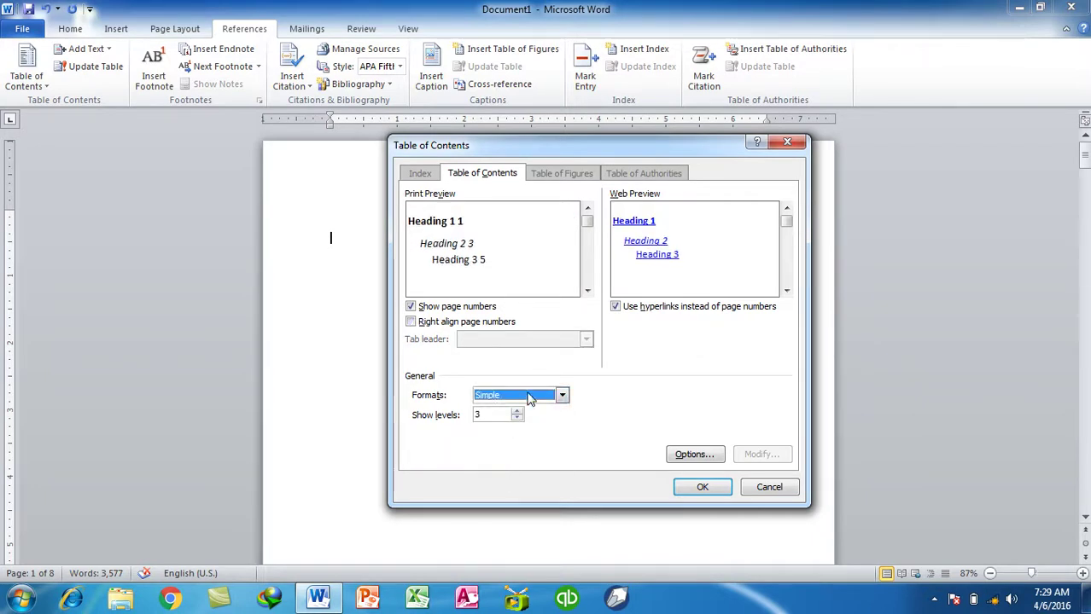
pyautogui.click(526, 396)
pyautogui.click(520, 461)
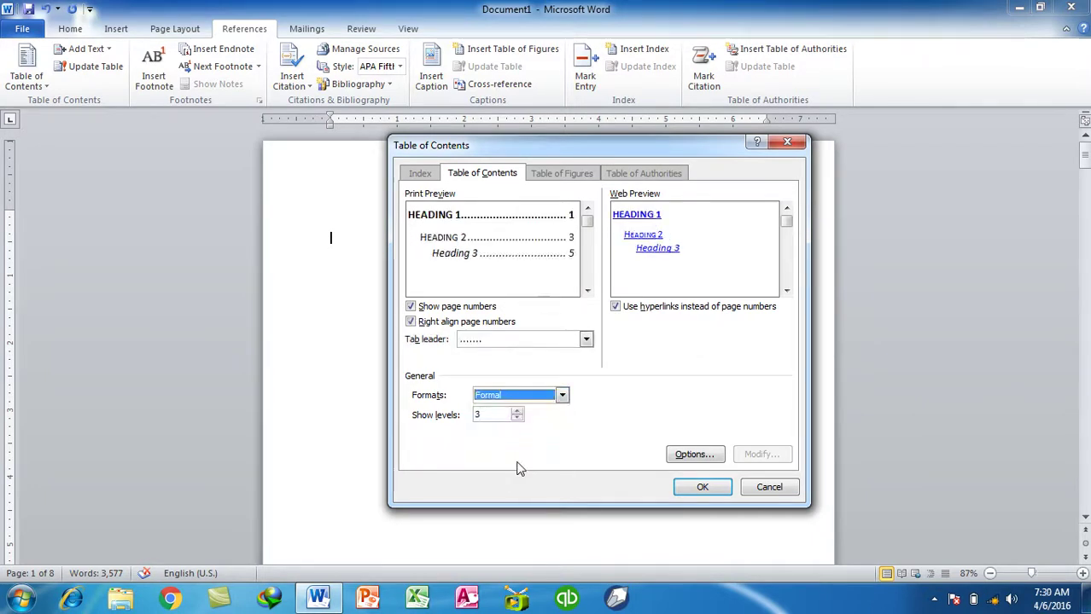
# Keep Show levels at 3 after briefly trying 2 heading levels
pyautogui.click(477, 415)
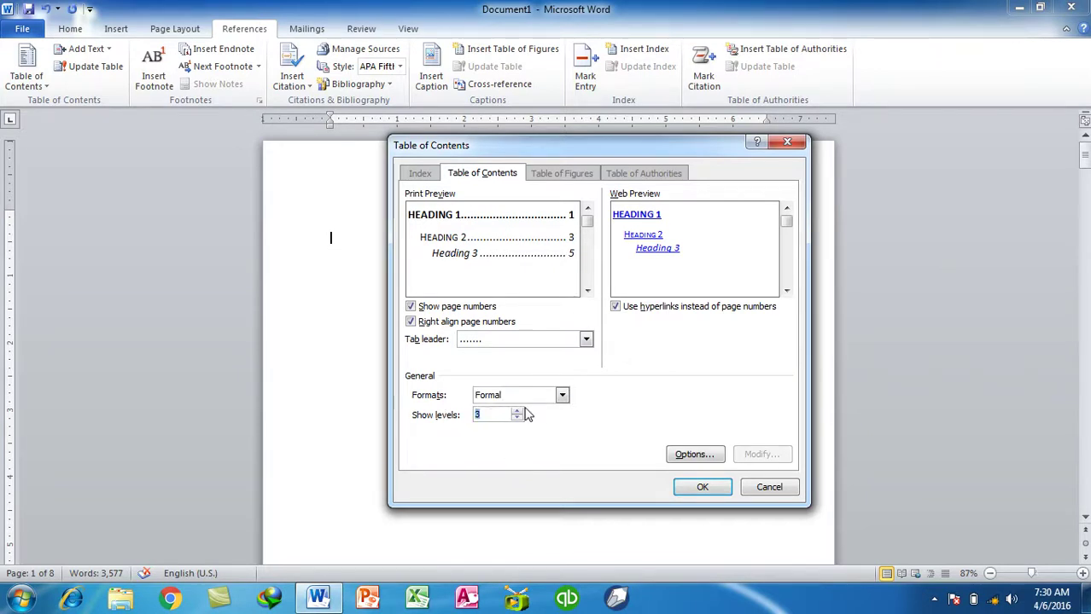
pyautogui.click(517, 419)
pyautogui.click(517, 411)
pyautogui.click(696, 454)
pyautogui.moveTo(530, 160); pyautogui.dragTo(754, 149)
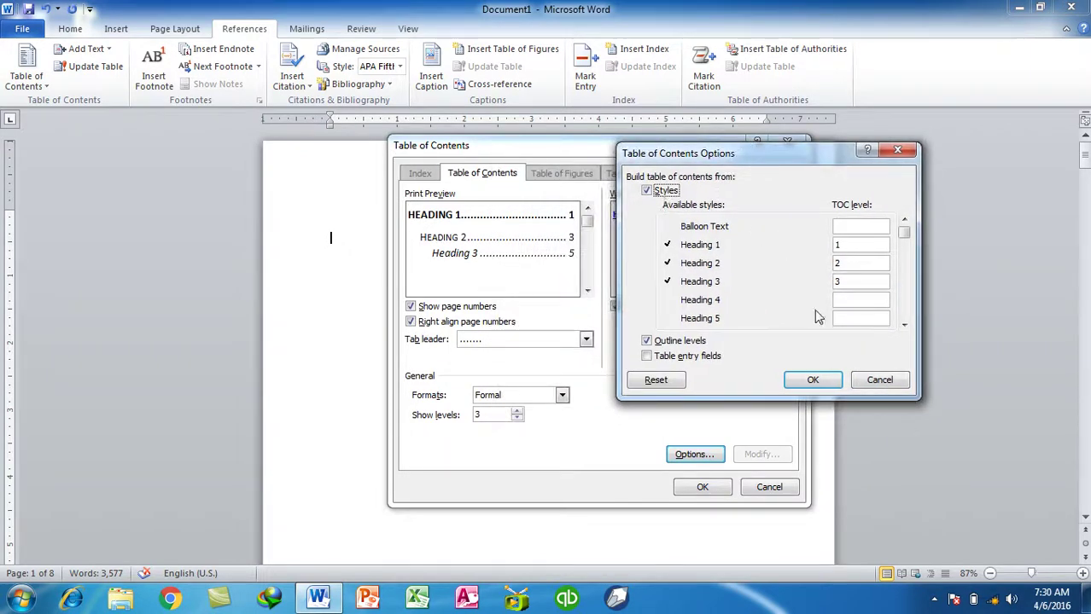
pyautogui.click(665, 191)
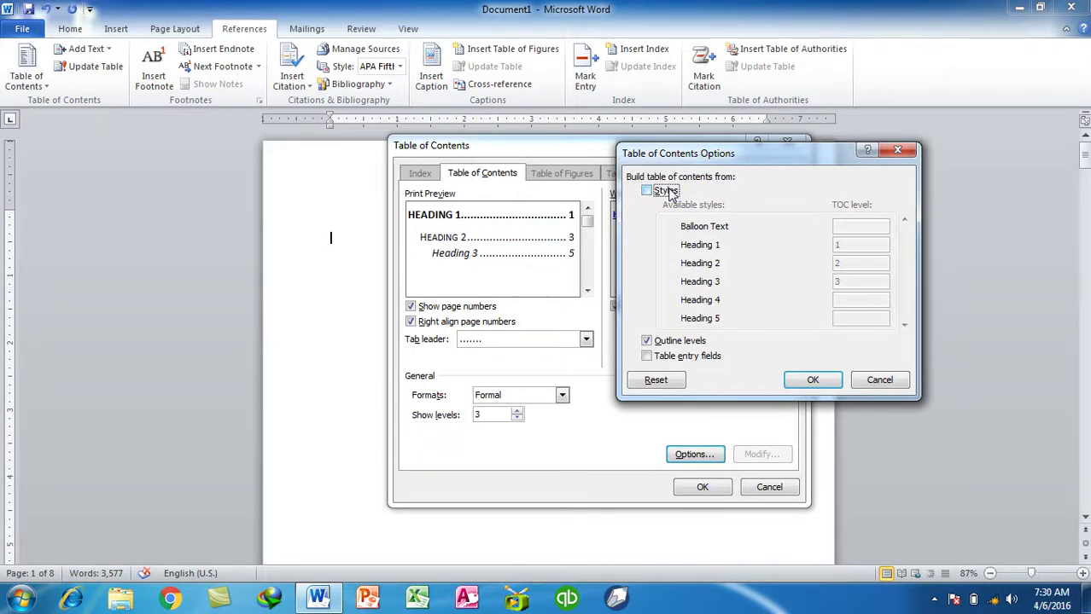
pyautogui.click(665, 191)
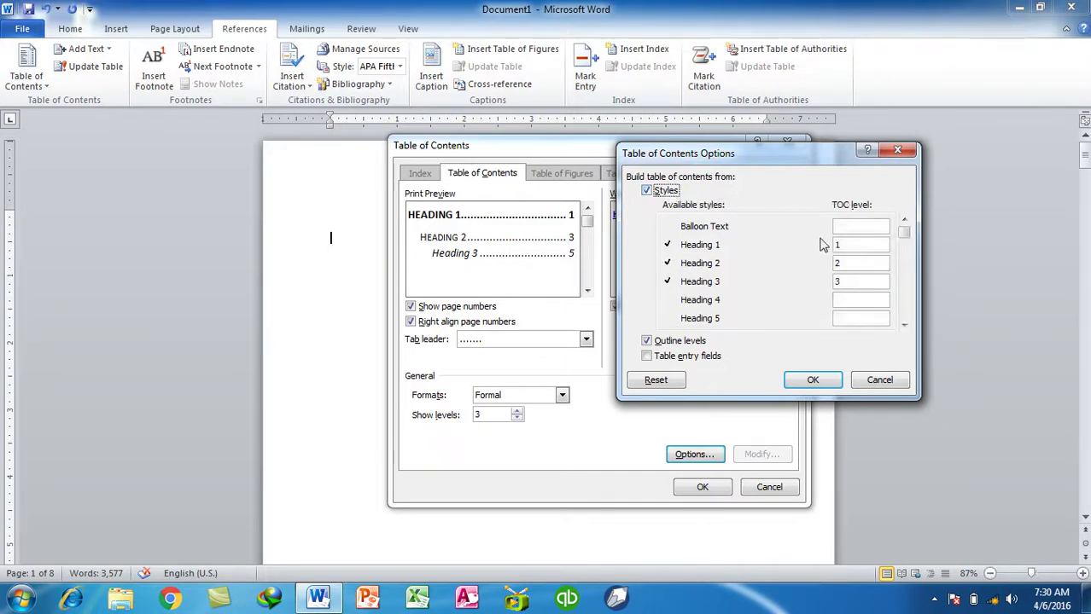
pyautogui.click(684, 349)
pyautogui.click(683, 349)
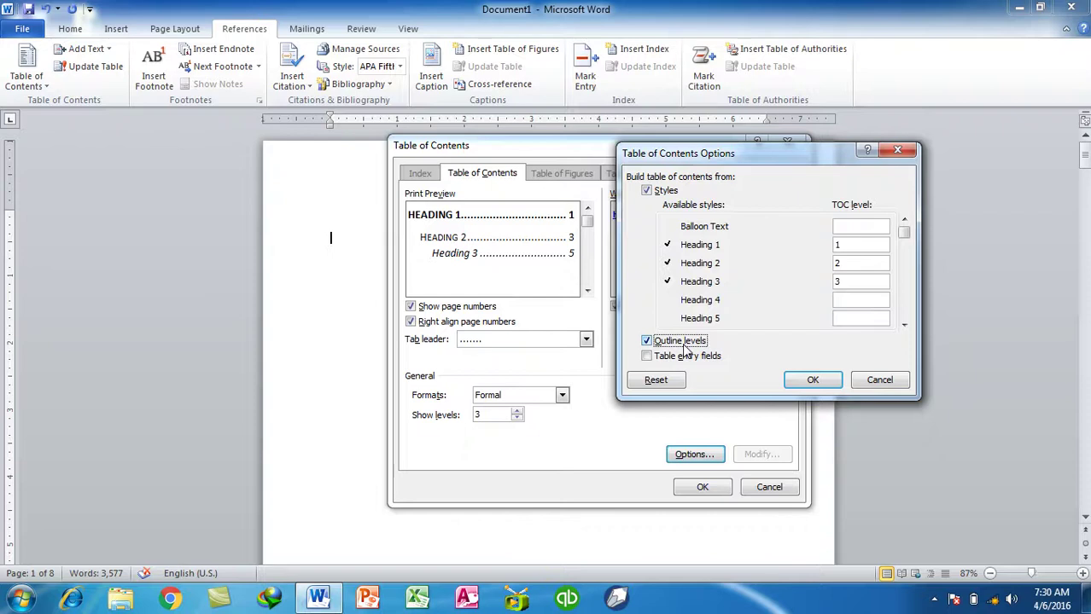
pyautogui.click(817, 380)
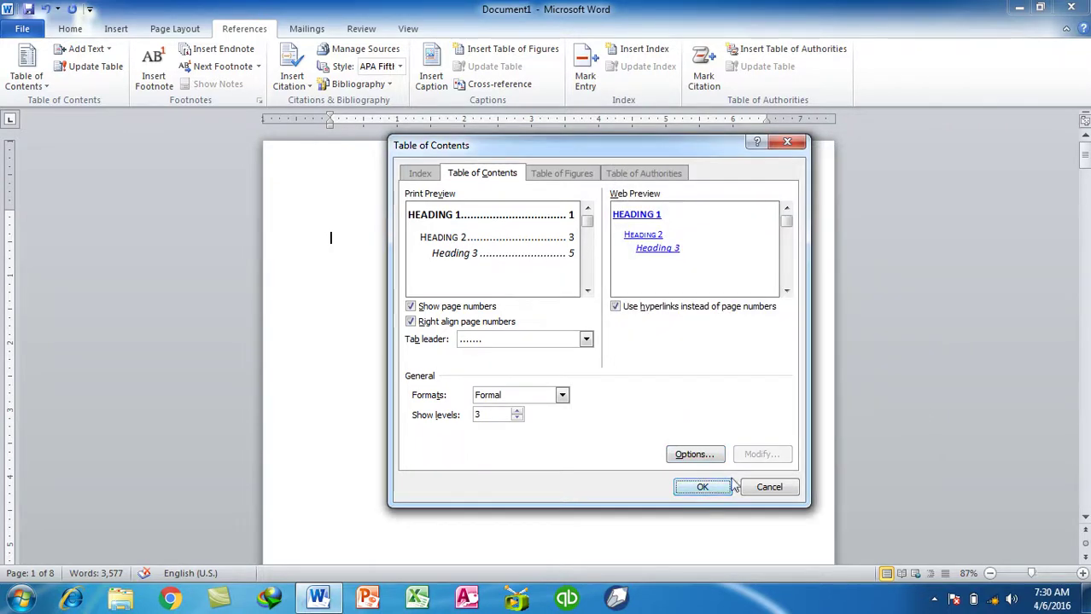
# Insert the Formal contents and Automatic Table 2, then delete both to blank page 1
pyautogui.click(700, 489)
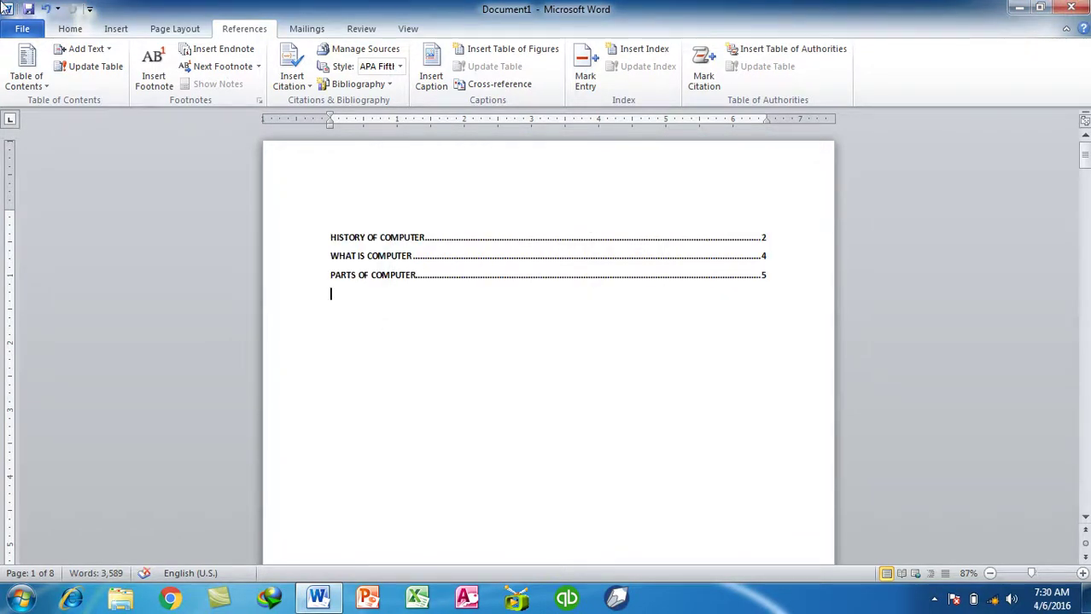
pyautogui.click(27, 68)
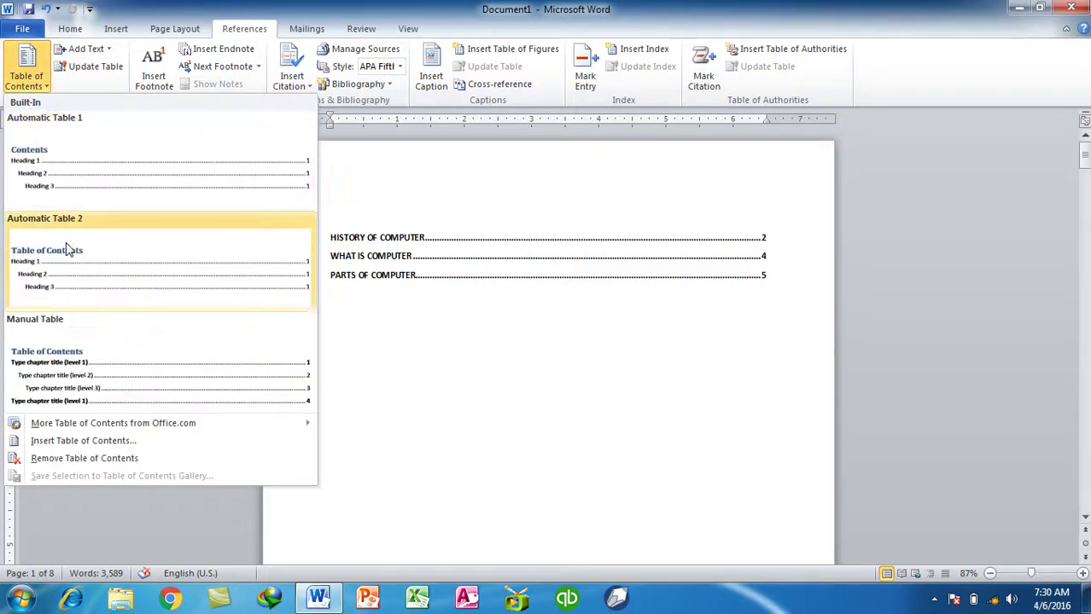
pyautogui.click(68, 248)
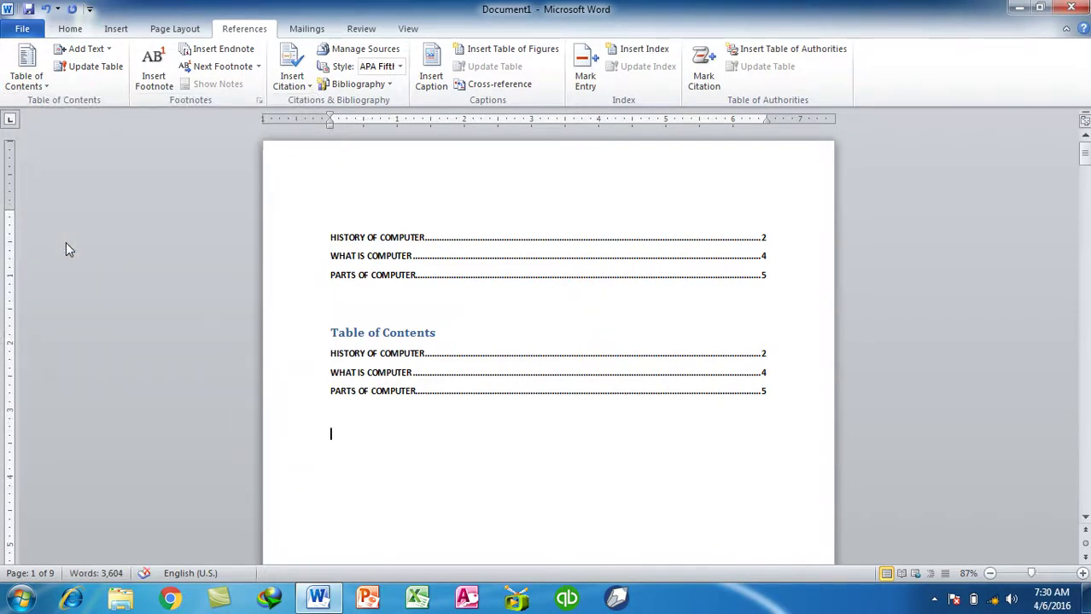
pyautogui.moveTo(477, 497); pyautogui.dragTo(257, 166)
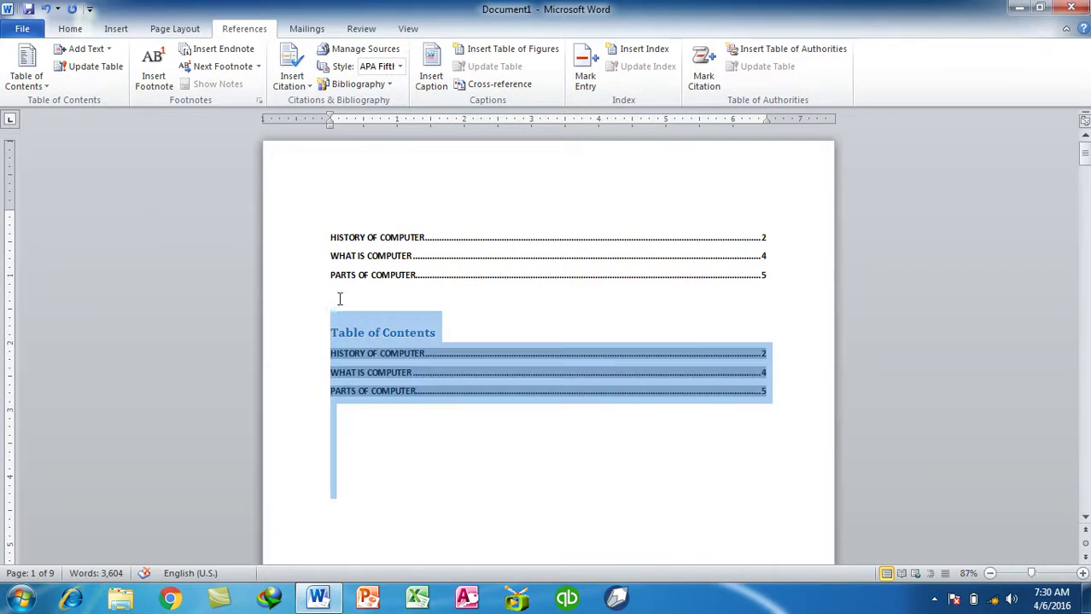
pyautogui.press('Delete')
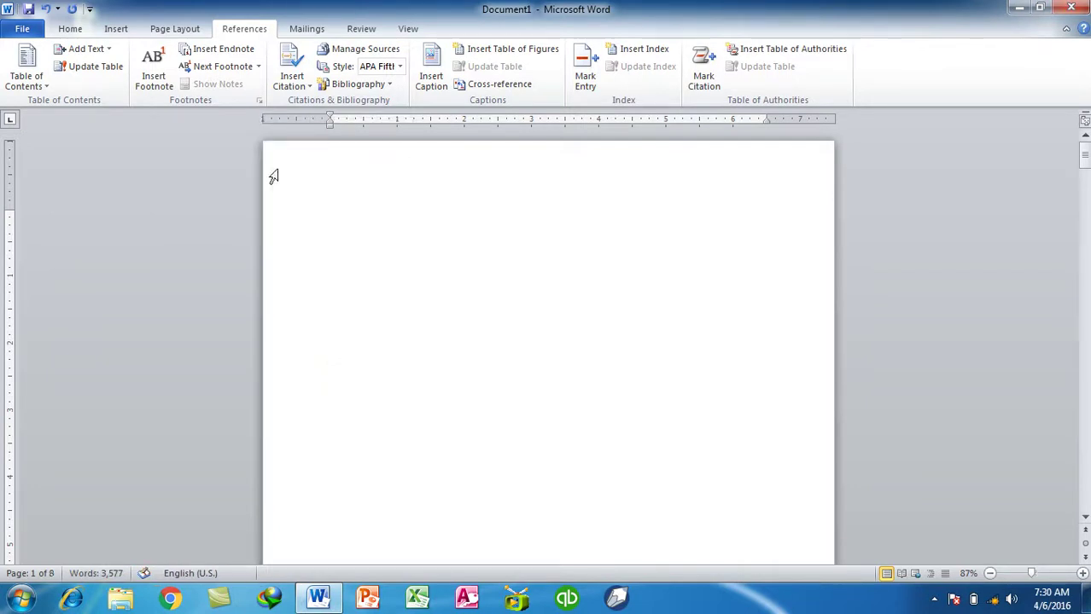
# Open the Table of Contents gallery and dismiss it without inserting a design
pyautogui.click(47, 81)
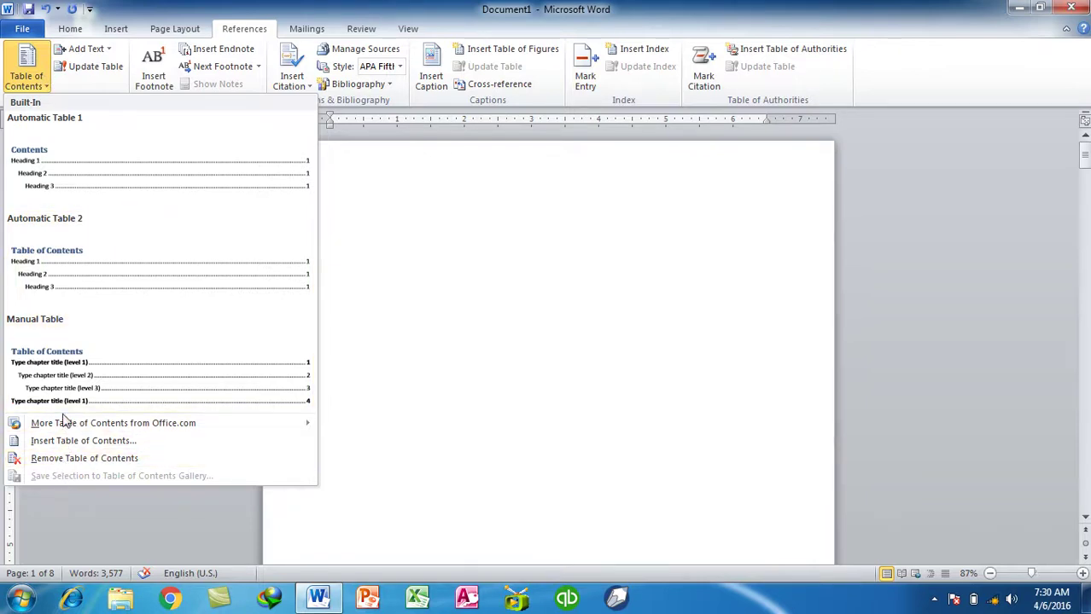
pyautogui.moveTo(141, 427)
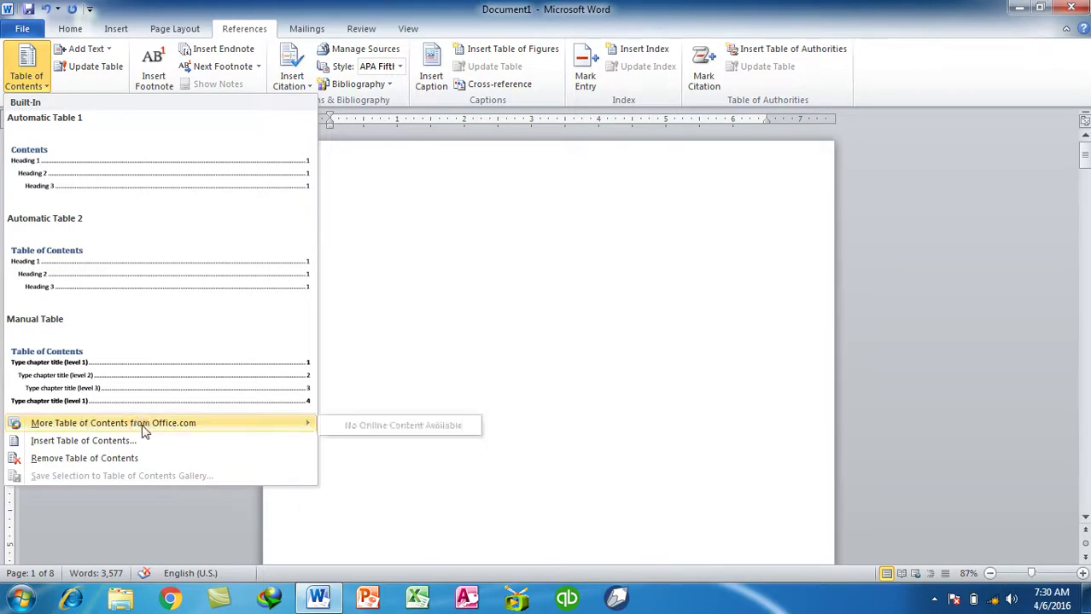
pyautogui.click(683, 311)
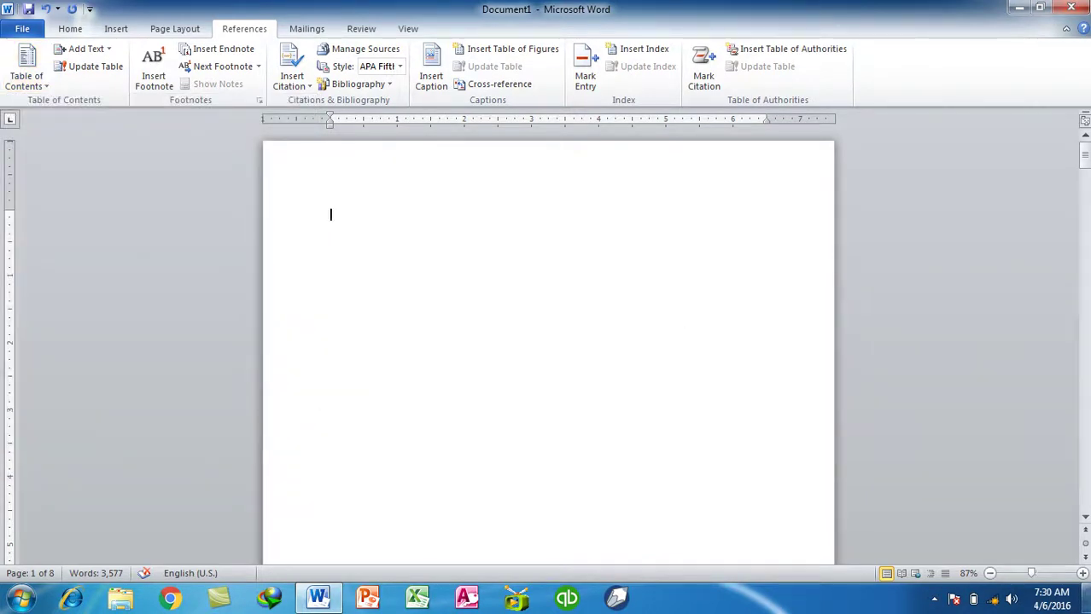
# Generate three sample paragraphs with =rand on page 1 and select them
pyautogui.moveTo(1085, 599)
pyautogui.write('=rand')
pyautogui.press('Return')
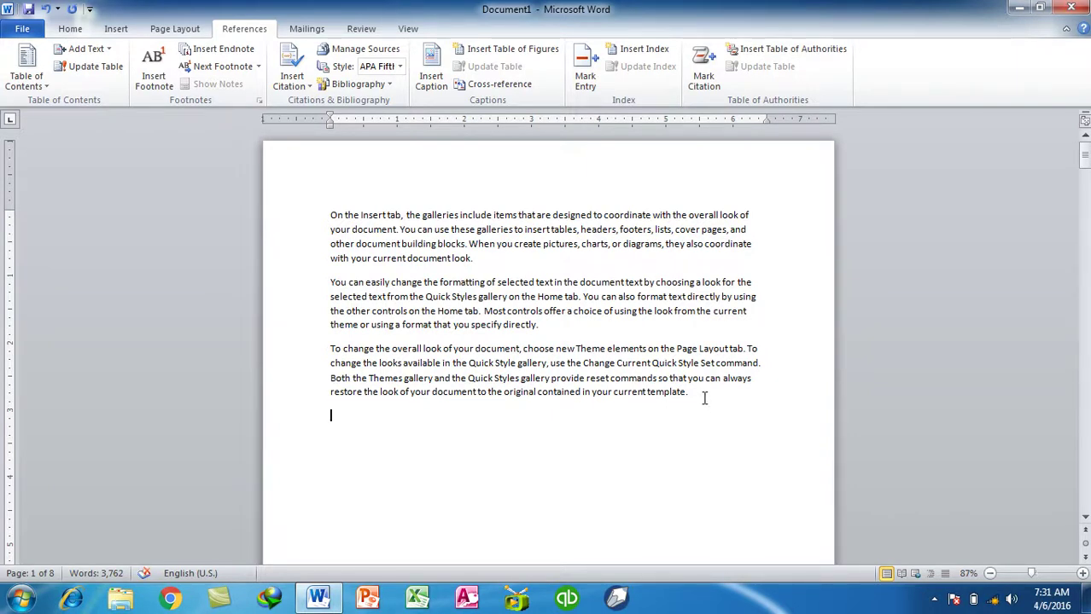
pyautogui.moveTo(704, 399); pyautogui.dragTo(317, 215)
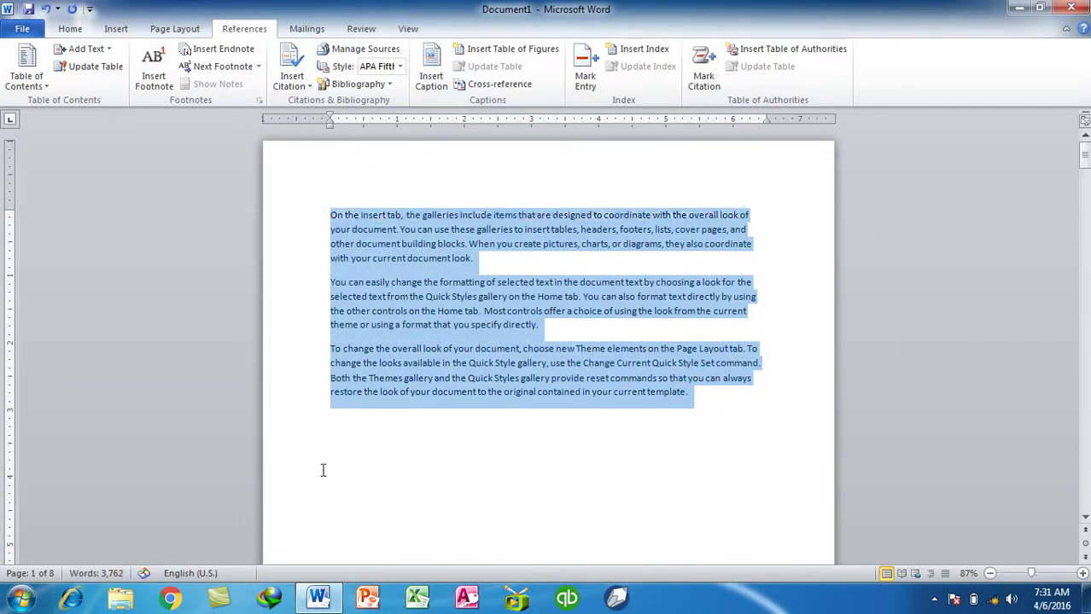
# Insert a page break and expand =rd() into sample text, leaving one 185-word page
pyautogui.click(330, 437)
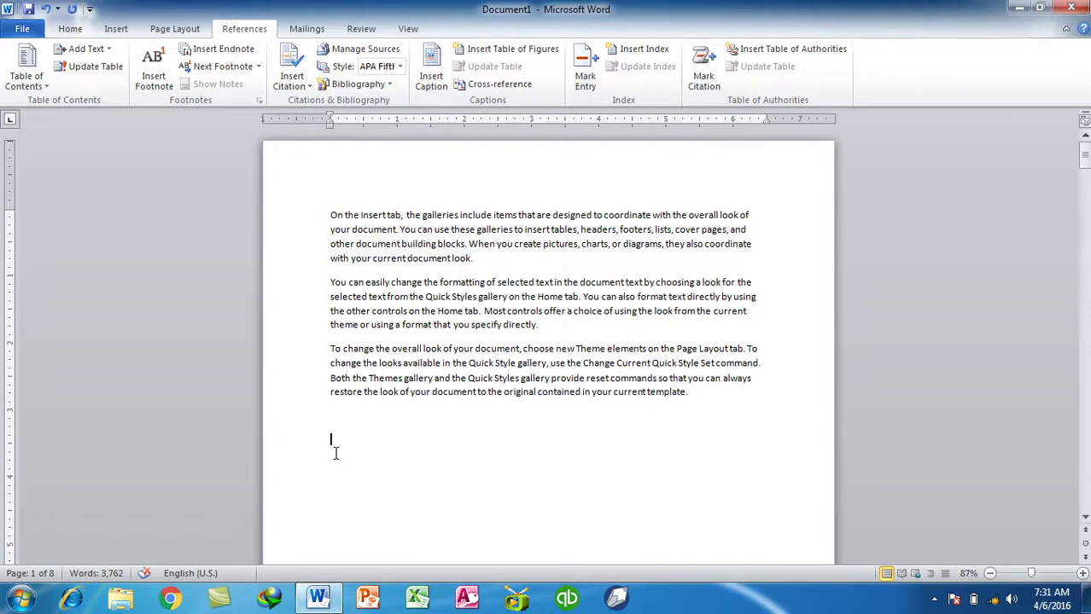
pyautogui.scroll(-3, 348, 419)
pyautogui.scroll(-4, 384, 479)
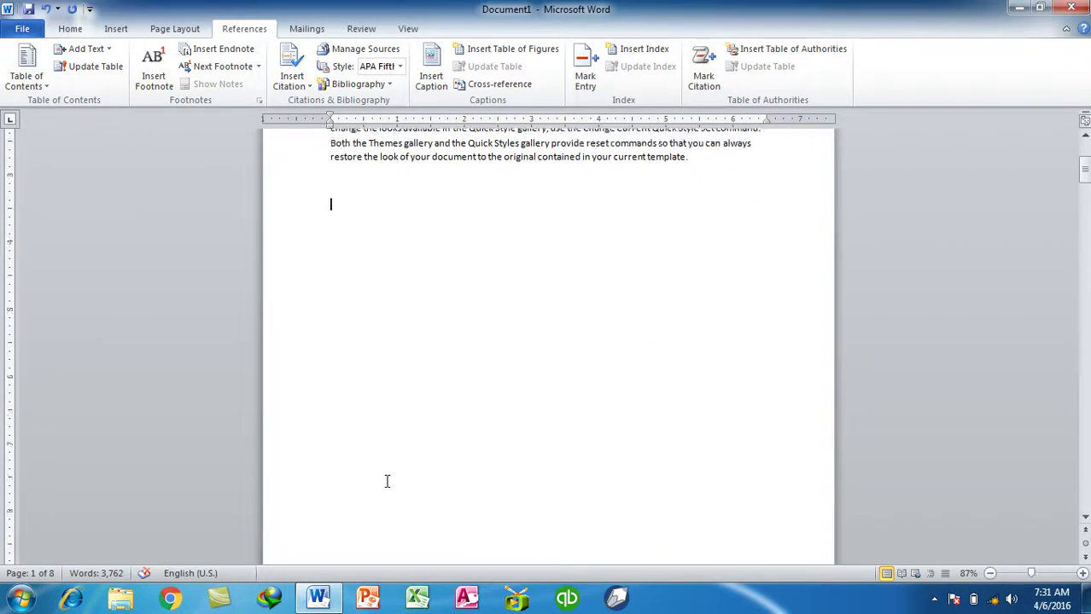
pyautogui.scroll(-3, 374, 486)
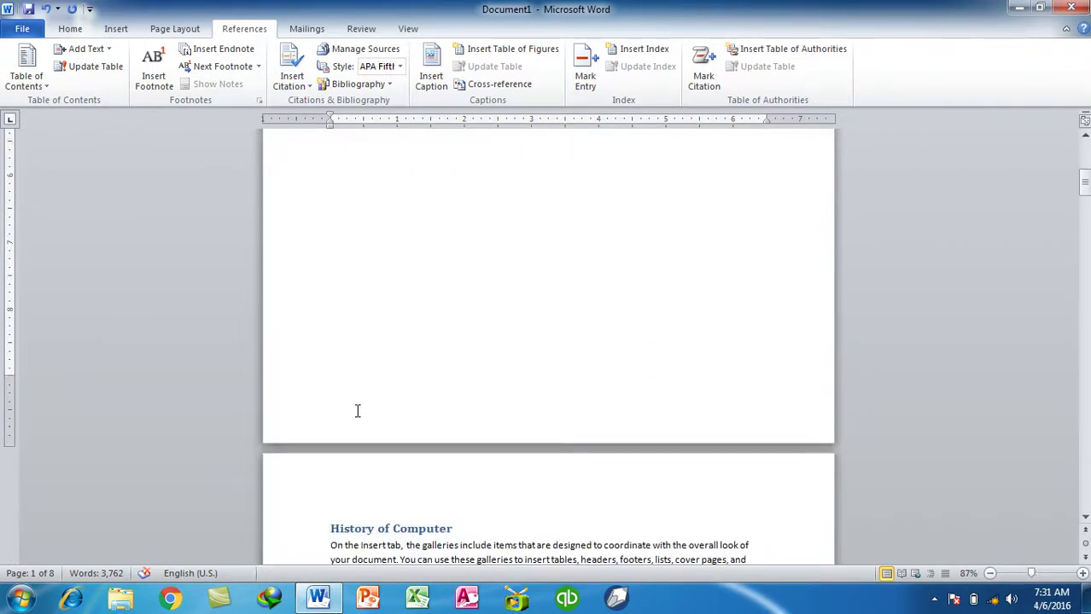
pyautogui.hotkey('ctrl', 'Return')
pyautogui.write('=r')
pyautogui.write('d()')
pyautogui.press('Return')
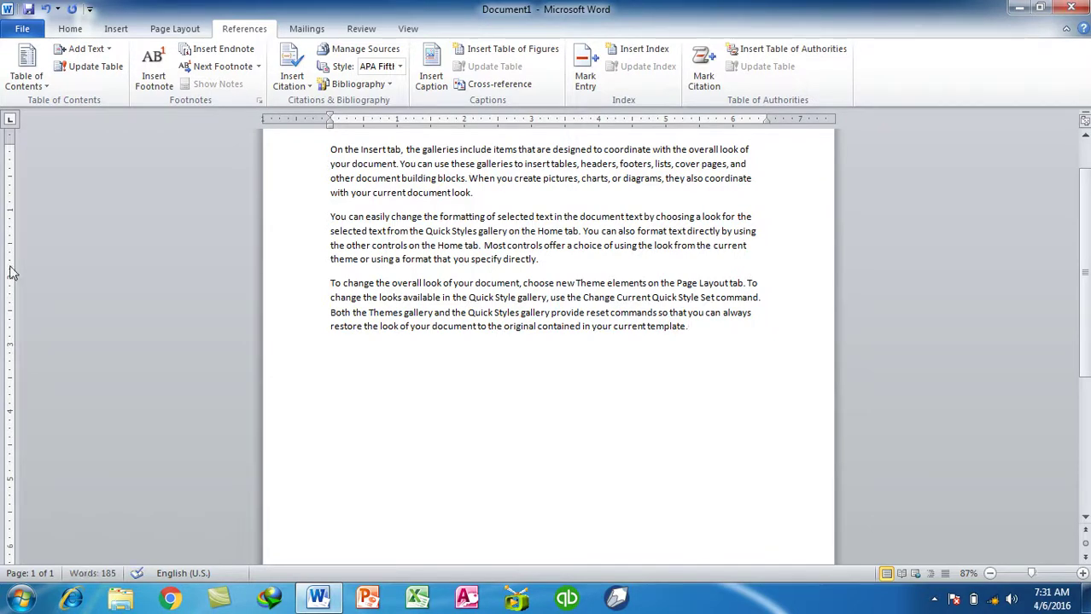
pyautogui.scroll(2, 47, 338)
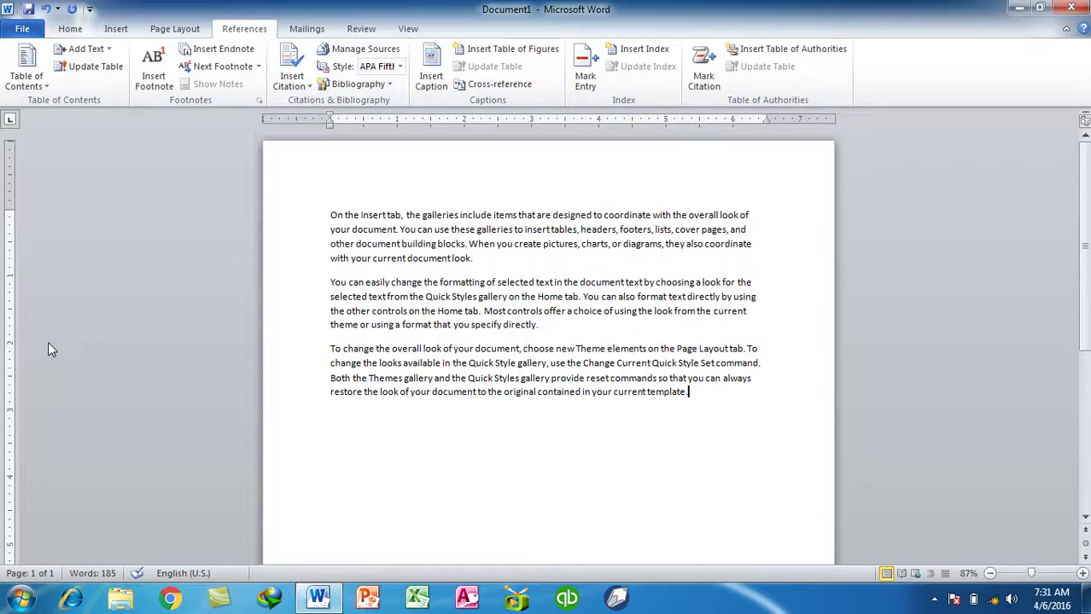
# Replace all text with =rand(111), producing 13 pages of sample paragraphs
pyautogui.doubleClick(508, 211)
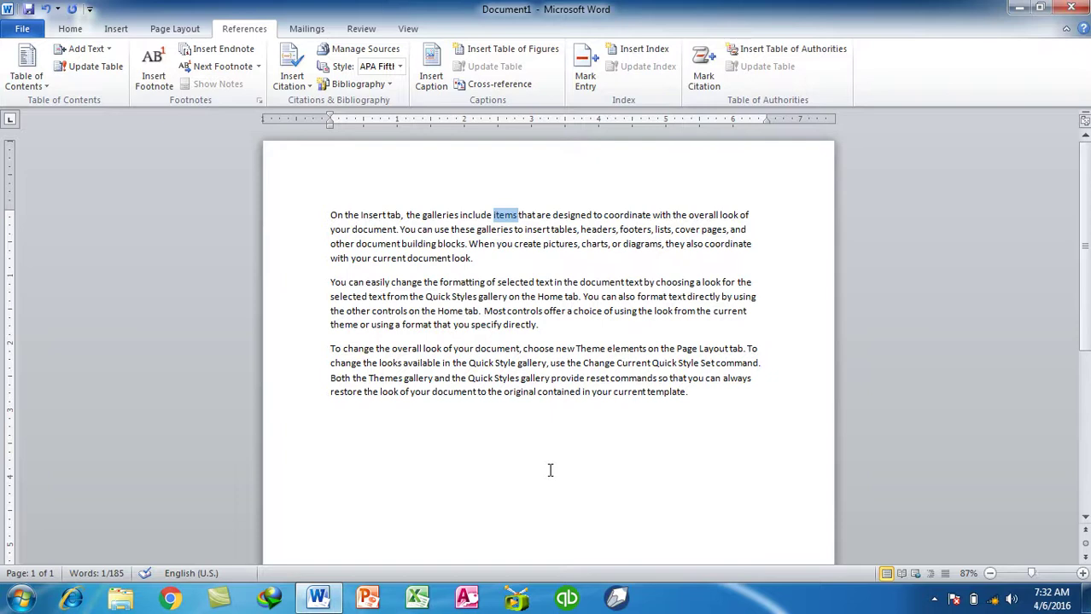
pyautogui.click(592, 497)
pyautogui.hotkey('ctrl', 'a')
pyautogui.write('=rand(111')
pyautogui.press('Return')
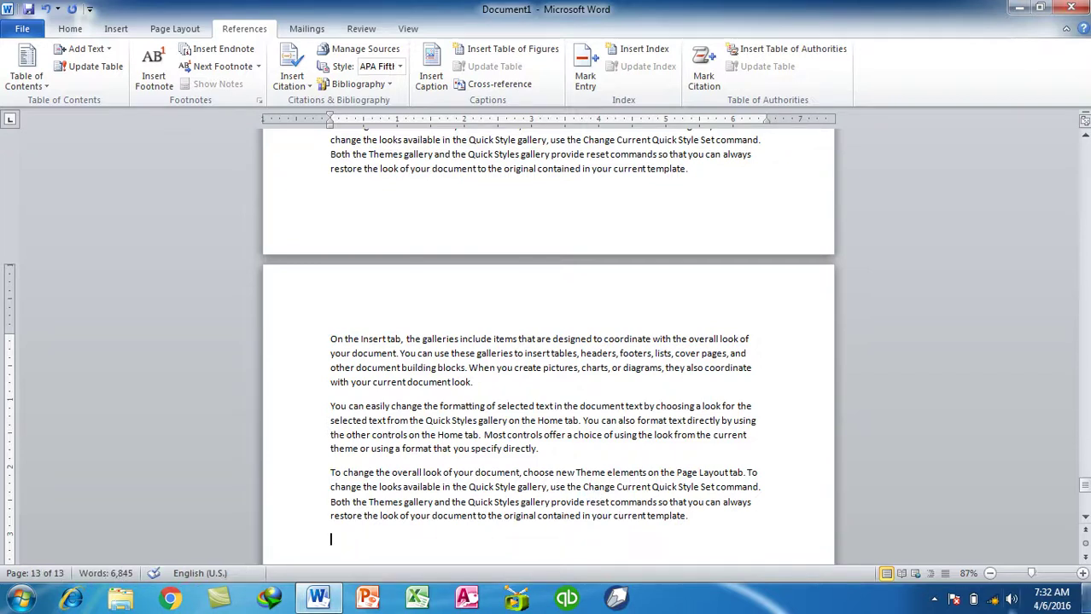
# Zoom the view to 100% and scroll back to page 1
pyautogui.click(1083, 576)
pyautogui.click(1083, 575)
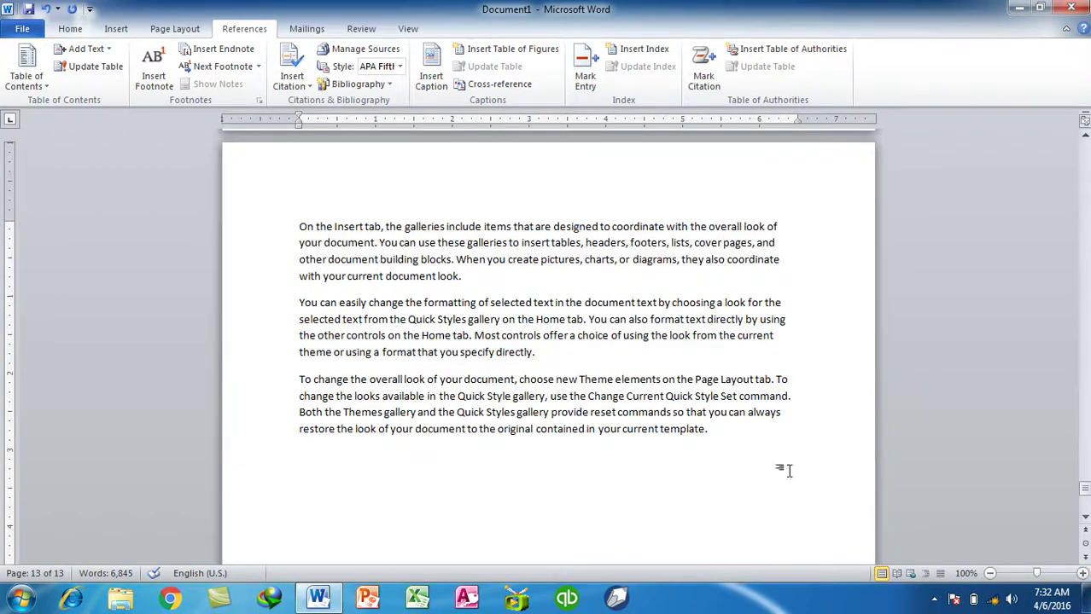
pyautogui.moveTo(1085, 488); pyautogui.dragTo(1085, 503)
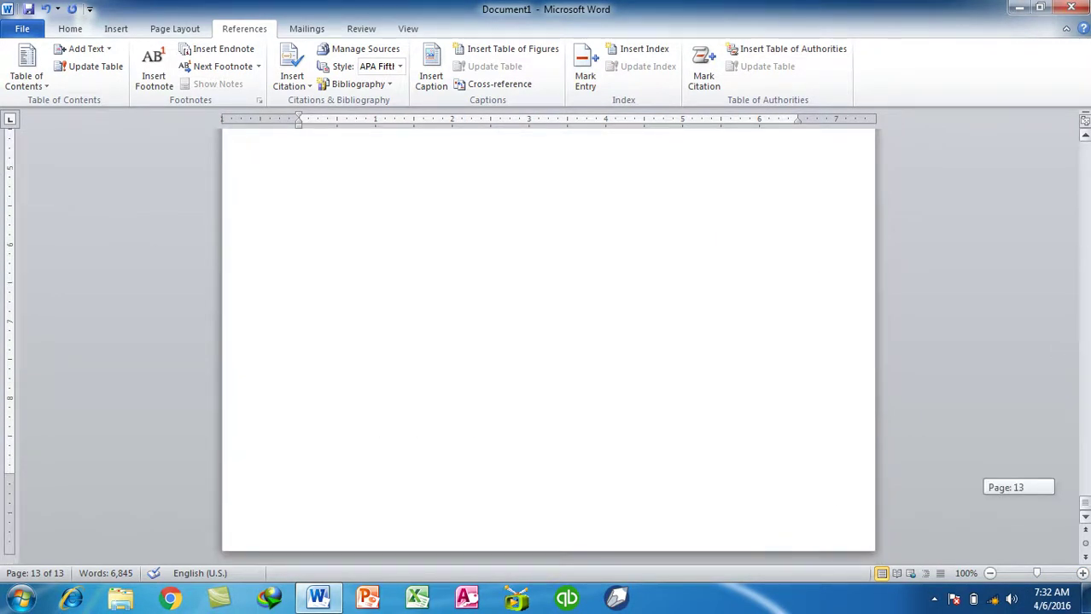
pyautogui.moveTo(1085, 503); pyautogui.dragTo(1086, 150)
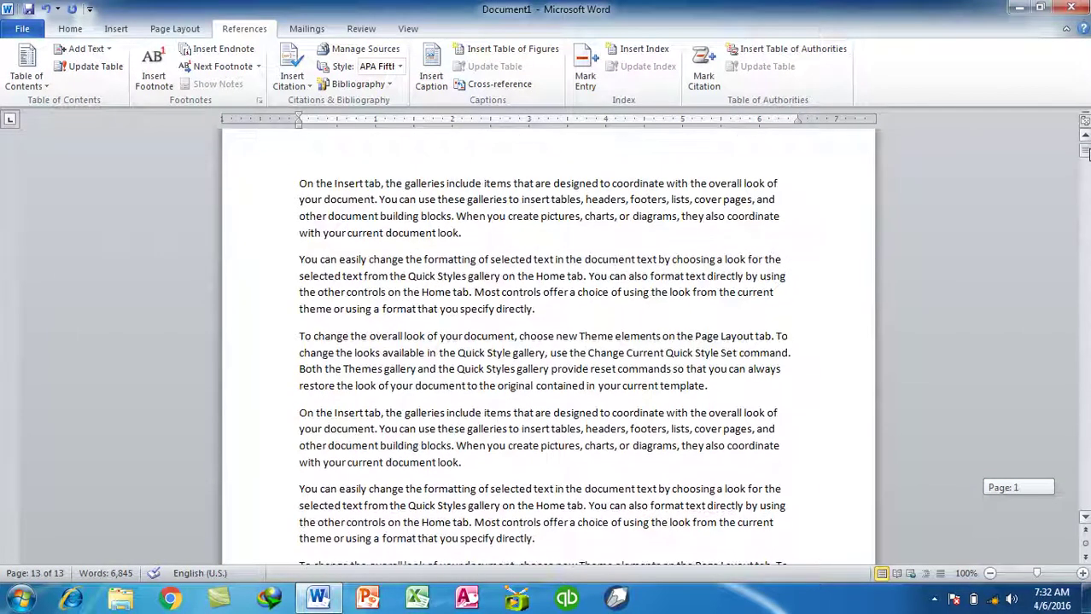
# Add a footnote after 'pictures' reading 'It mean Gallary'
pyautogui.click(587, 258)
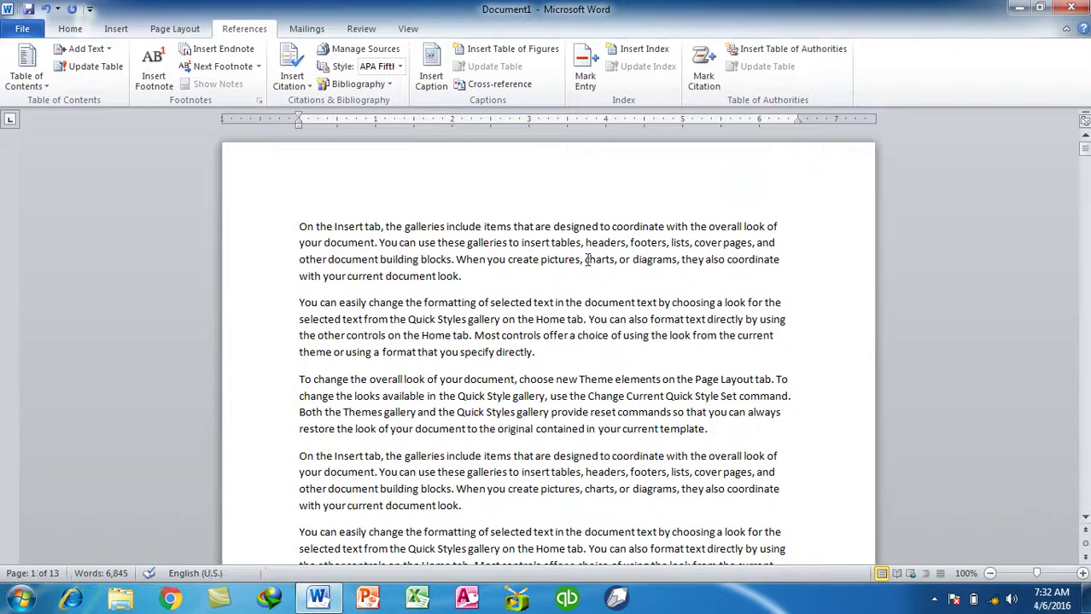
pyautogui.doubleClick(560, 259)
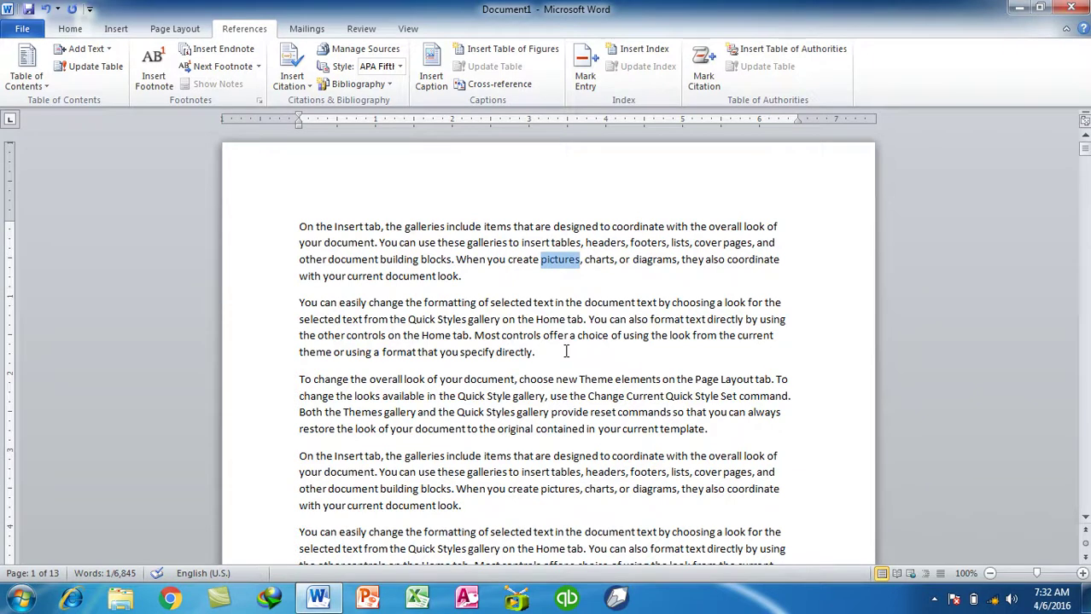
pyautogui.click(153, 81)
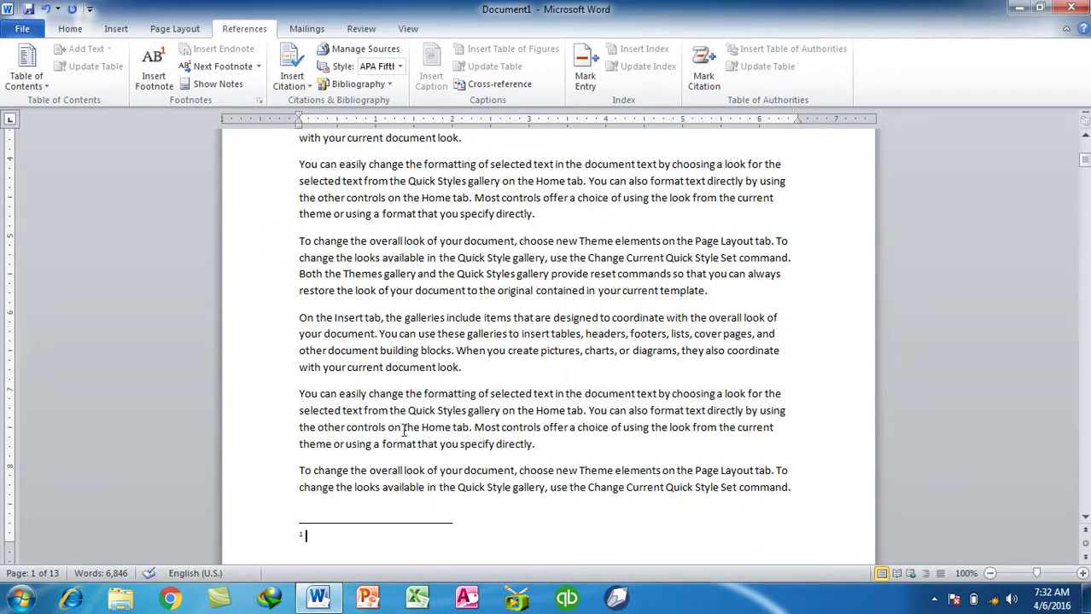
pyautogui.write('It mean Gallary')
pyautogui.write(', AER')
pyautogui.press('BackSpace')
pyautogui.press('BackSpace')
pyautogui.press('BackSpace')
pyautogui.press('BackSpace')
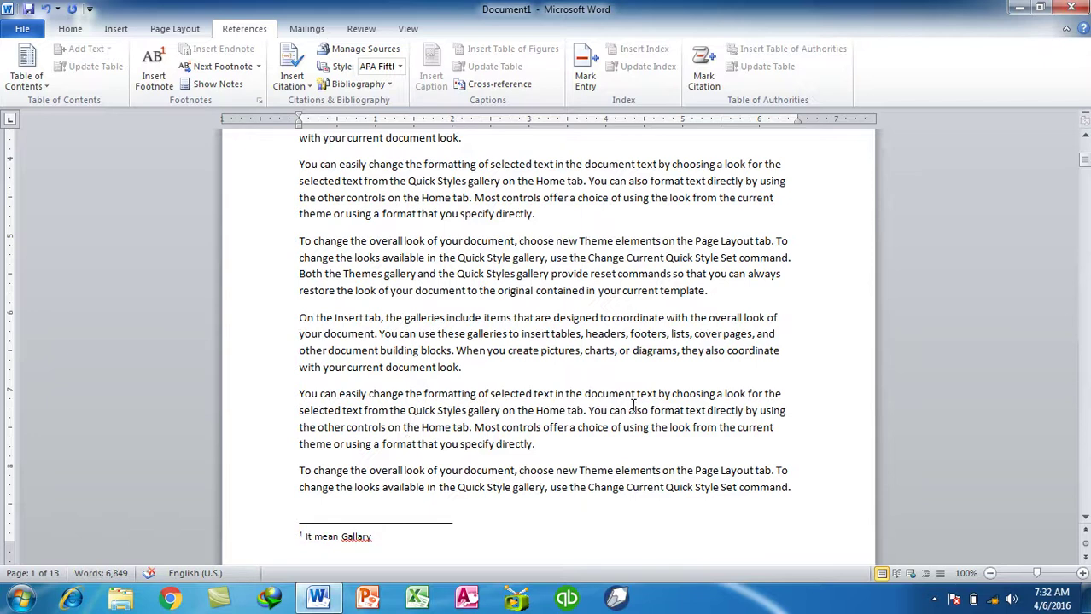
# Add a second footnote after 'text' reading 'It mean Writing'
pyautogui.doubleClick(651, 393)
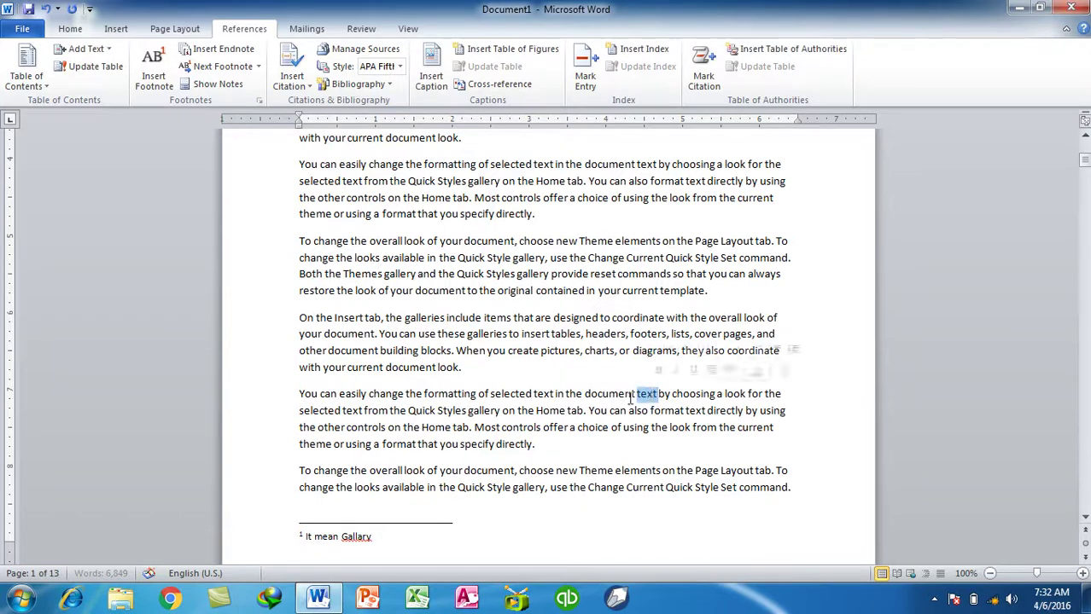
pyautogui.click(151, 80)
pyautogui.write('It mean ')
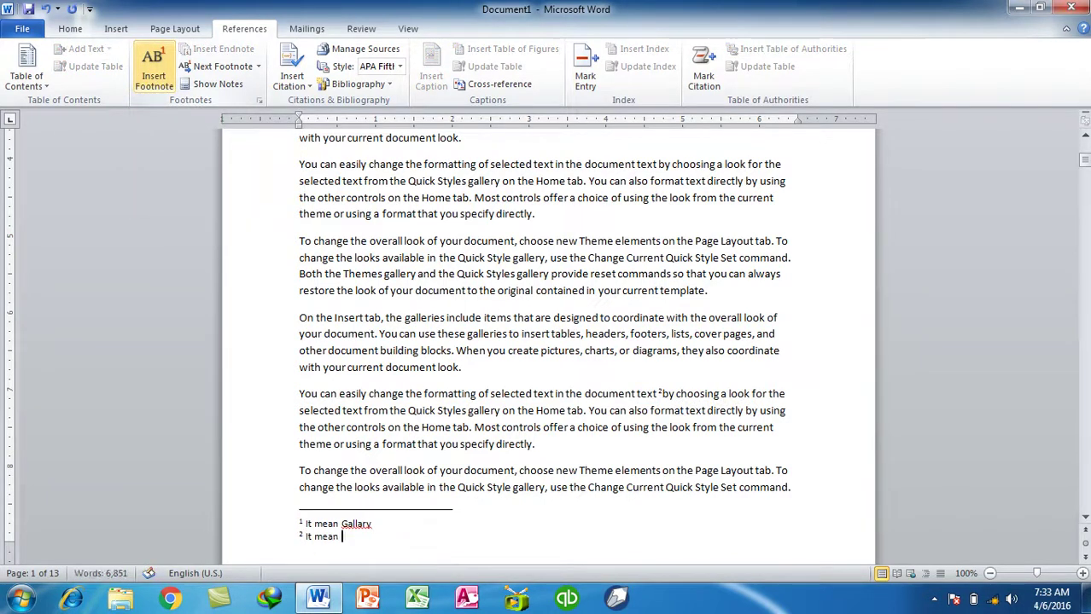
pyautogui.write('W')
pyautogui.press('BackSpace')
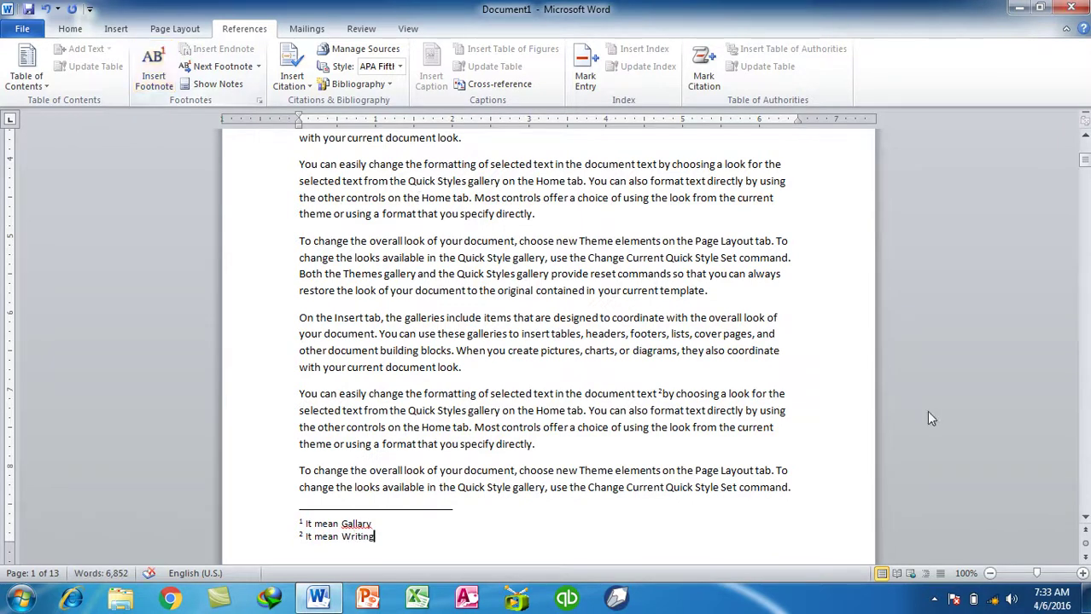
pyautogui.scroll(-2, 640, 274)
pyautogui.scroll(-3, 662, 274)
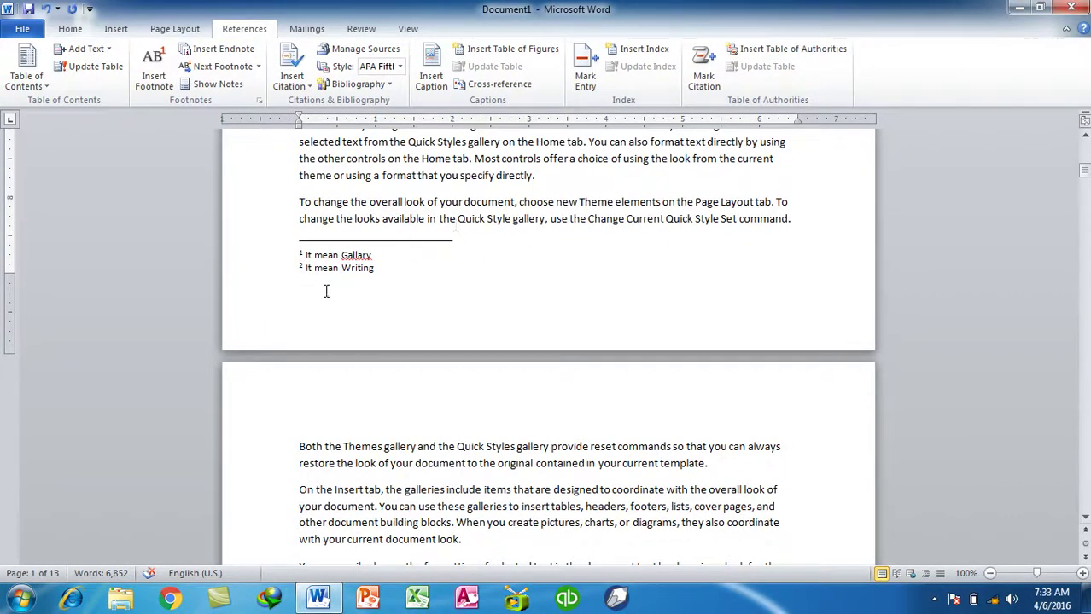
# Undo a stray endnote inserted at 'Current' and move to the last page
pyautogui.doubleClick(647, 218)
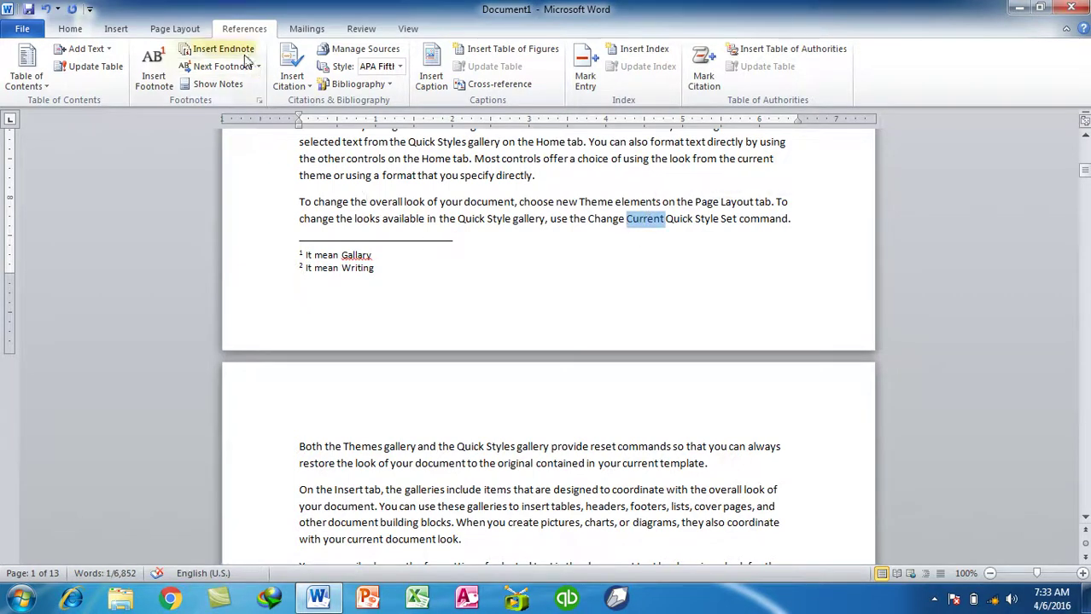
pyautogui.click(218, 49)
pyautogui.scroll(10, 358, 198)
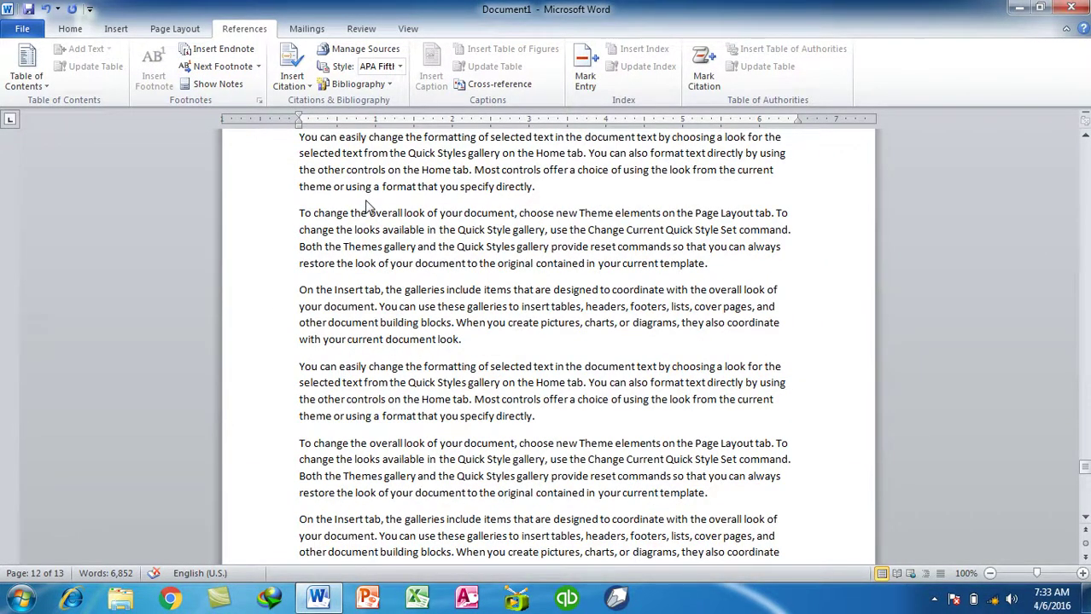
pyautogui.hotkey('ctrl', 'z')
pyautogui.click(939, 397)
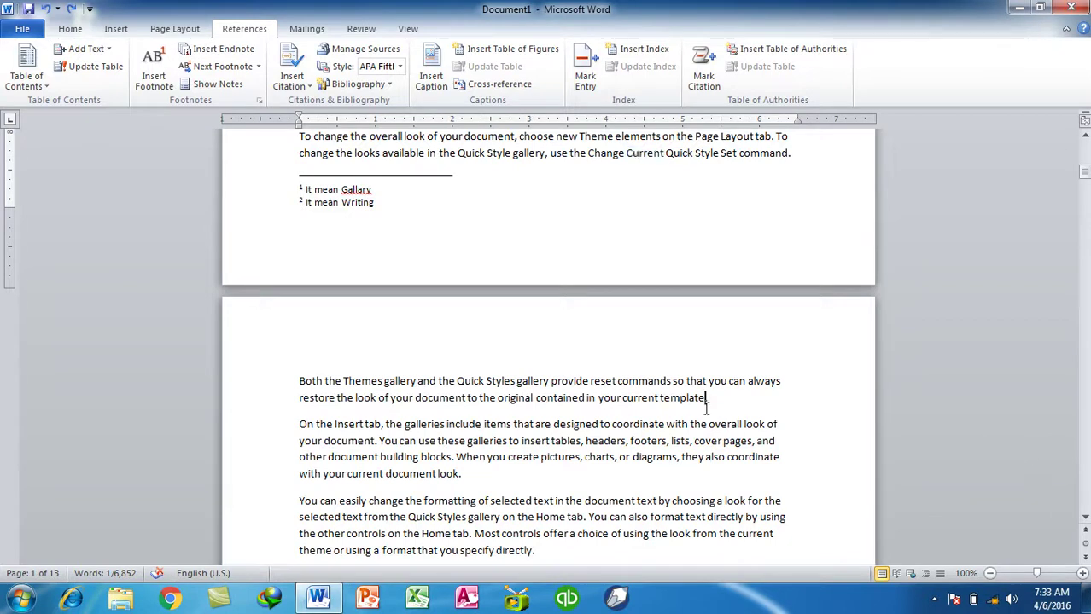
pyautogui.moveTo(1085, 171); pyautogui.dragTo(1085, 546)
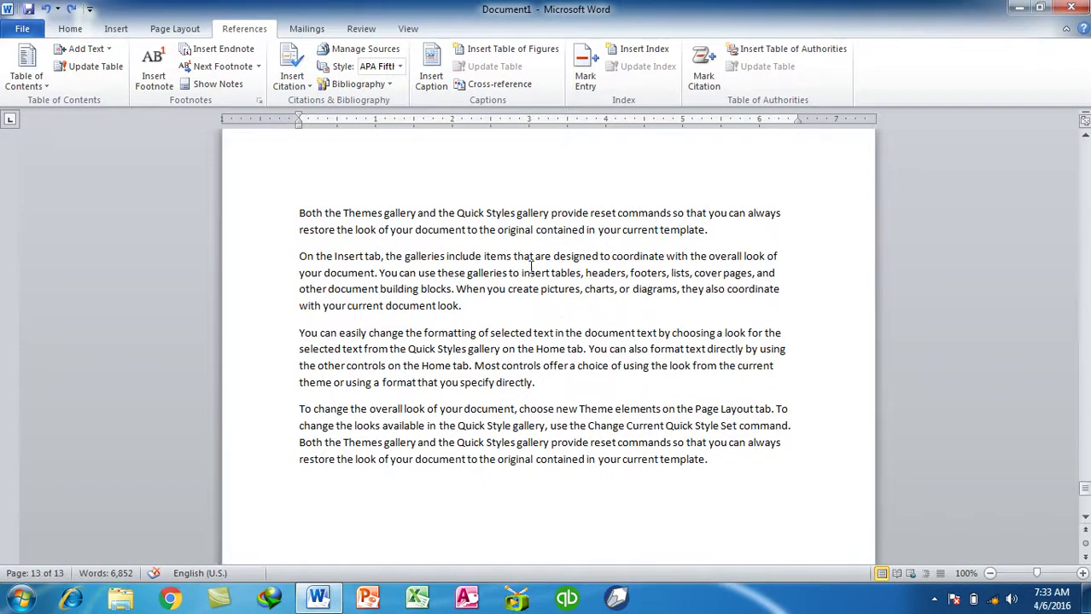
# Add an endnote after 'template' on page 13 reading 'It mean built in style'
pyautogui.doubleClick(671, 234)
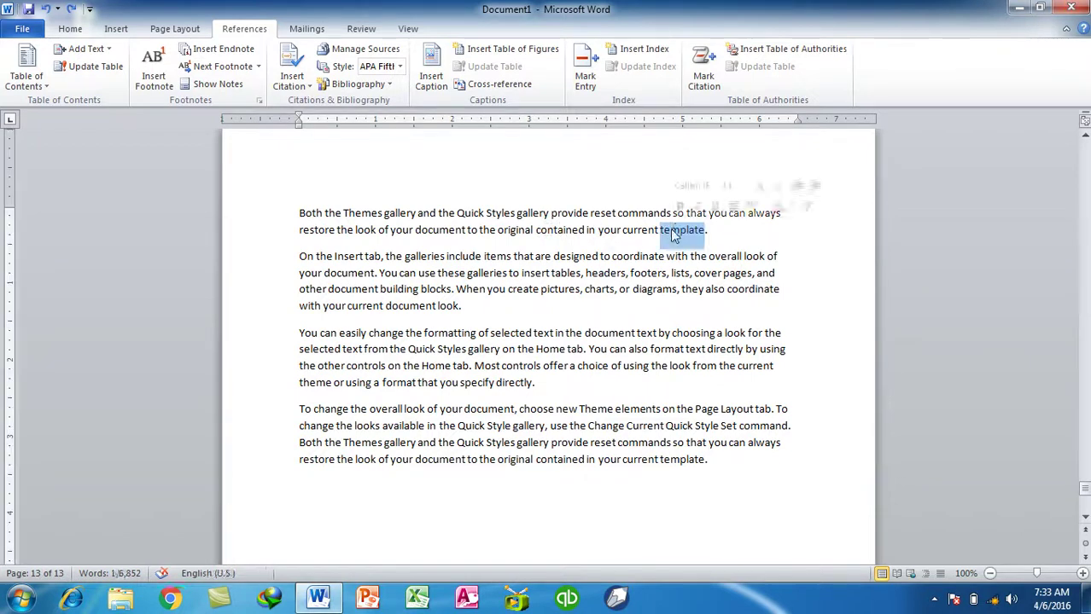
pyautogui.scroll(-4, 673, 236)
pyautogui.scroll(-5, 674, 273)
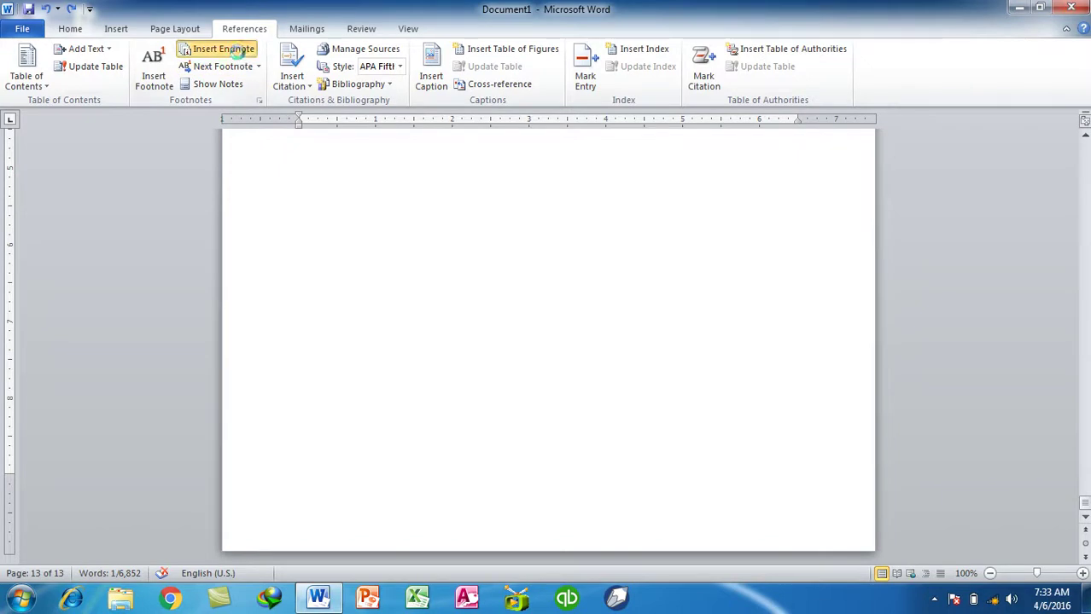
pyautogui.click(220, 48)
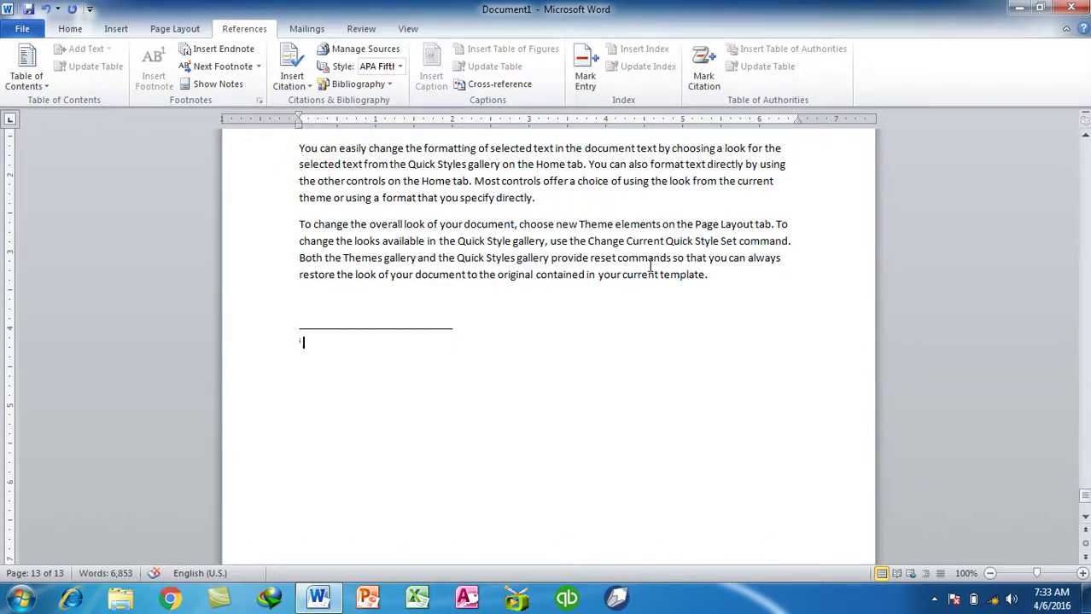
pyautogui.write('it mea b')
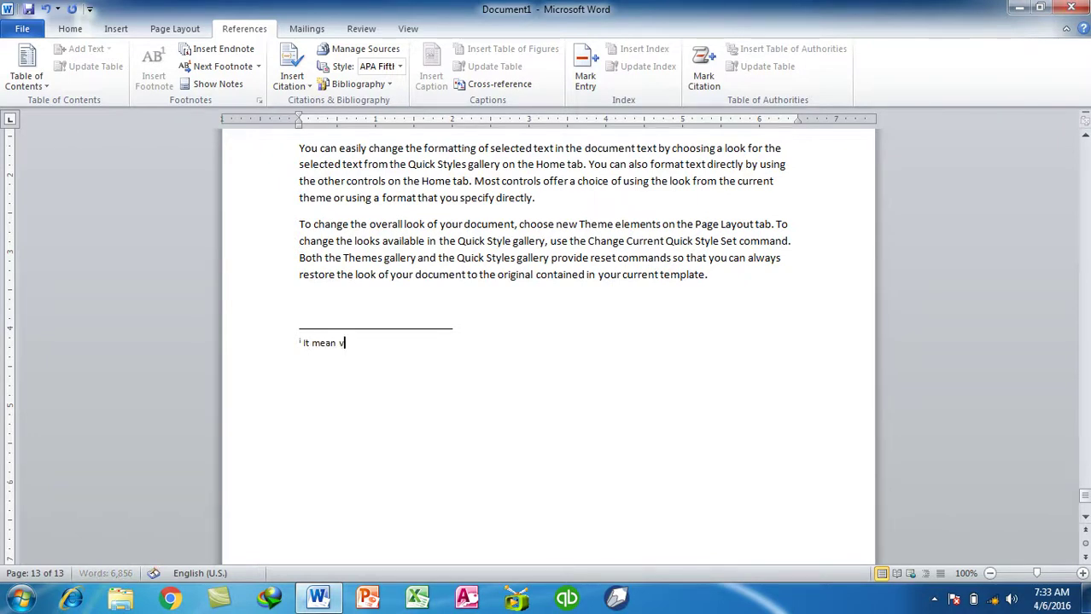
pyautogui.write('uilt in style')
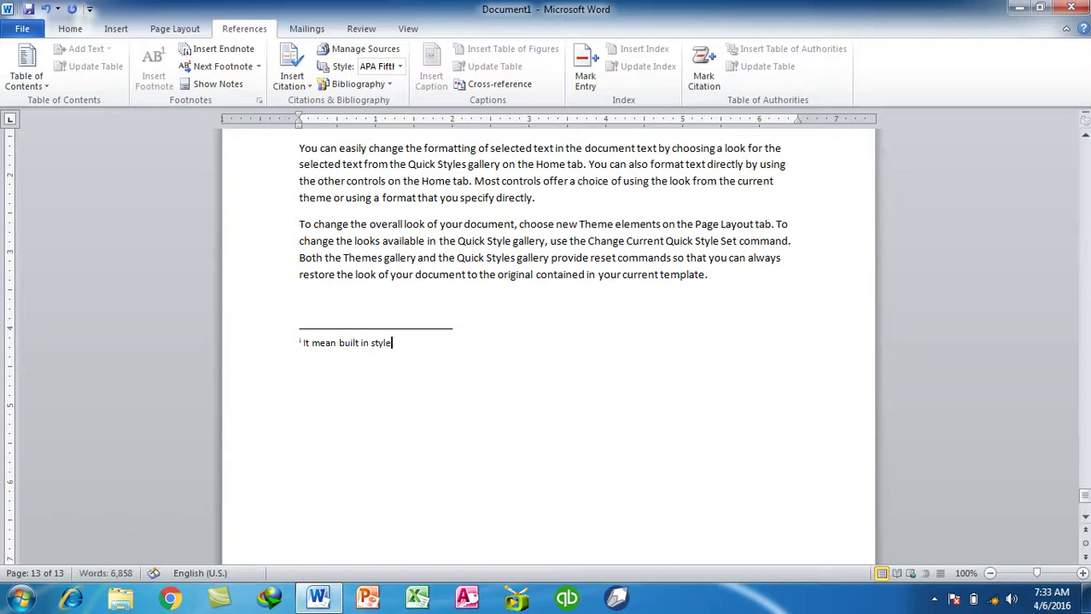
# Return to page 1 and place the cursor in the body text
pyautogui.scroll(3, 600, 284)
pyautogui.scroll(5, 600, 284)
pyautogui.scroll(3, 600, 284)
pyautogui.scroll(5, 600, 284)
pyautogui.scroll(5, 599, 284)
pyautogui.scroll(5, 600, 284)
pyautogui.scroll(5, 600, 284)
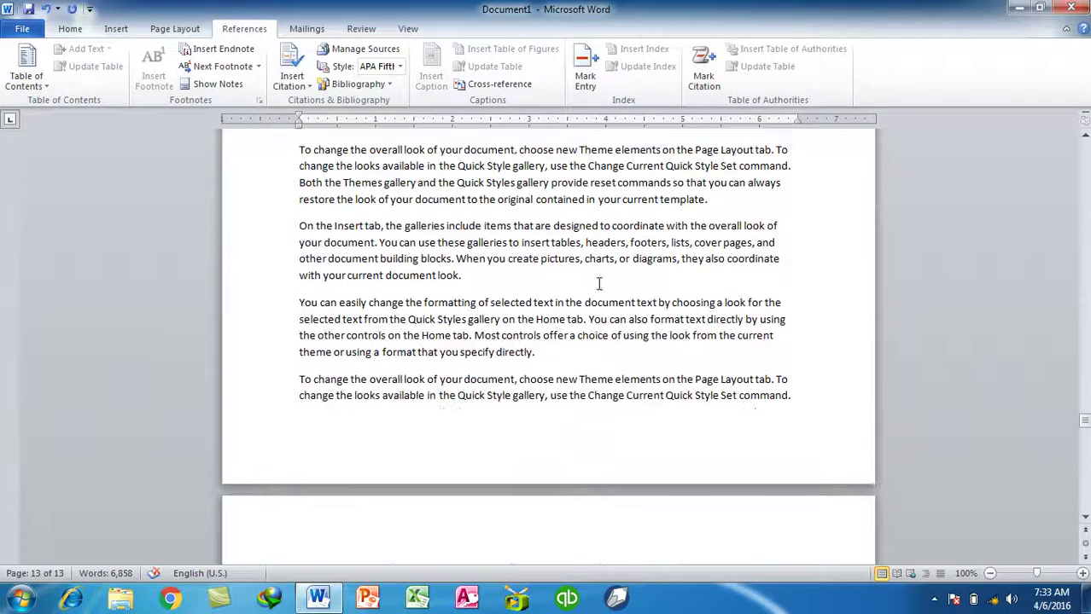
pyautogui.moveTo(1083, 419); pyautogui.dragTo(1084, 367)
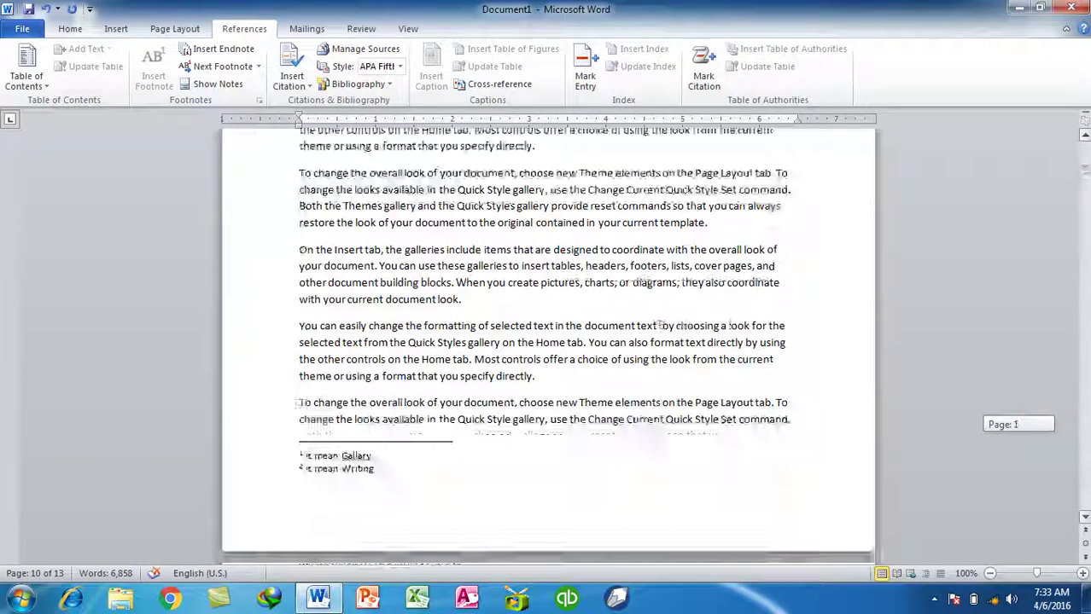
pyautogui.click(291, 196)
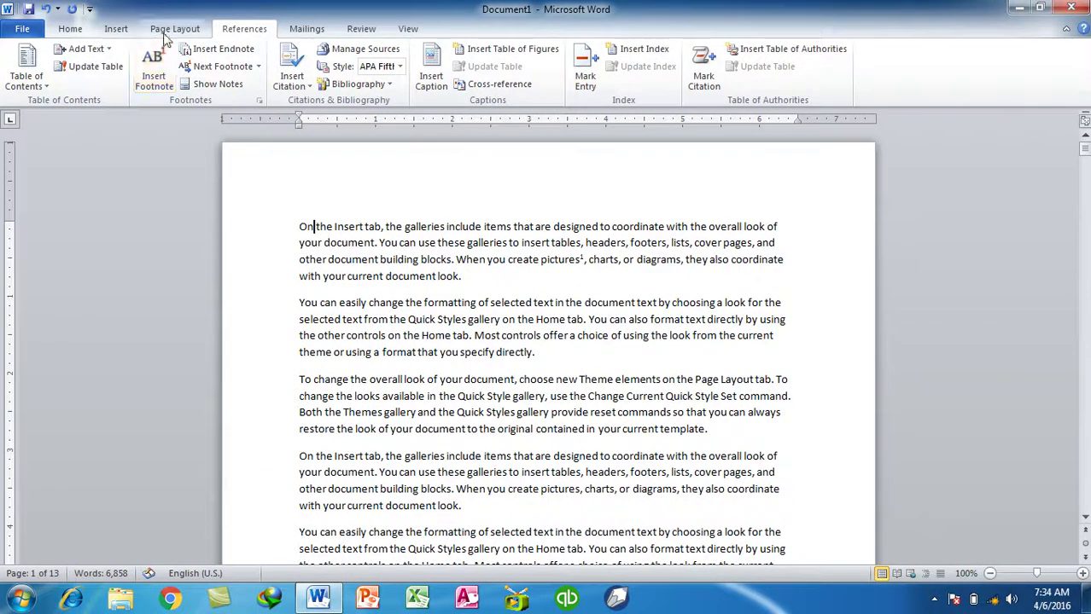
# Use Show Notes to jump to the endnote area on page 13
pyautogui.click(201, 84)
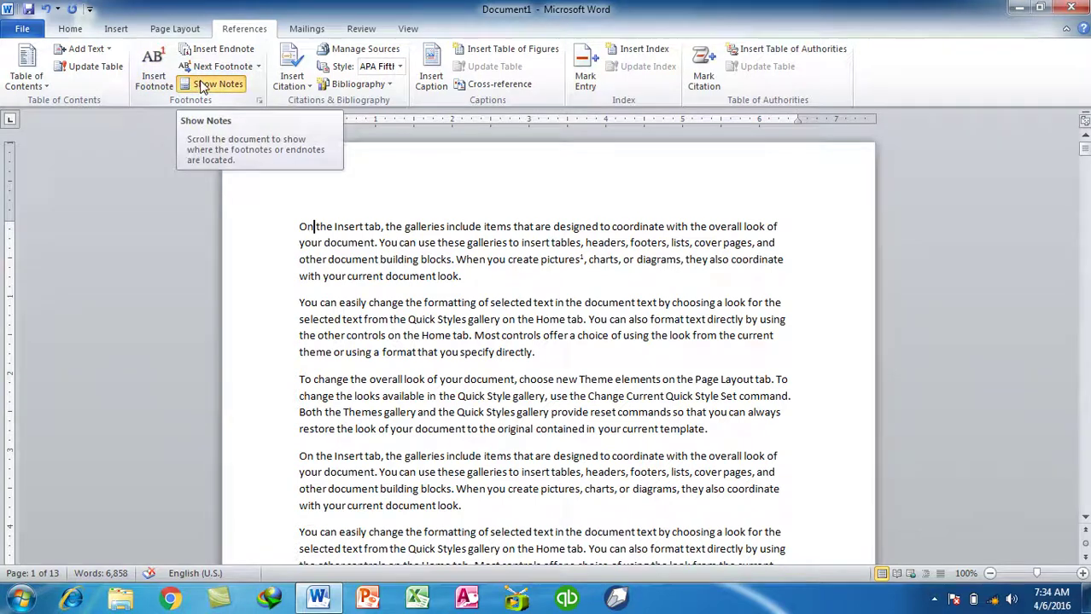
pyautogui.click(503, 302)
pyautogui.click(530, 325)
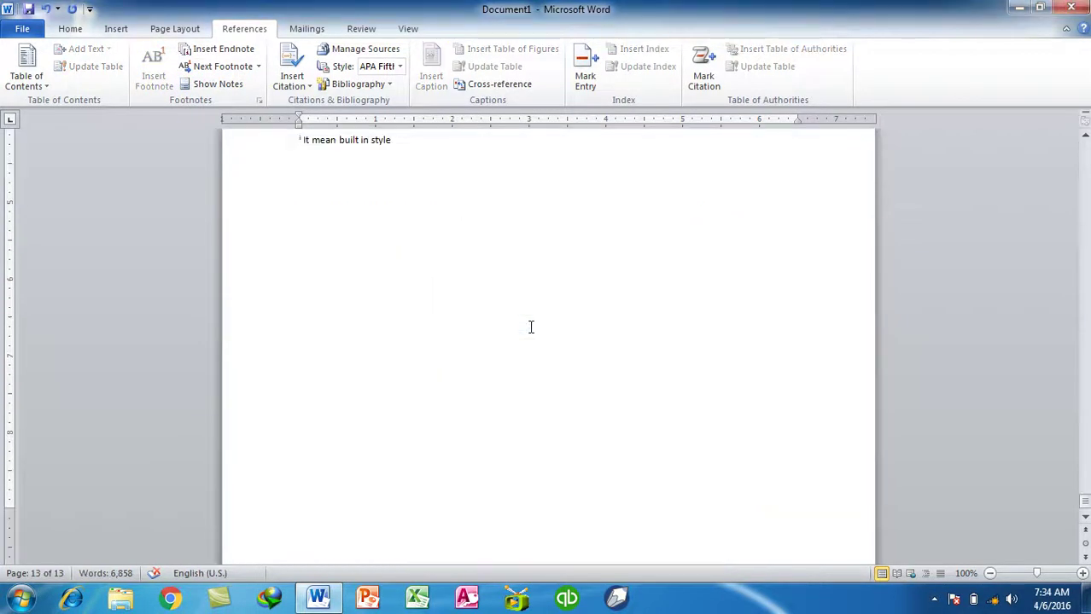
pyautogui.scroll(3, 385, 170)
# Use Show Notes again to view page 1's footnote area with footnotes 1 and 2
pyautogui.click(390, 186)
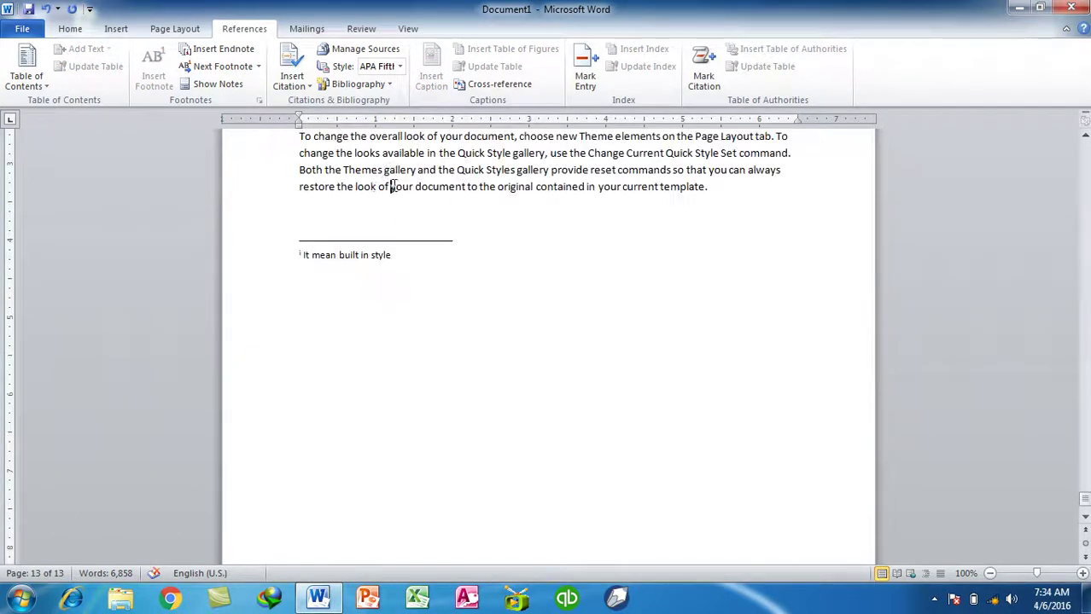
pyautogui.click(215, 83)
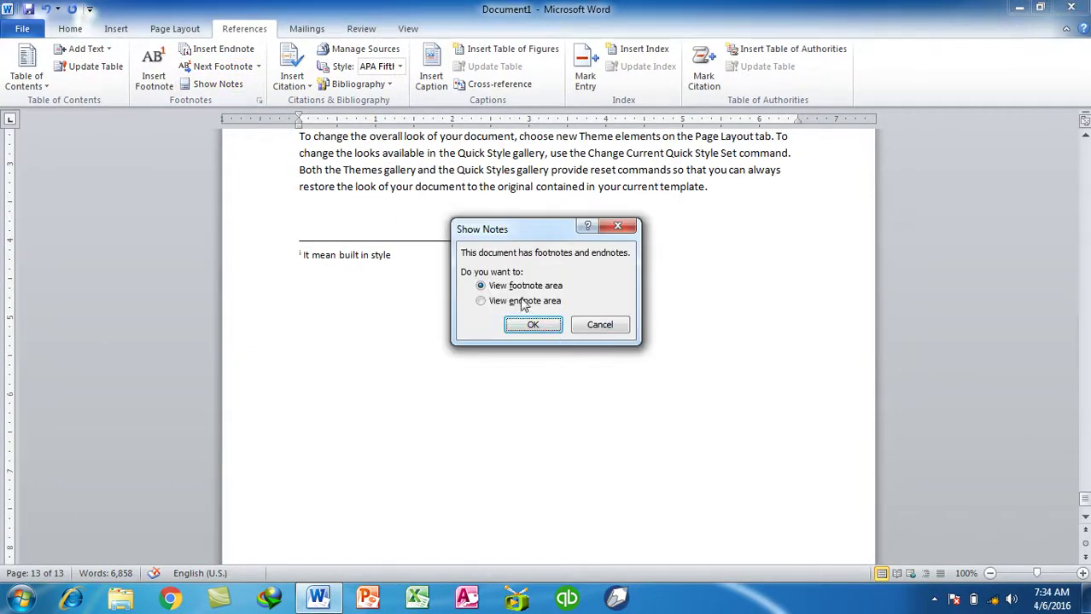
pyautogui.click(529, 326)
pyautogui.scroll(2, 525, 329)
pyautogui.scroll(4, 526, 328)
pyautogui.scroll(1, 526, 327)
pyautogui.click(515, 265)
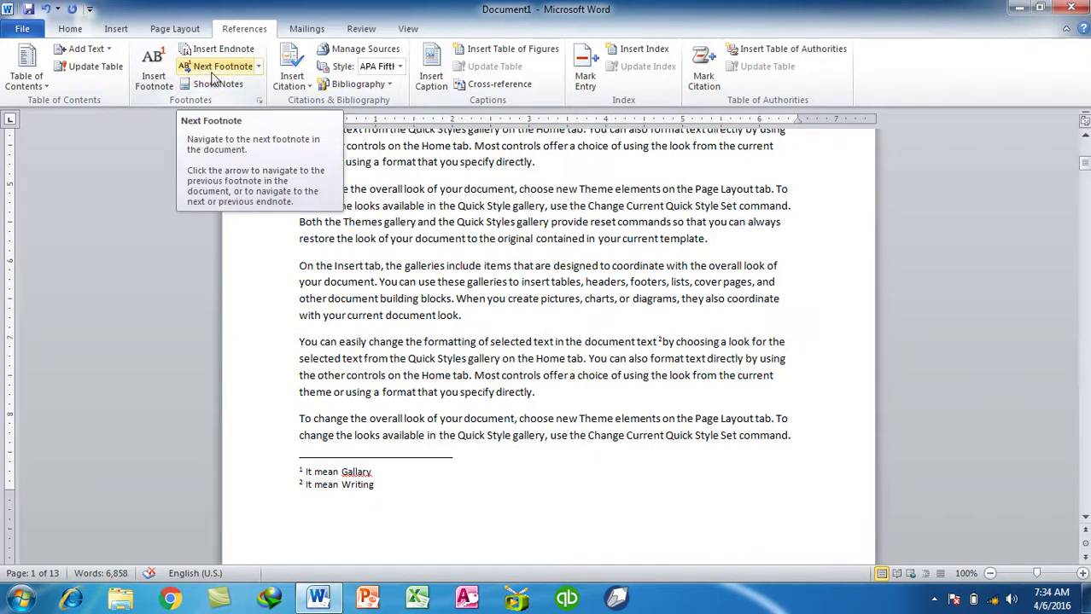
# Step through note references with Next/Previous Footnote, landing on the mark after 'pictures'
pyautogui.click(215, 69)
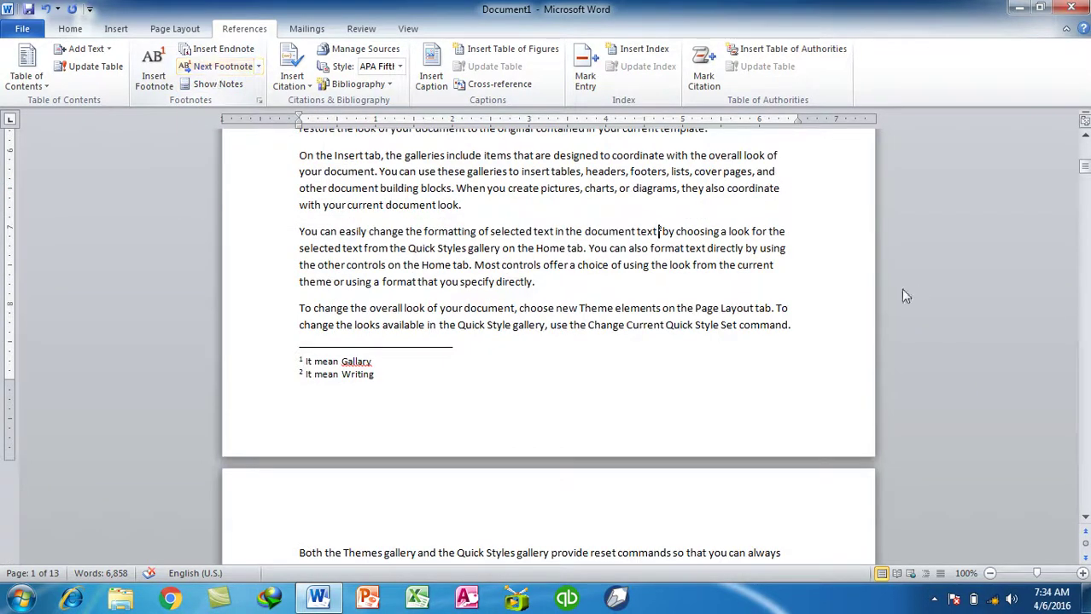
pyautogui.moveTo(665, 227)
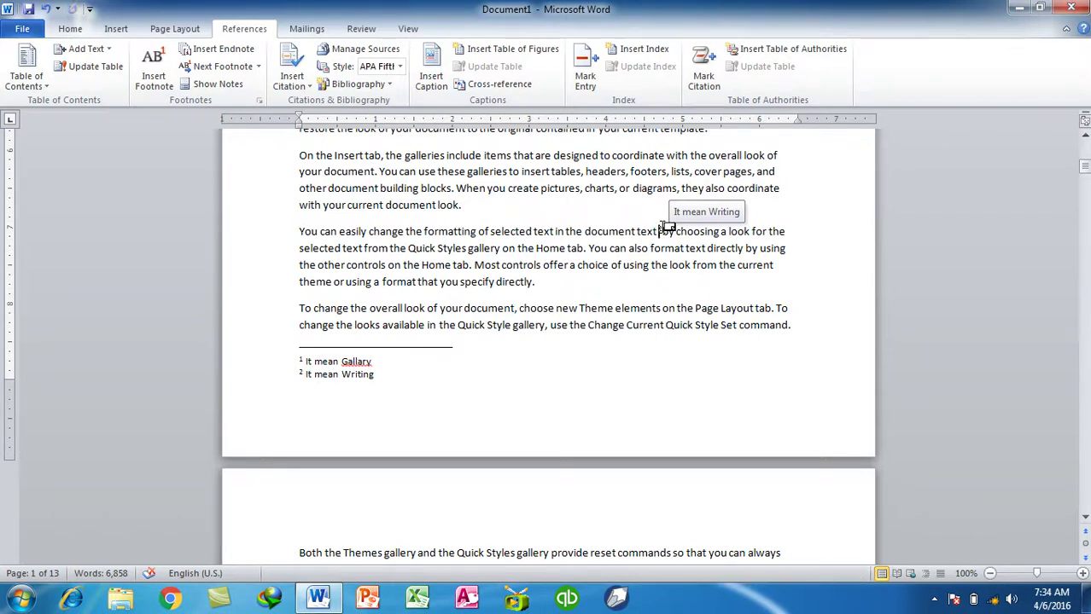
pyautogui.click(258, 66)
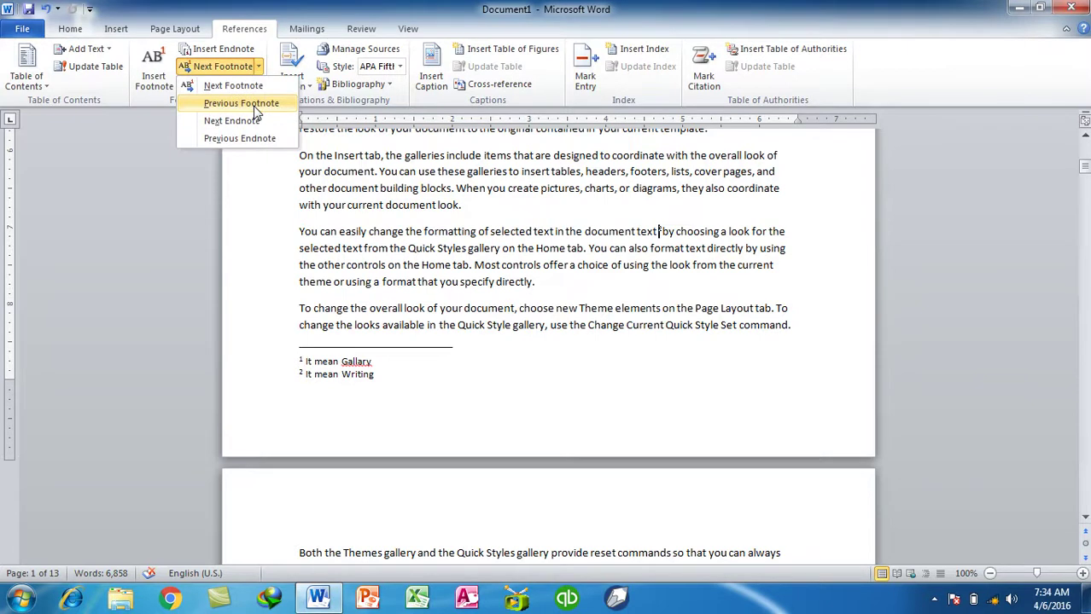
pyautogui.click(254, 106)
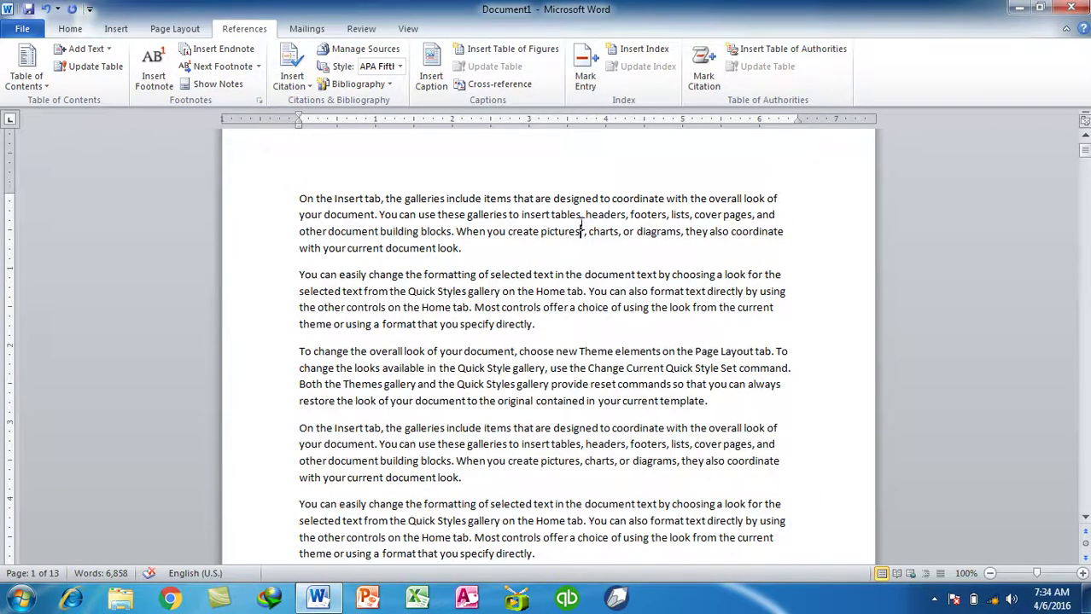
pyautogui.moveTo(556, 232)
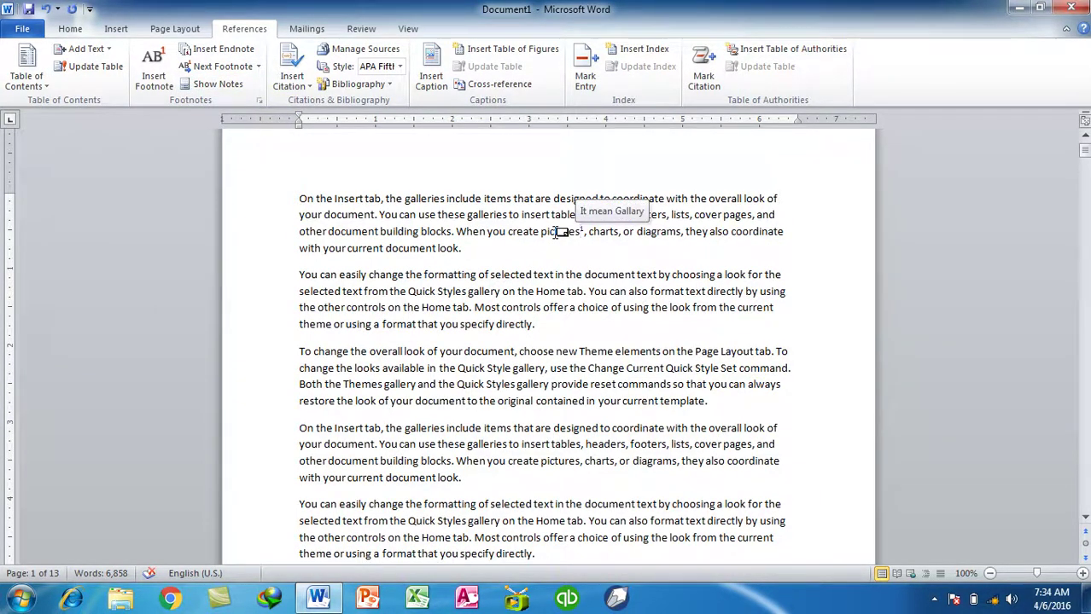
pyautogui.click(258, 66)
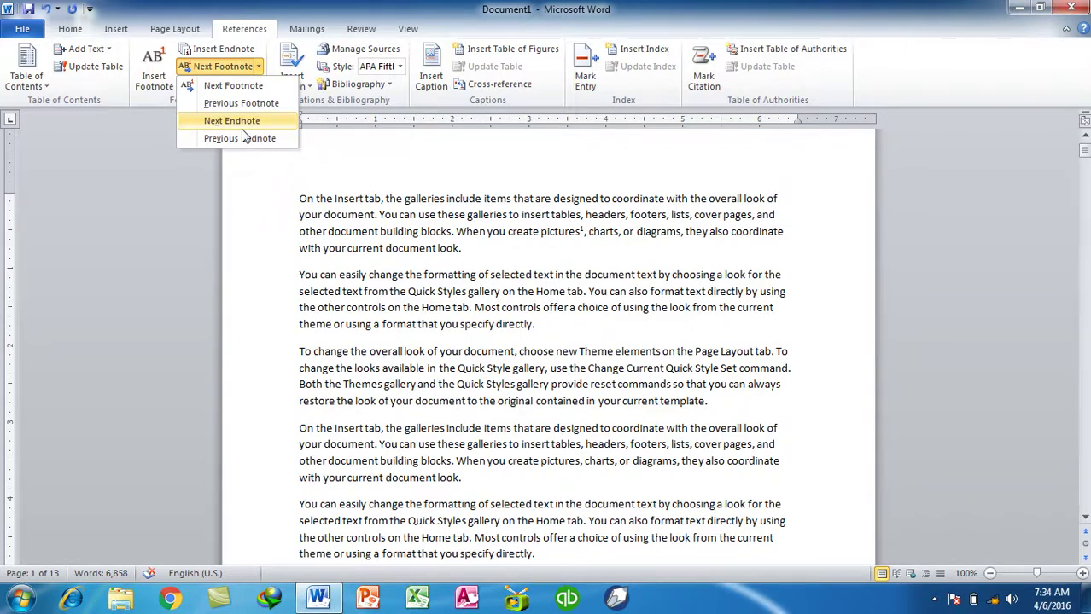
pyautogui.click(242, 127)
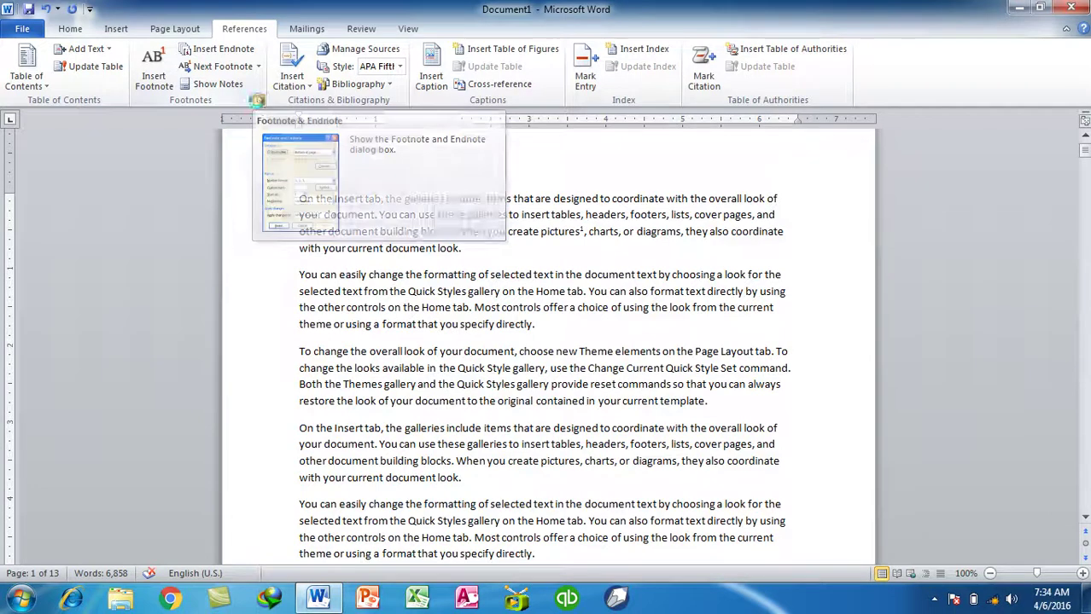
pyautogui.click(259, 103)
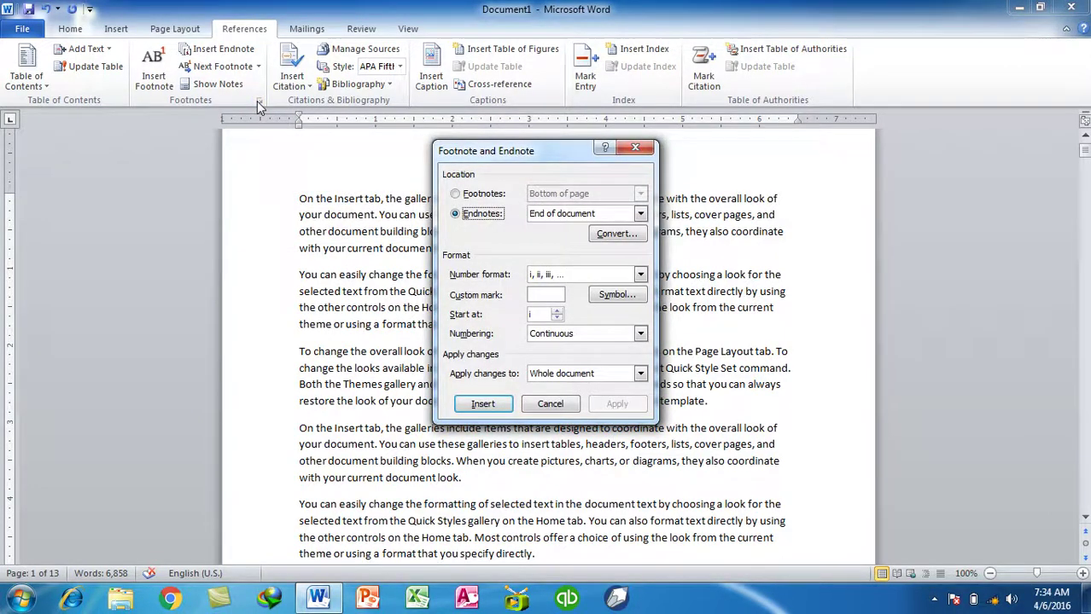
# Set the Footnote and Endnote dialog to Footnotes, close it, and select 'formatting'
pyautogui.click(480, 198)
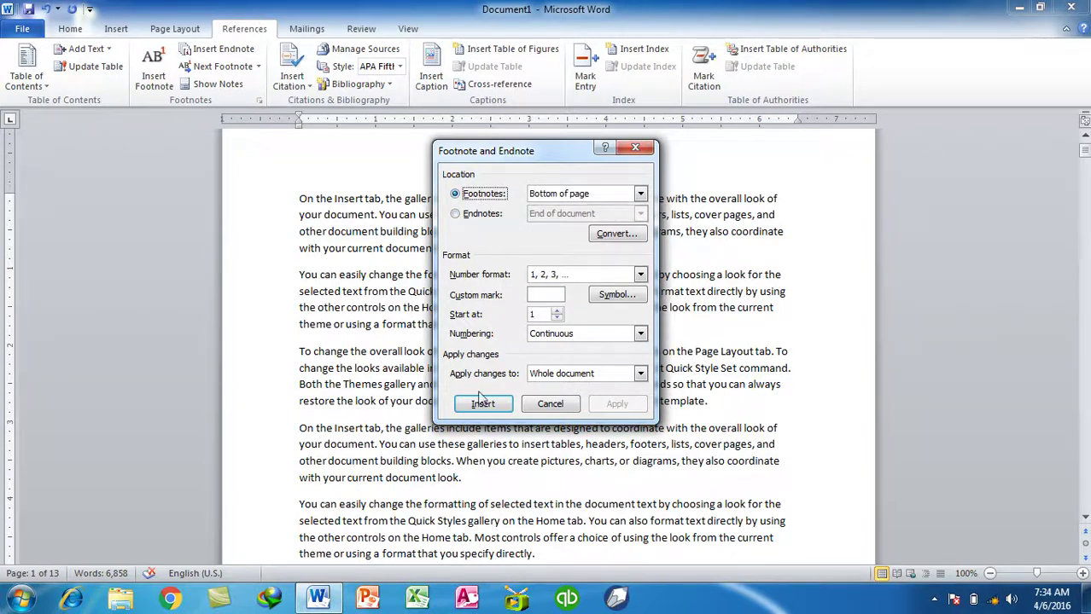
pyautogui.click(550, 404)
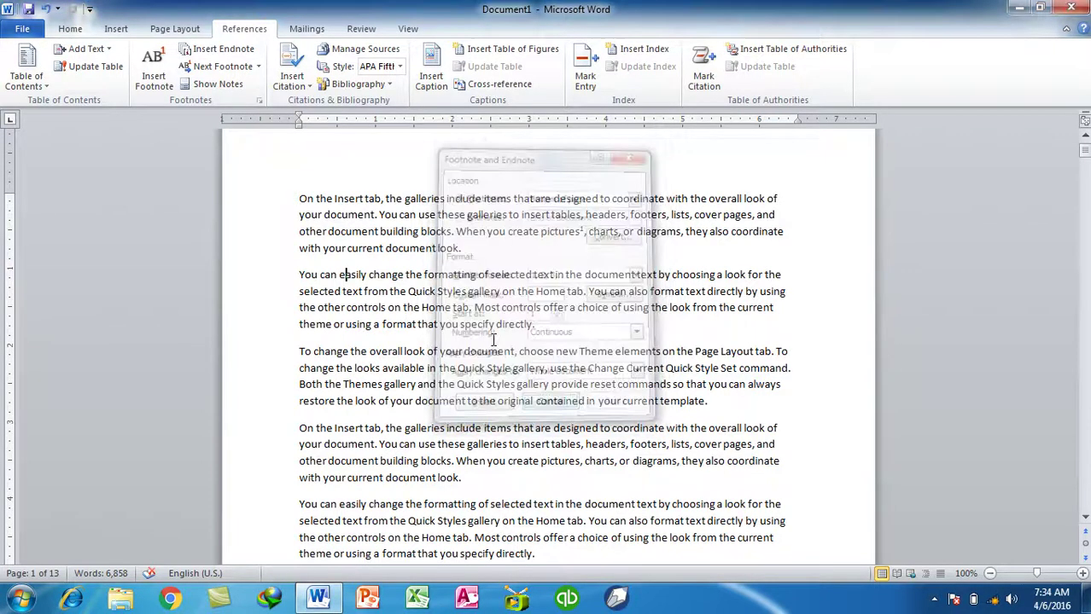
pyautogui.doubleClick(462, 274)
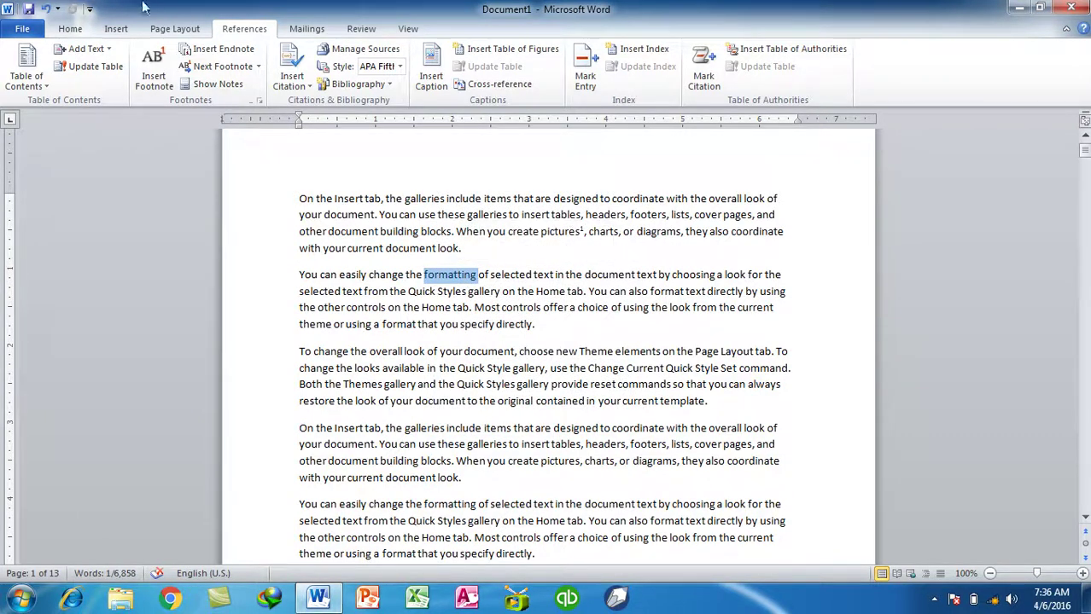
# Insert a trial numbered footnote at 'formatting' using the bottom-of-page footnote settings
pyautogui.click(258, 100)
pyautogui.click(481, 215)
pyautogui.click(493, 195)
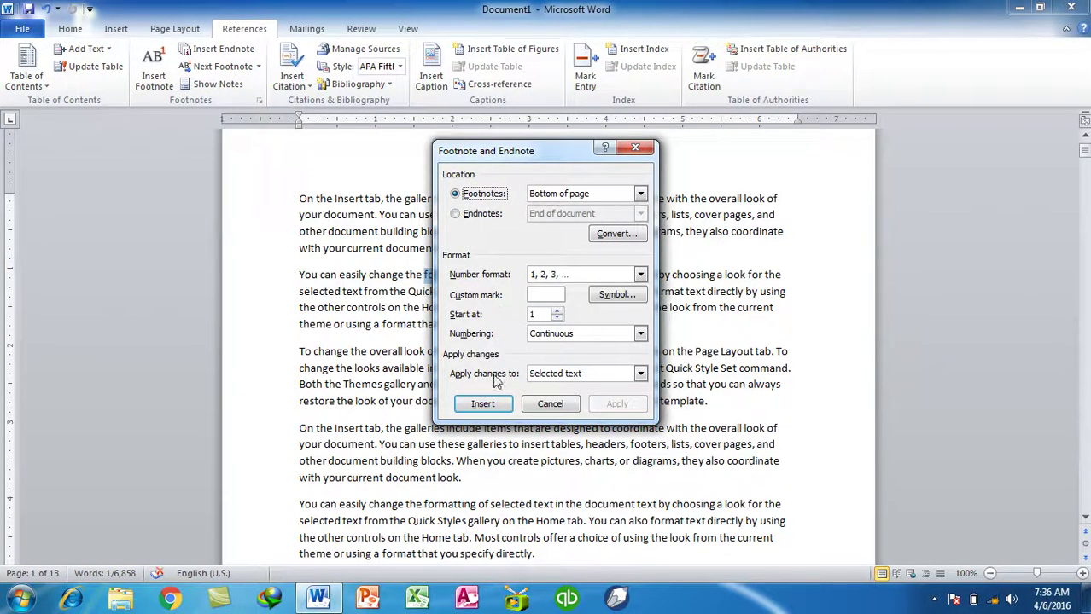
pyautogui.click(490, 408)
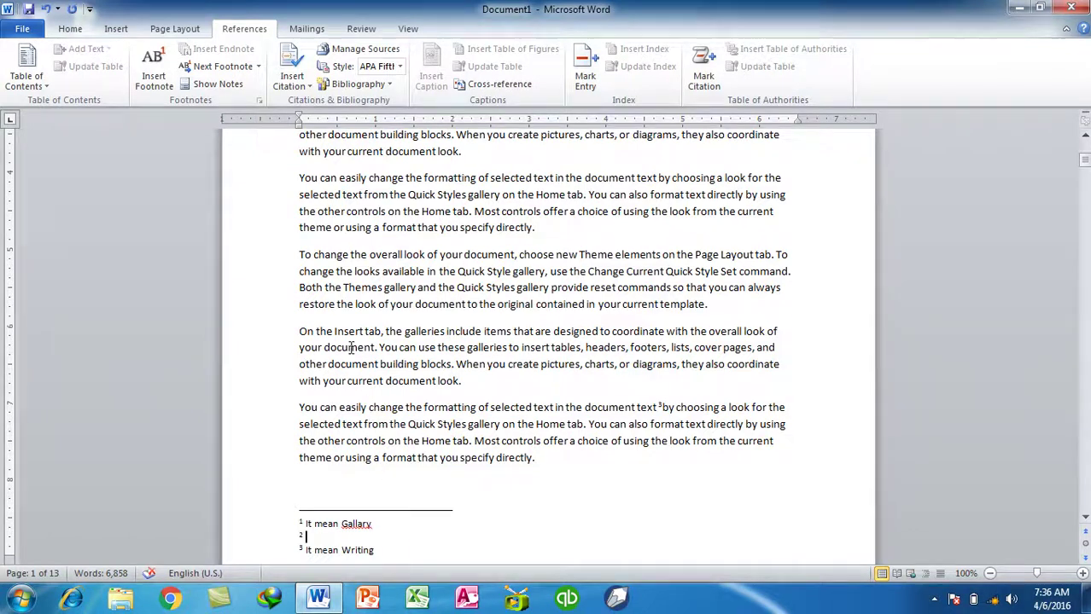
# Reselect 'formatting' and reopen the footnote settings with the 1, 2, 3 number format kept
pyautogui.doubleClick(449, 178)
pyautogui.click(258, 100)
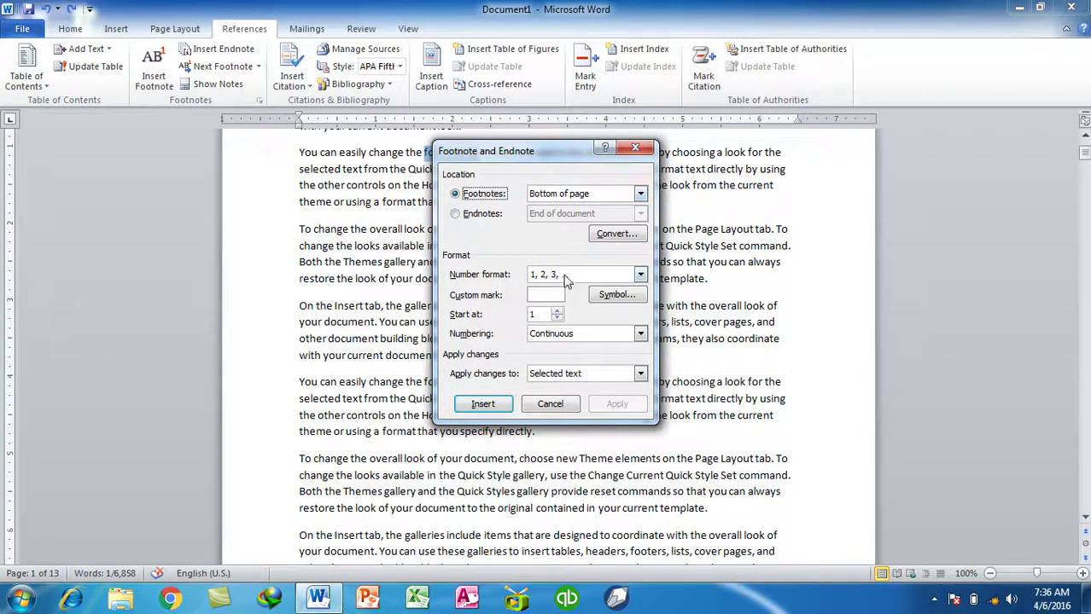
pyautogui.click(563, 281)
pyautogui.click(563, 280)
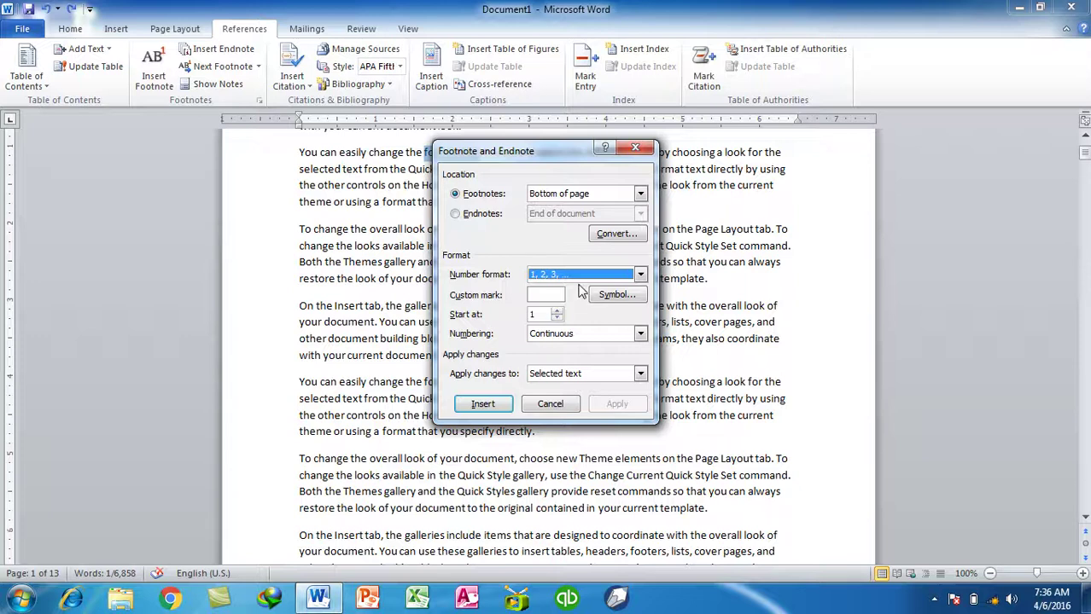
# Choose the ℘ symbol as the custom footnote mark
pyautogui.click(550, 295)
pyautogui.click(616, 295)
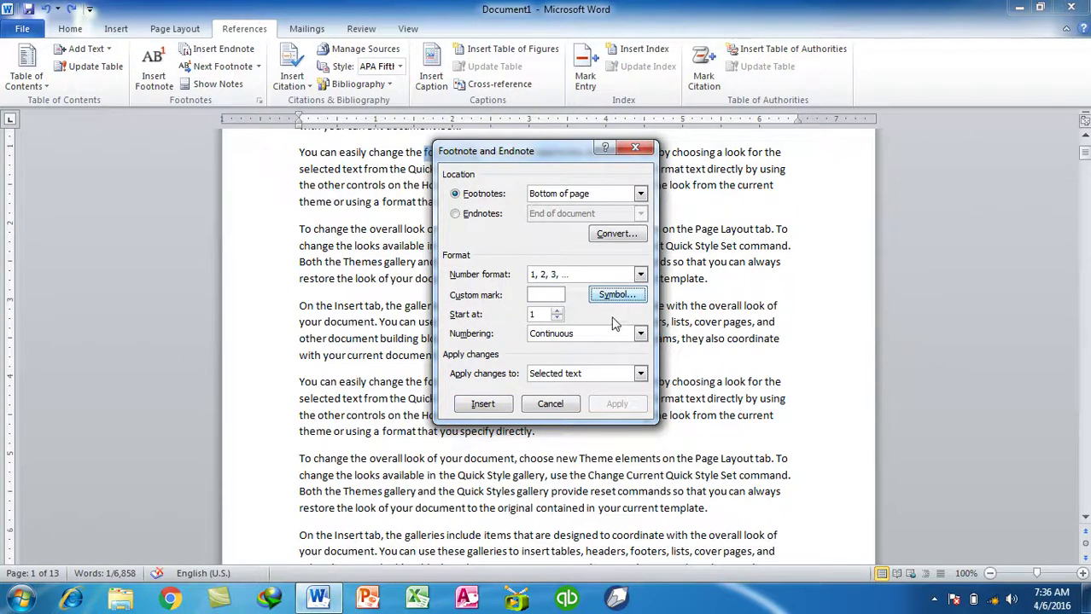
pyautogui.click(614, 295)
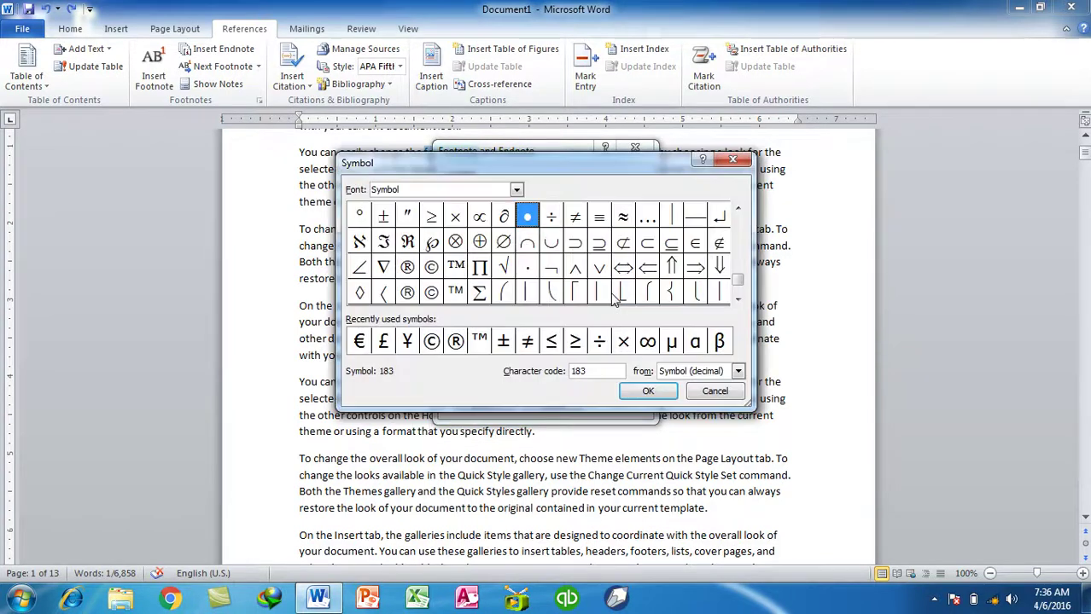
pyautogui.click(431, 244)
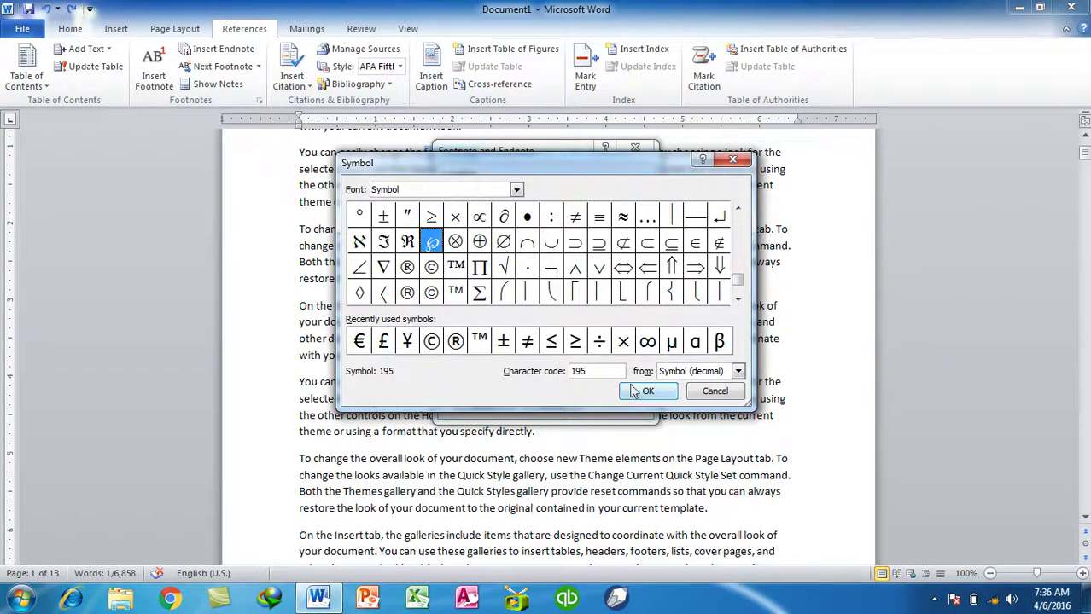
pyautogui.click(646, 391)
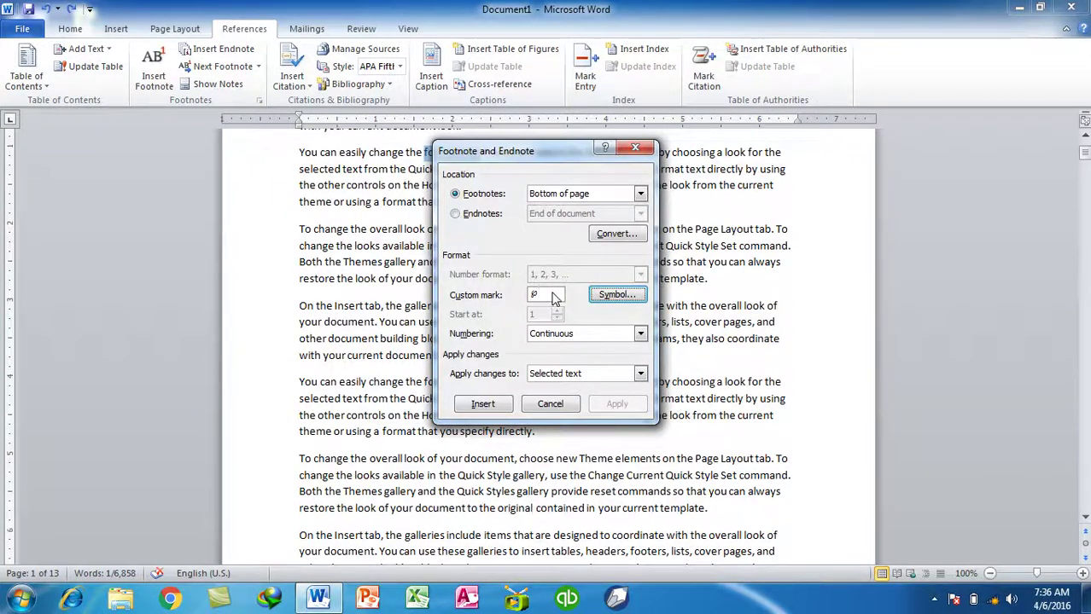
# Insert the ℘-marked footnote after 'formatting', then undo it with Ctrl+Z
pyautogui.click(482, 404)
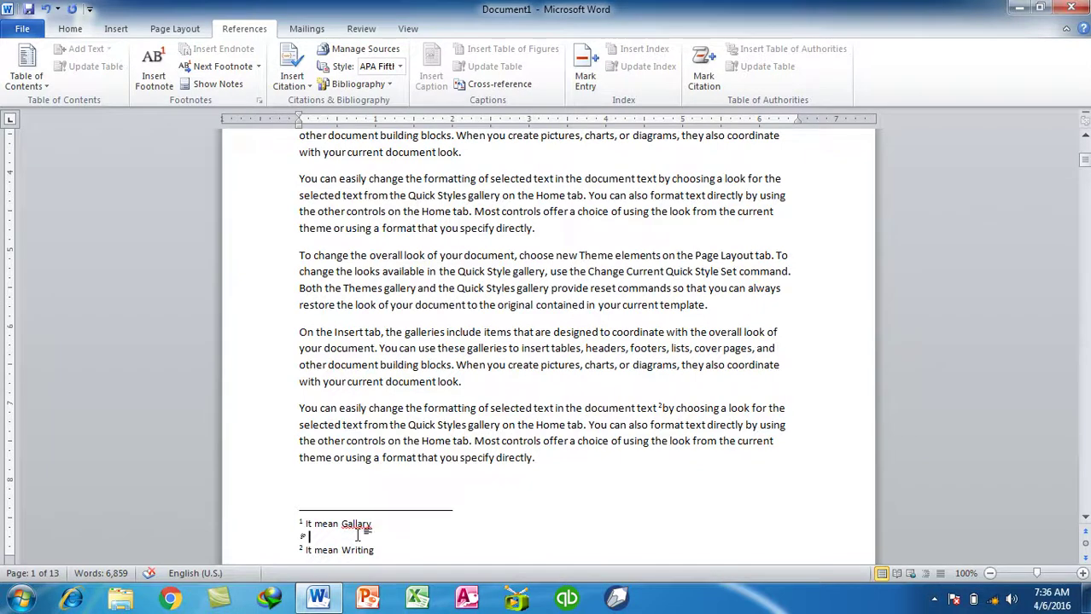
pyautogui.hotkey('ctrl', 'z')
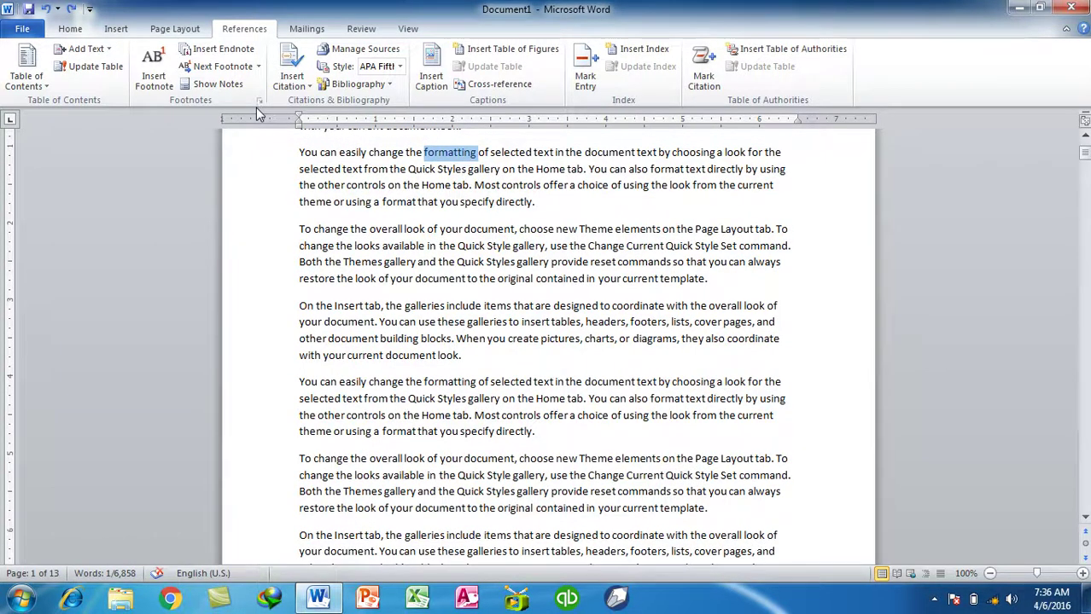
pyautogui.click(259, 100)
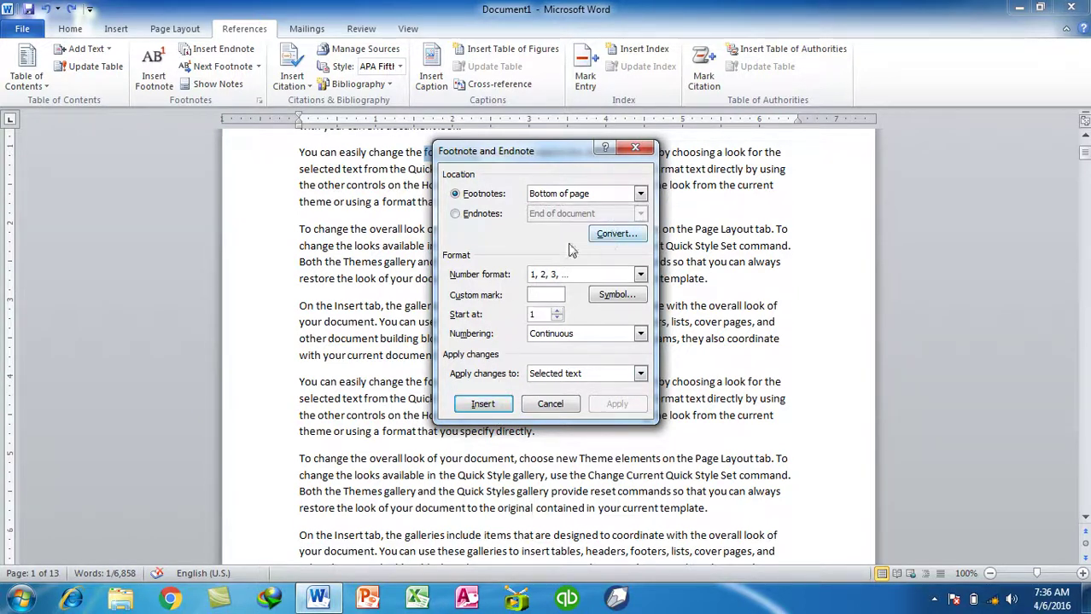
# Convert all of the document's footnotes to endnotes
pyautogui.click(472, 214)
pyautogui.click(481, 199)
pyautogui.click(611, 234)
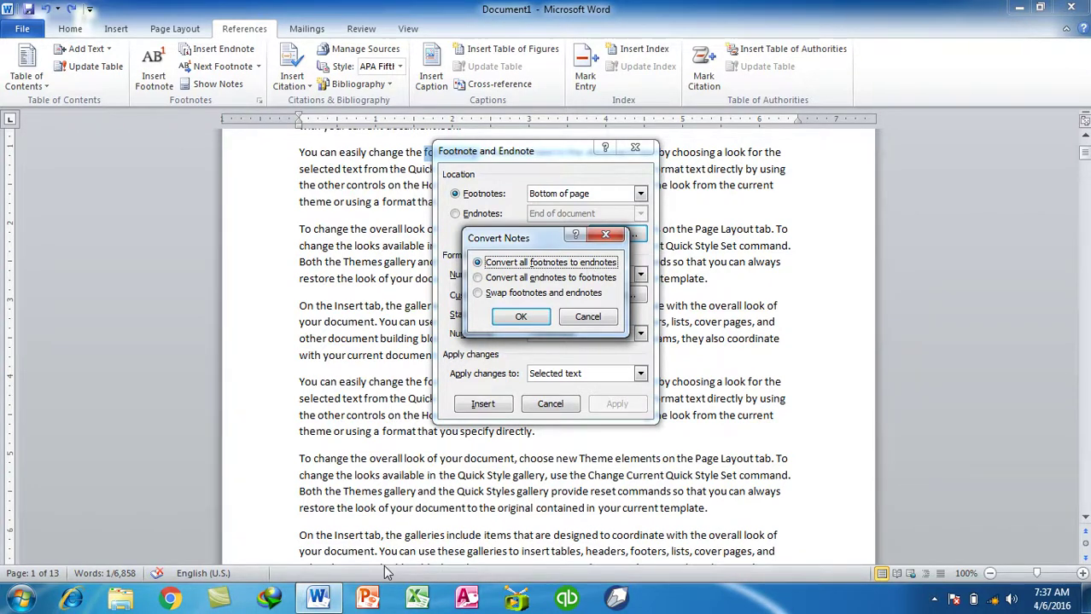
pyautogui.click(512, 316)
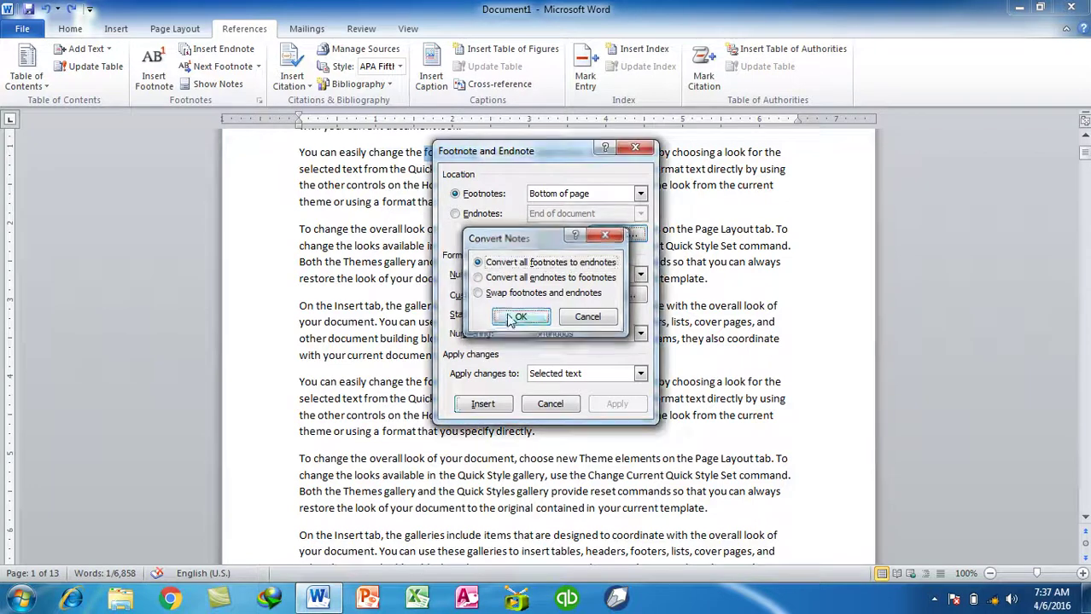
pyautogui.click(550, 403)
# Scroll down to the last page, page 13
pyautogui.scroll(-2, 559, 402)
pyautogui.scroll(-2, 561, 402)
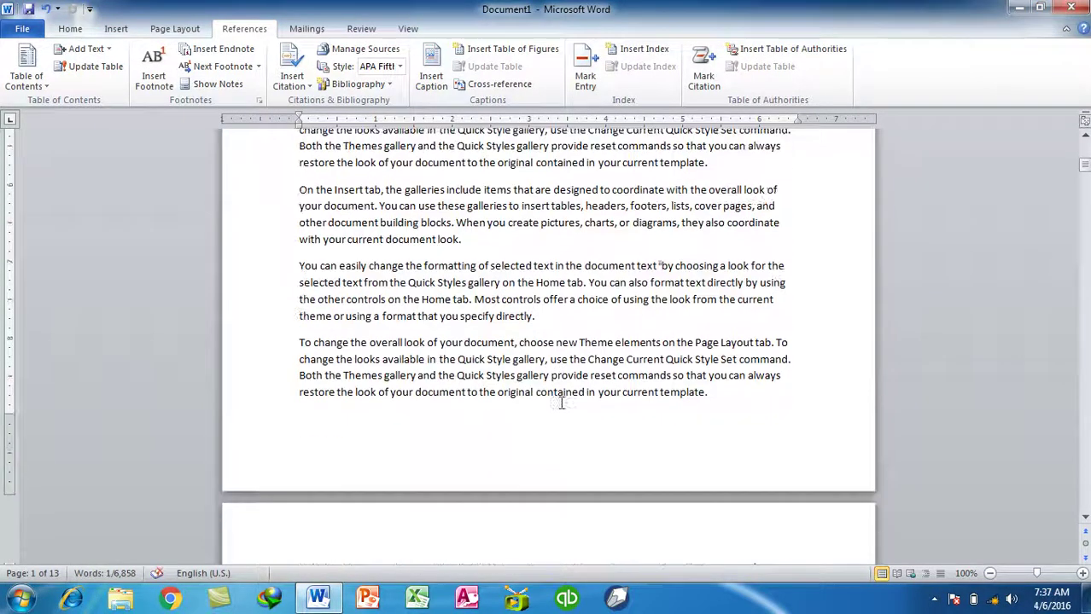
pyautogui.moveTo(1084, 167)
pyautogui.mouseDown()
pyautogui.moveTo(1082, 509)
pyautogui.moveTo(1084, 468)
pyautogui.mouseUp()
# Convert all endnotes back into footnotes
pyautogui.click(730, 453)
pyautogui.click(259, 100)
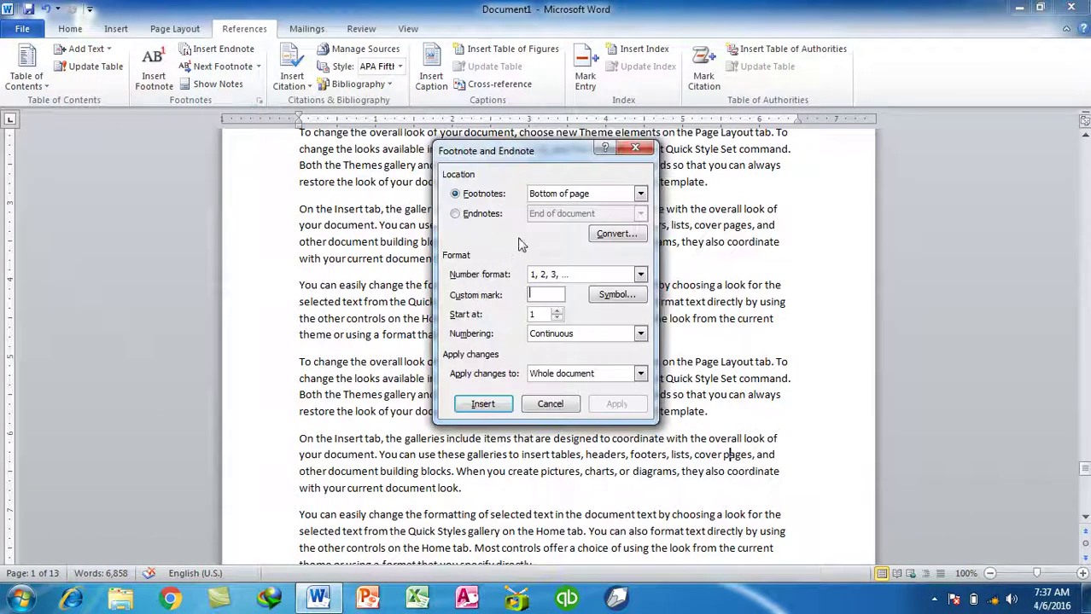
pyautogui.click(616, 234)
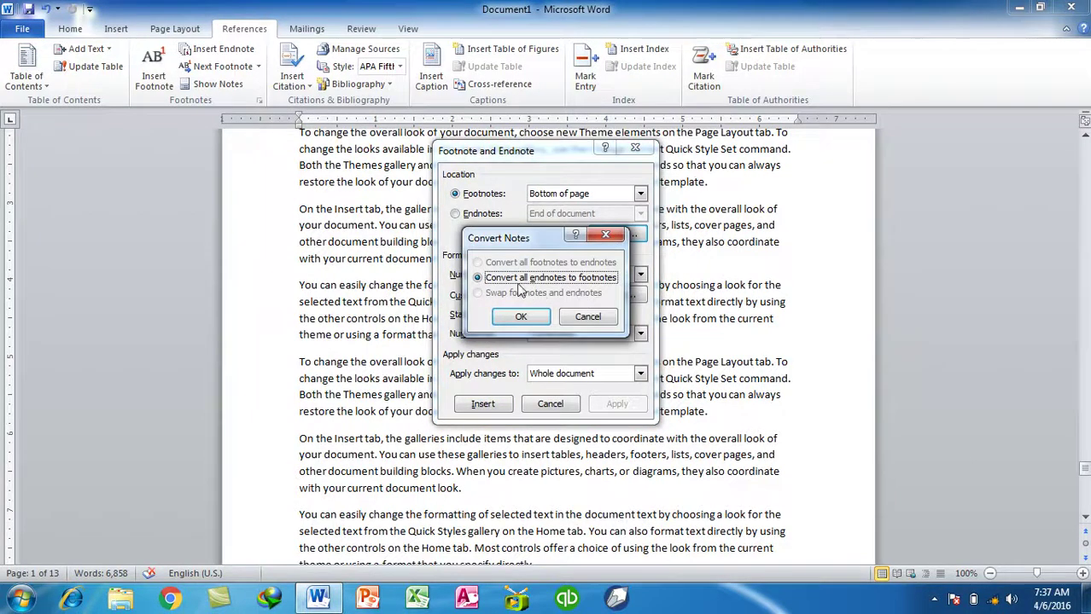
pyautogui.click(520, 317)
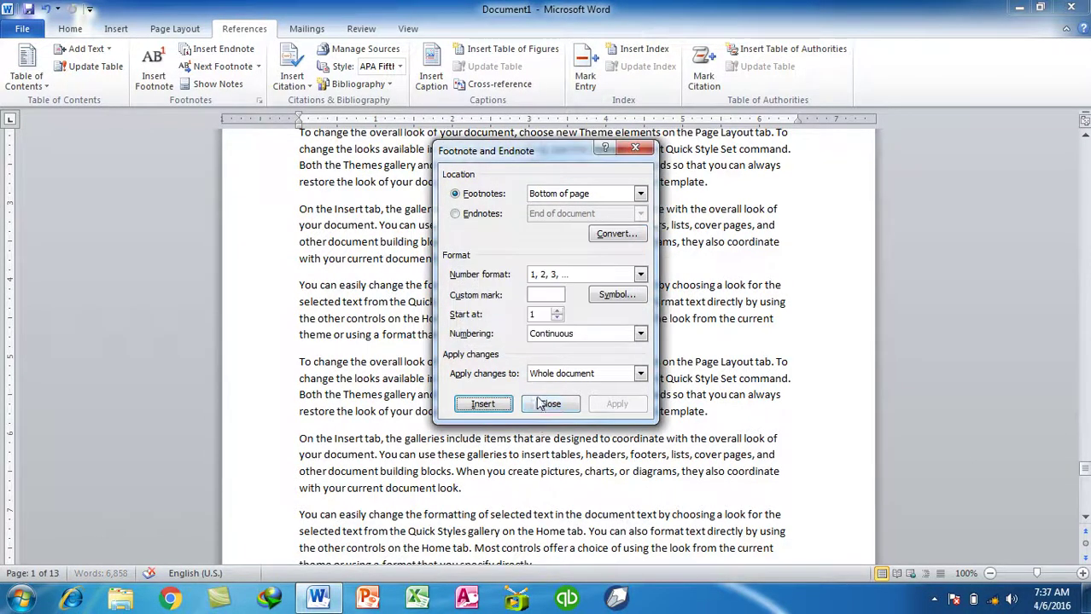
pyautogui.click(550, 404)
# Undo twice and redo to restore the Writing footnote, then return to page 13
pyautogui.moveTo(1087, 465)
pyautogui.mouseDown()
pyautogui.moveTo(1071, 556)
pyautogui.moveTo(1086, 175)
pyautogui.mouseUp()
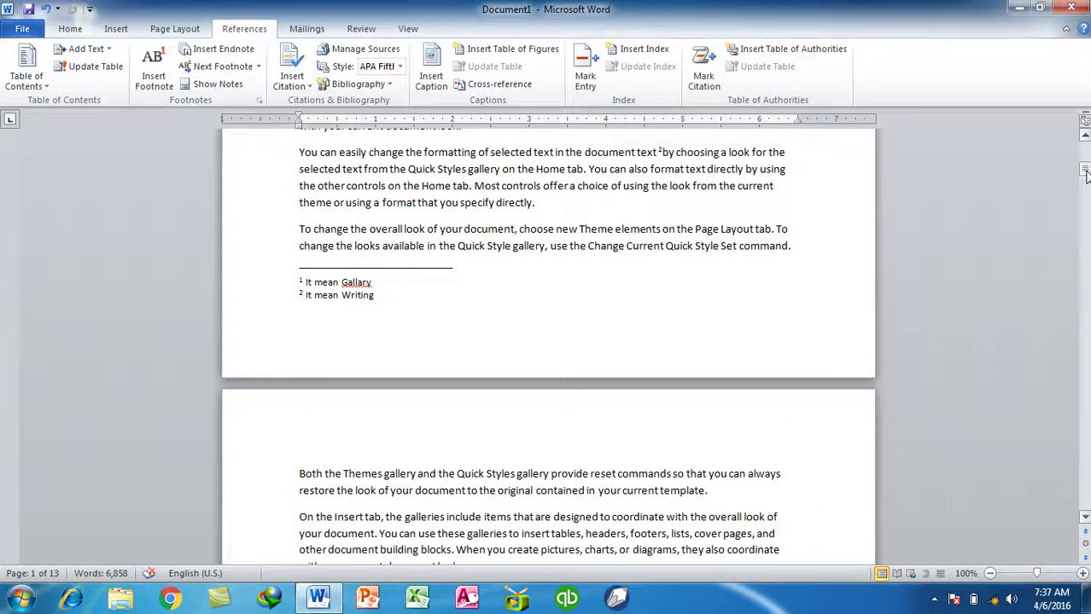
pyautogui.hotkey('ctrl', 'z')
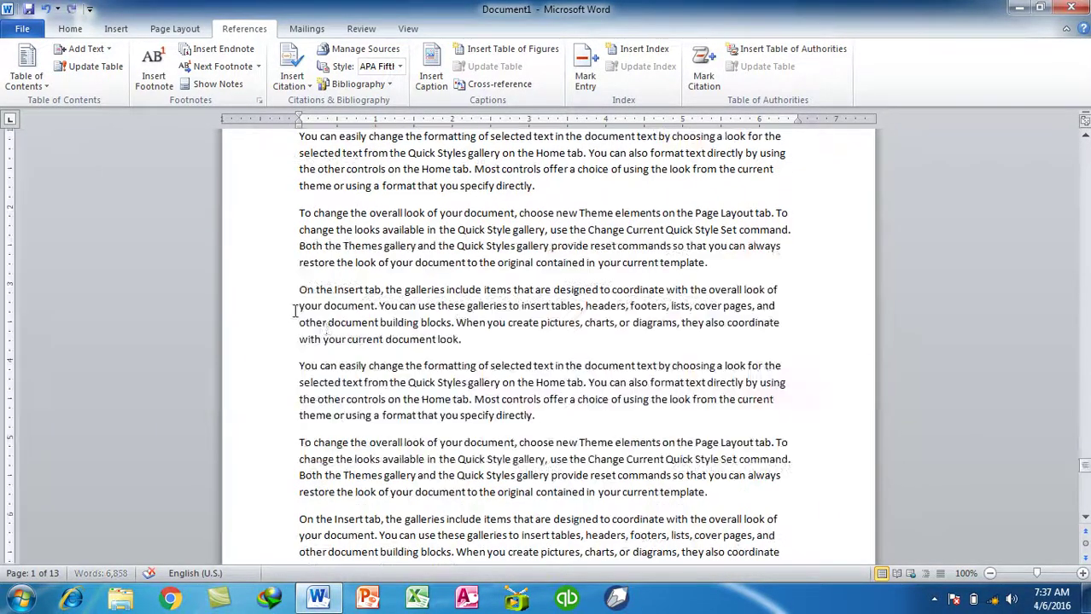
pyautogui.hotkey('ctrl', 'z')
pyautogui.hotkey('ctrl', 'y')
pyautogui.hotkey('ctrl', 'y')
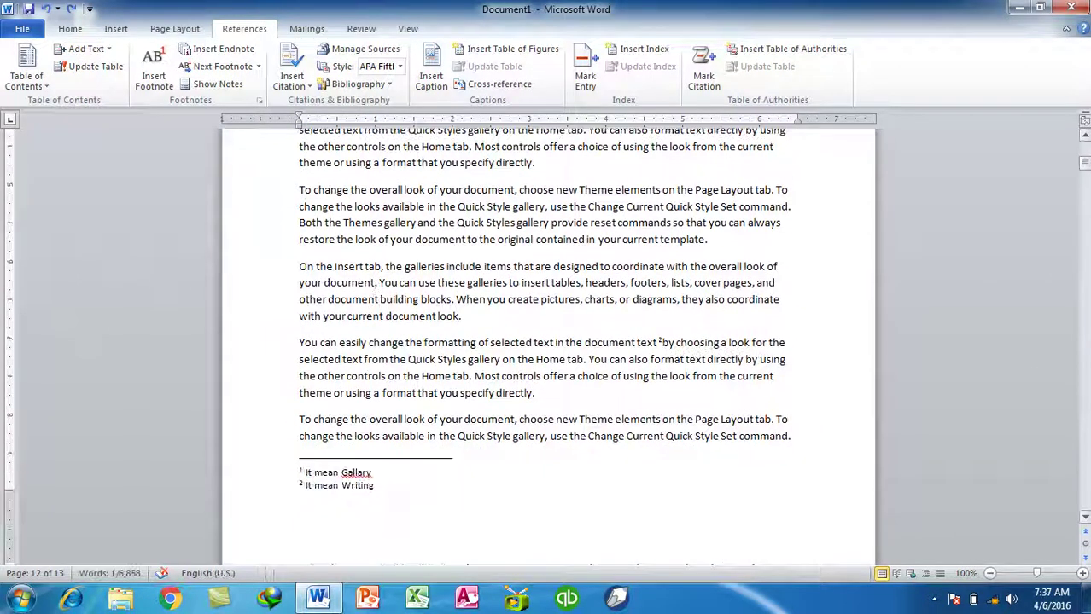
pyautogui.scroll(-2, 512, 401)
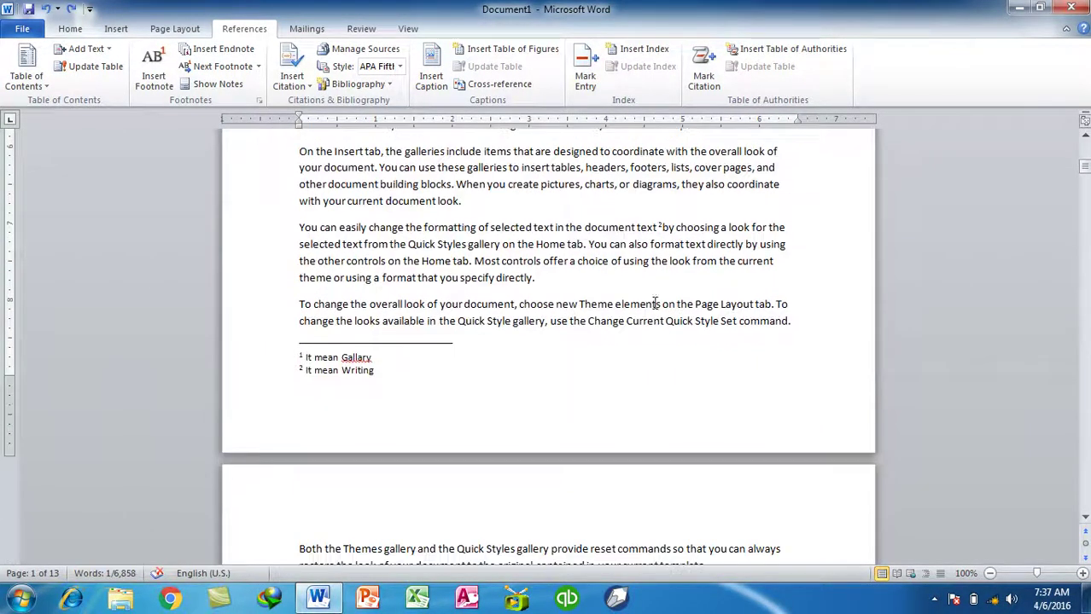
pyautogui.moveTo(1085, 171); pyautogui.dragTo(1085, 495)
# Choose Convert all endnotes to footnotes and apply it to the whole document
pyautogui.click(426, 218)
pyautogui.click(259, 100)
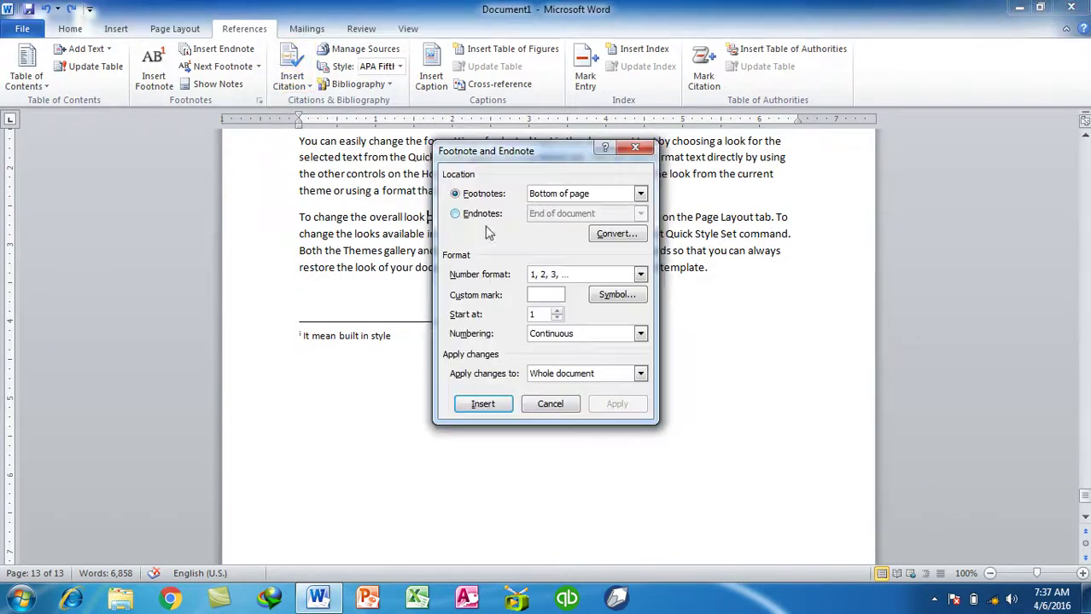
pyautogui.click(614, 235)
pyautogui.click(535, 279)
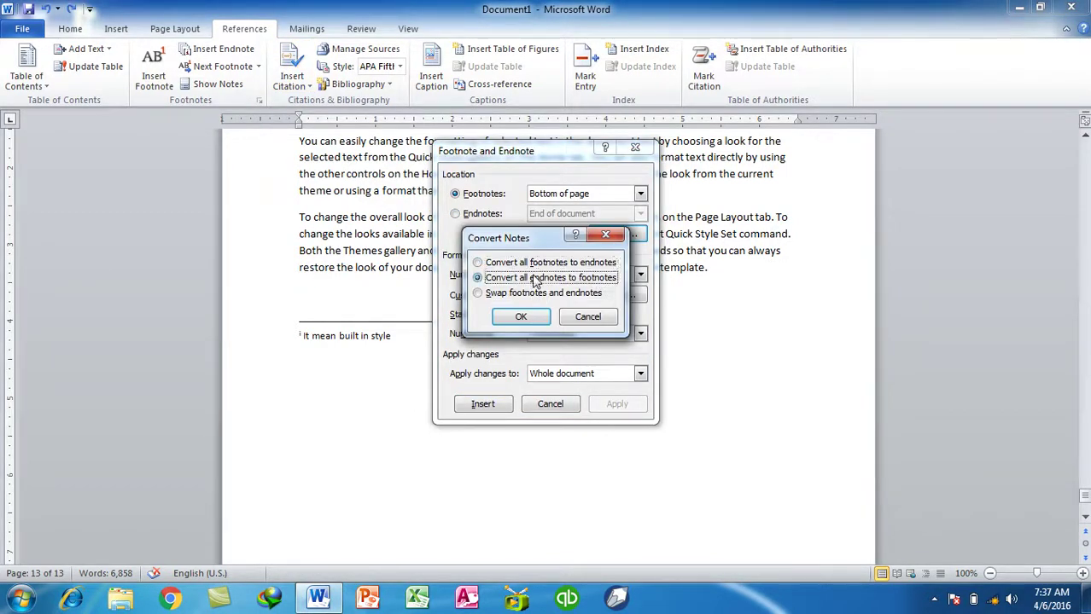
pyautogui.click(520, 316)
pyautogui.click(550, 403)
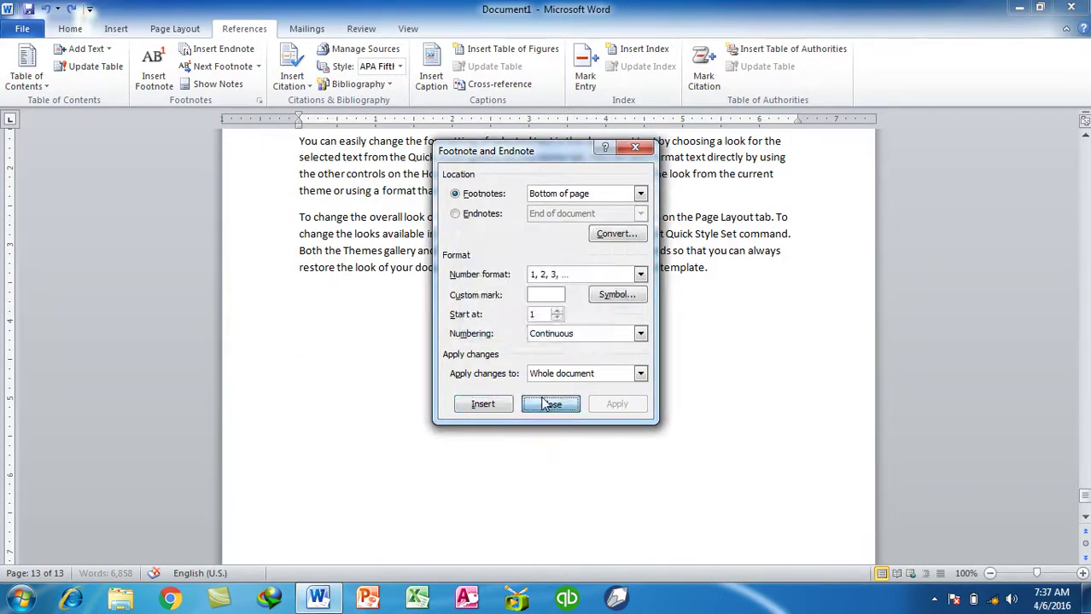
# Scroll through to page 13, showing the endnote 'It mean built in style'
pyautogui.moveTo(1085, 496); pyautogui.dragTo(1001, 295)
pyautogui.scroll(-2, 1011, 291)
pyautogui.scroll(-5, 1011, 276)
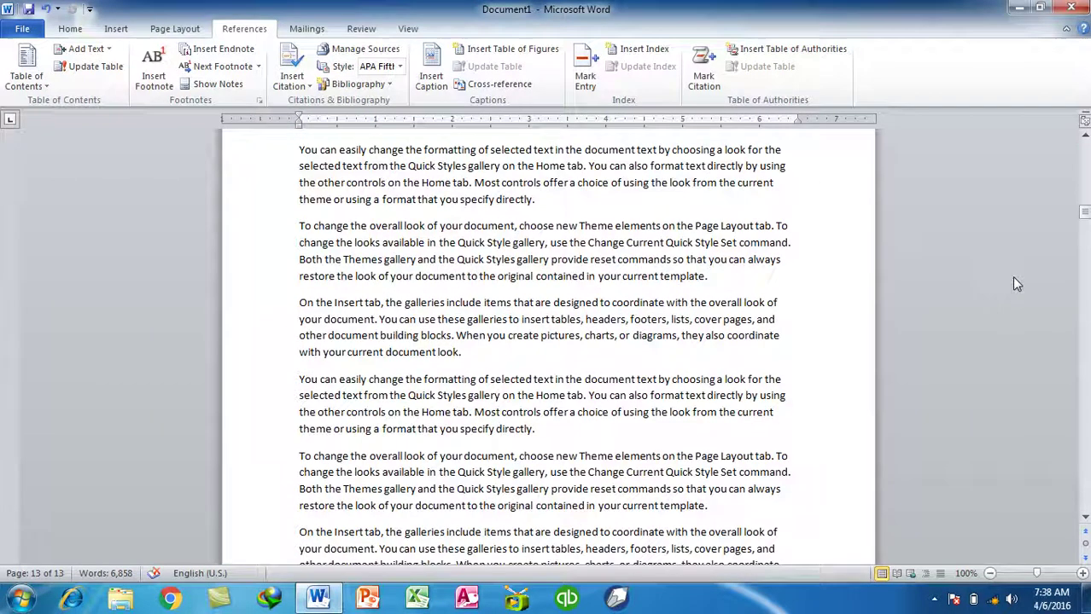
pyautogui.scroll(-5, 1012, 275)
pyautogui.click(826, 281)
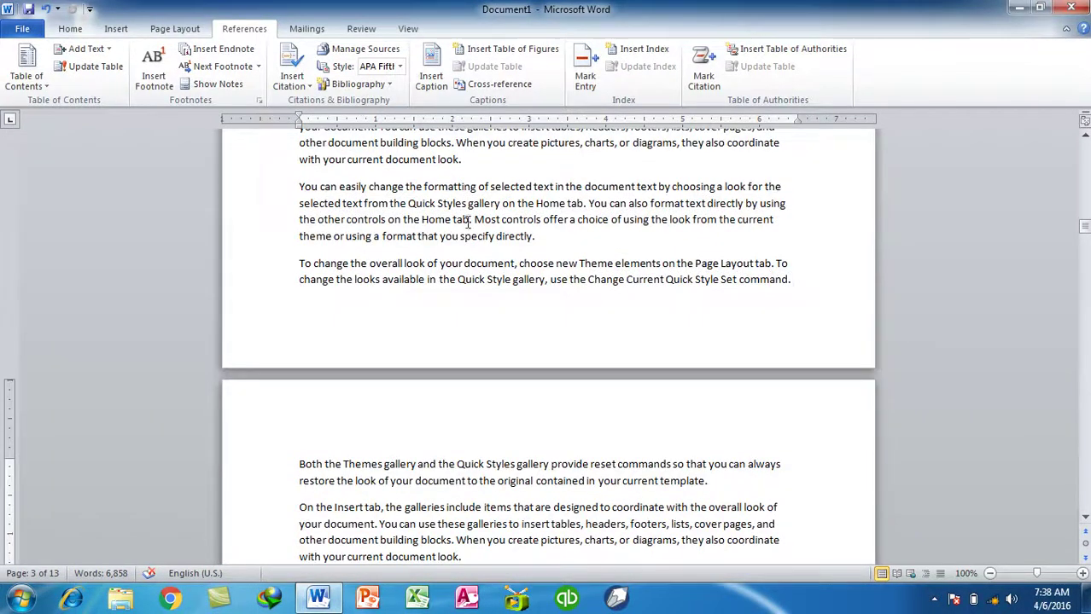
pyautogui.scroll(-3, 582, 243)
pyautogui.click(429, 529)
pyautogui.scroll(-6, 640, 397)
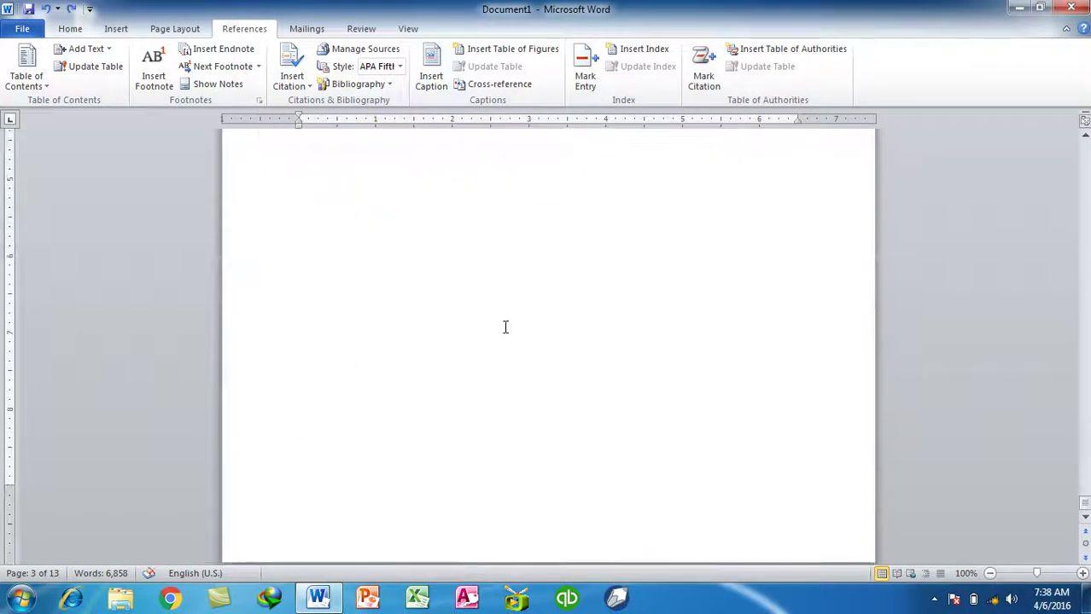
pyautogui.scroll(-1, 469, 307)
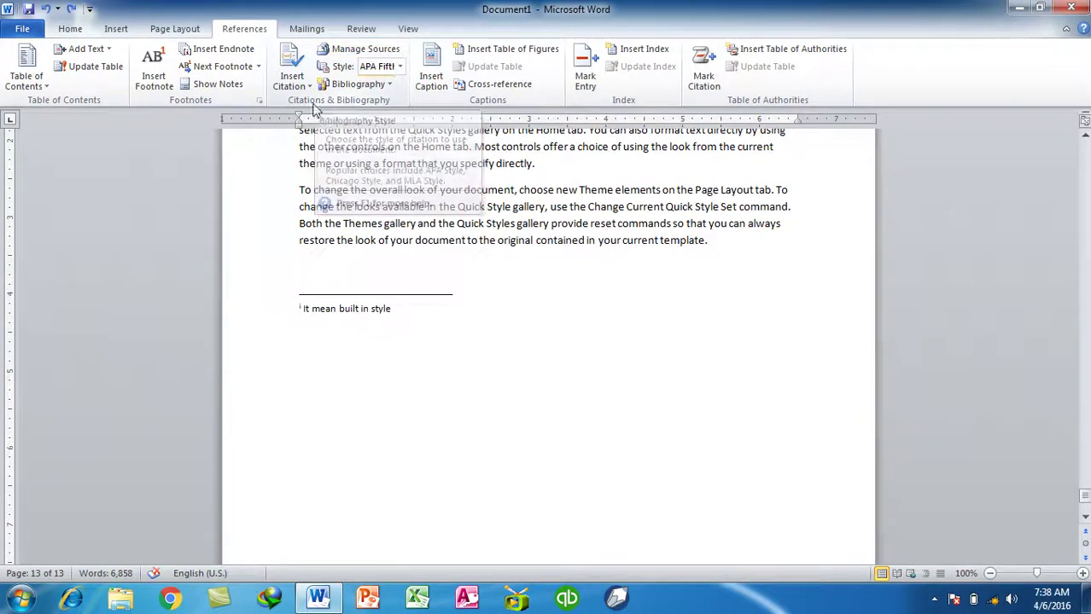
# Swap the document's footnotes and endnotes
pyautogui.click(258, 100)
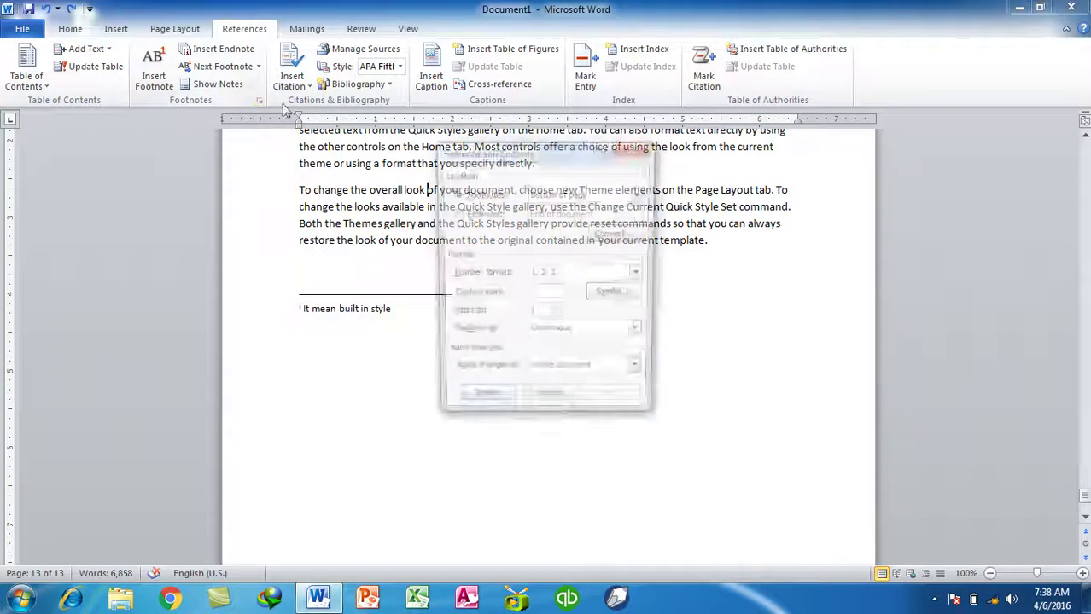
pyautogui.click(636, 241)
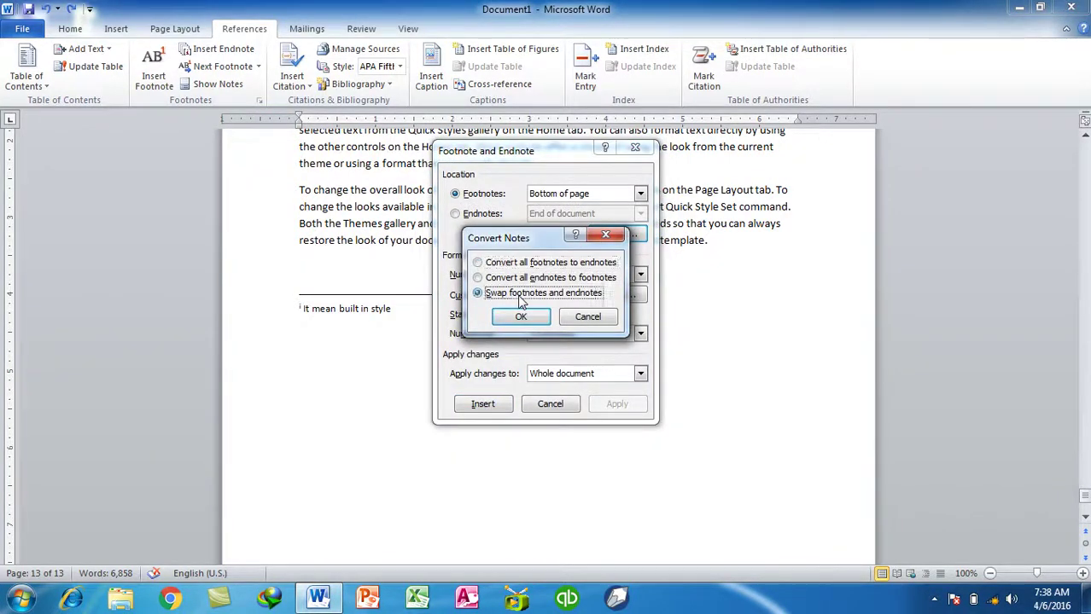
pyautogui.click(522, 318)
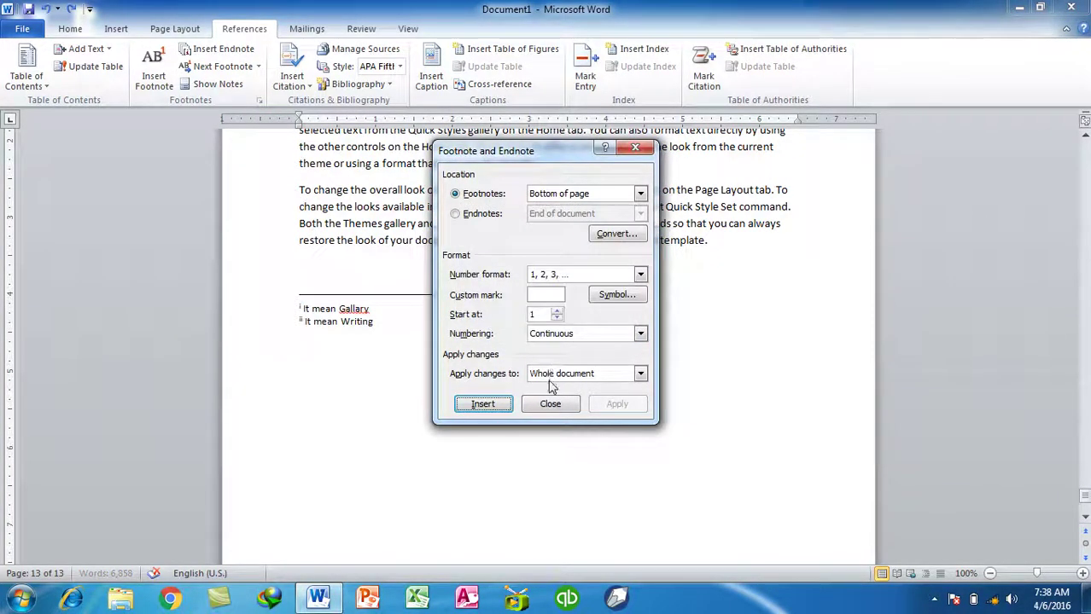
pyautogui.click(550, 403)
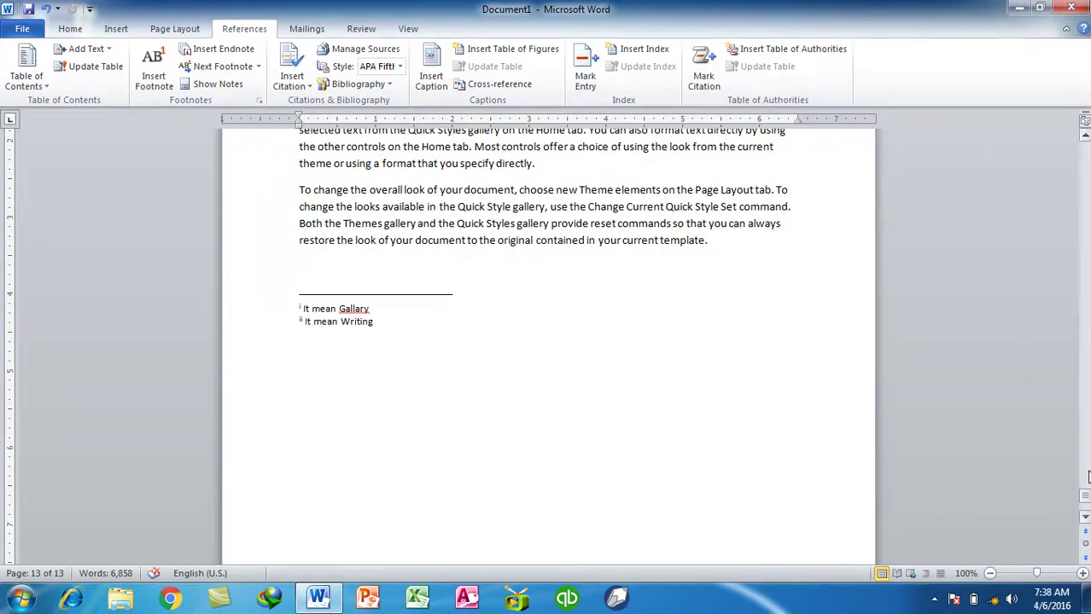
# Scroll to the end of page 13 to check endnotes i 'It mean Gallary' and ii 'It mean Writing'
pyautogui.moveTo(1084, 499); pyautogui.dragTo(1080, 157)
pyautogui.scroll(-10, 618, 385)
pyautogui.scroll(-2, 618, 386)
pyautogui.scroll(-5, 618, 386)
pyautogui.scroll(-3, 618, 385)
pyautogui.scroll(3, 618, 384)
pyautogui.scroll(-3, 618, 386)
pyautogui.scroll(6, 618, 385)
pyautogui.scroll(-5, 618, 386)
pyautogui.scroll(-4, 618, 386)
pyautogui.scroll(-8, 618, 386)
pyautogui.scroll(6, 618, 385)
pyautogui.scroll(-7, 618, 386)
pyautogui.scroll(7, 621, 383)
pyautogui.scroll(-9, 623, 381)
pyautogui.scroll(8, 623, 381)
pyautogui.scroll(-4, 623, 381)
pyautogui.scroll(5, 623, 380)
pyautogui.scroll(-7, 623, 380)
pyautogui.scroll(6, 623, 380)
pyautogui.scroll(-8, 623, 380)
pyautogui.scroll(7, 623, 380)
pyautogui.scroll(-6, 623, 379)
pyautogui.scroll(6, 623, 380)
pyautogui.scroll(-6, 623, 379)
pyautogui.scroll(9, 620, 375)
pyautogui.scroll(-6, 620, 375)
pyautogui.scroll(8, 620, 376)
pyautogui.scroll(-8, 620, 375)
pyautogui.scroll(-4, 620, 376)
pyautogui.scroll(20, 621, 375)
pyautogui.scroll(-20, 620, 376)
pyautogui.scroll(4, 620, 375)
pyautogui.scroll(5, 621, 376)
pyautogui.scroll(-3, 620, 375)
pyautogui.scroll(-3, 620, 375)
pyautogui.scroll(-1, 620, 375)
pyautogui.click(453, 447)
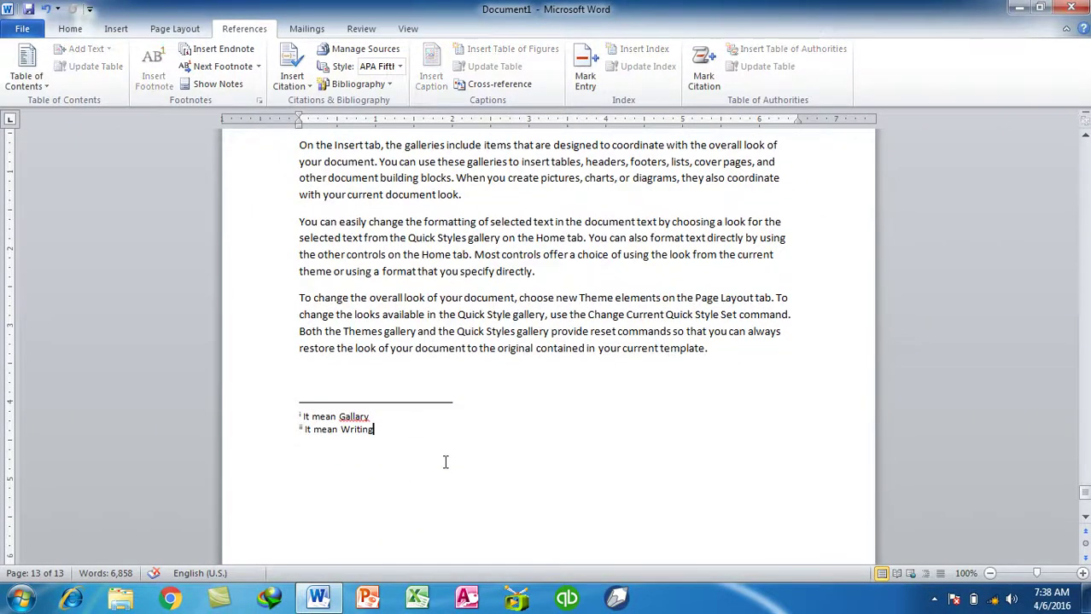
pyautogui.scroll(-4, 453, 447)
pyautogui.scroll(3, 453, 447)
pyautogui.scroll(-5, 452, 449)
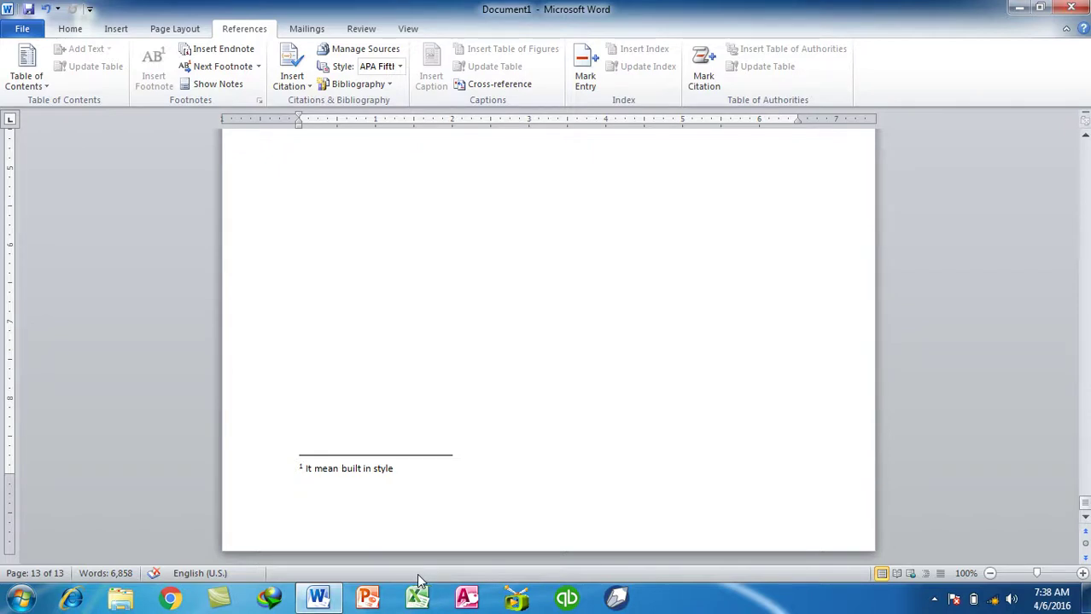
pyautogui.scroll(-10, 351, 292)
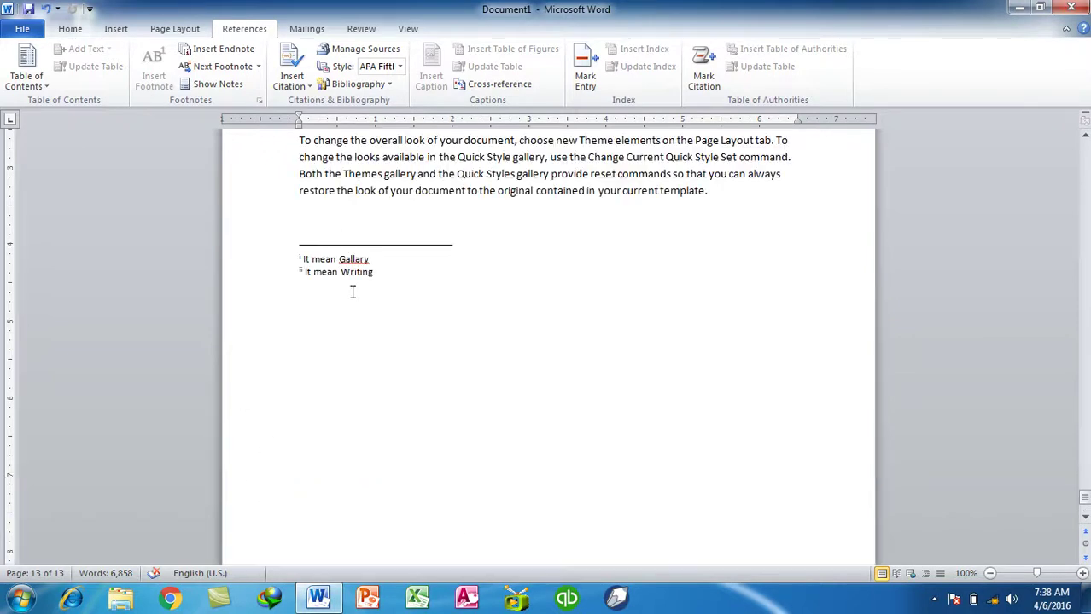
pyautogui.scroll(1, 351, 292)
pyautogui.scroll(9, 375, 341)
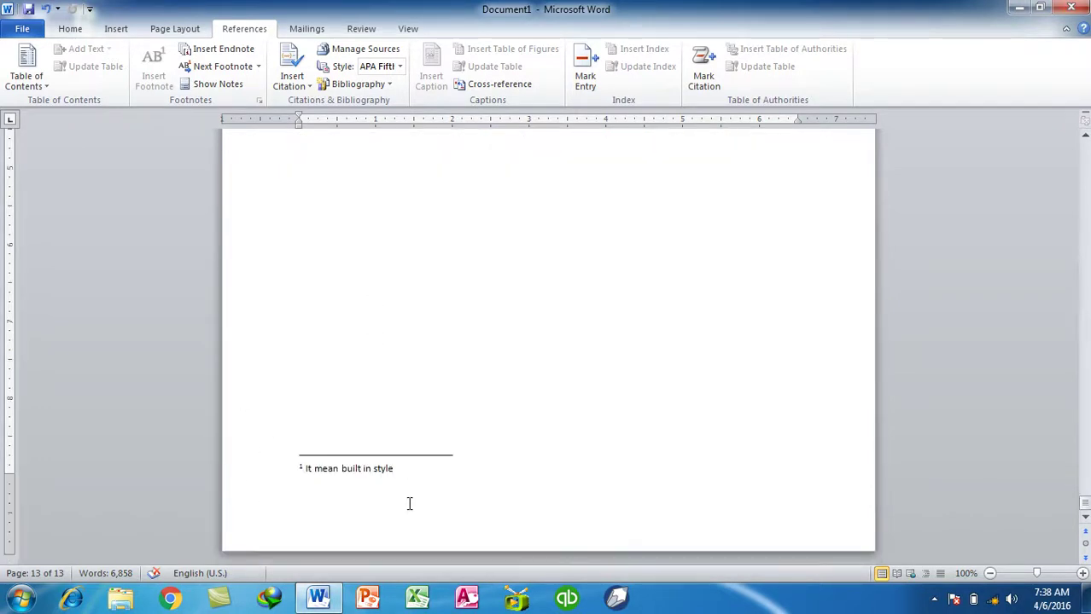
pyautogui.scroll(-10, 413, 501)
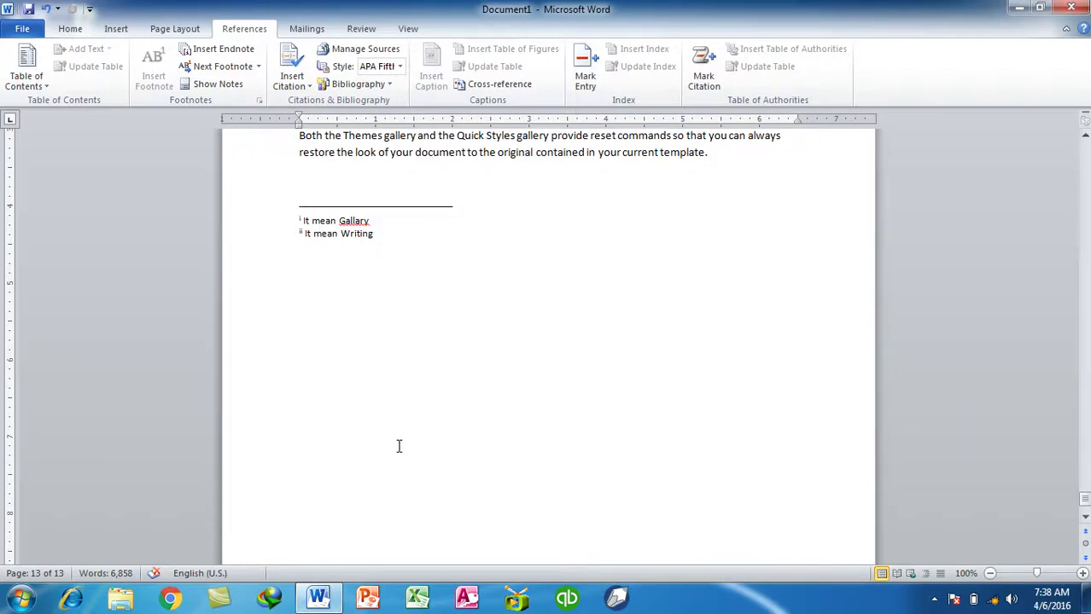
pyautogui.scroll(7, 398, 446)
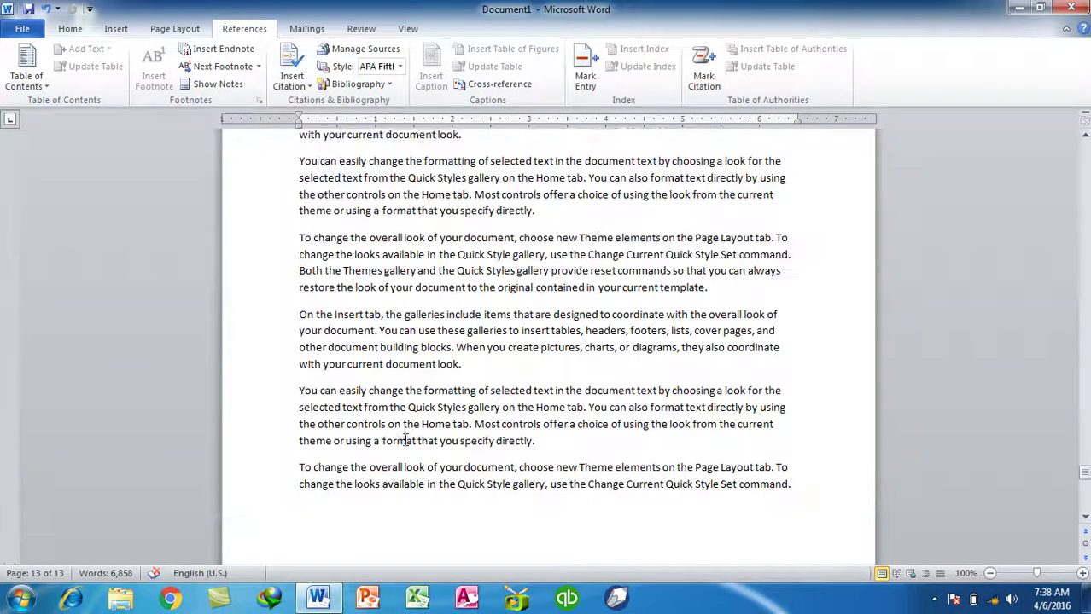